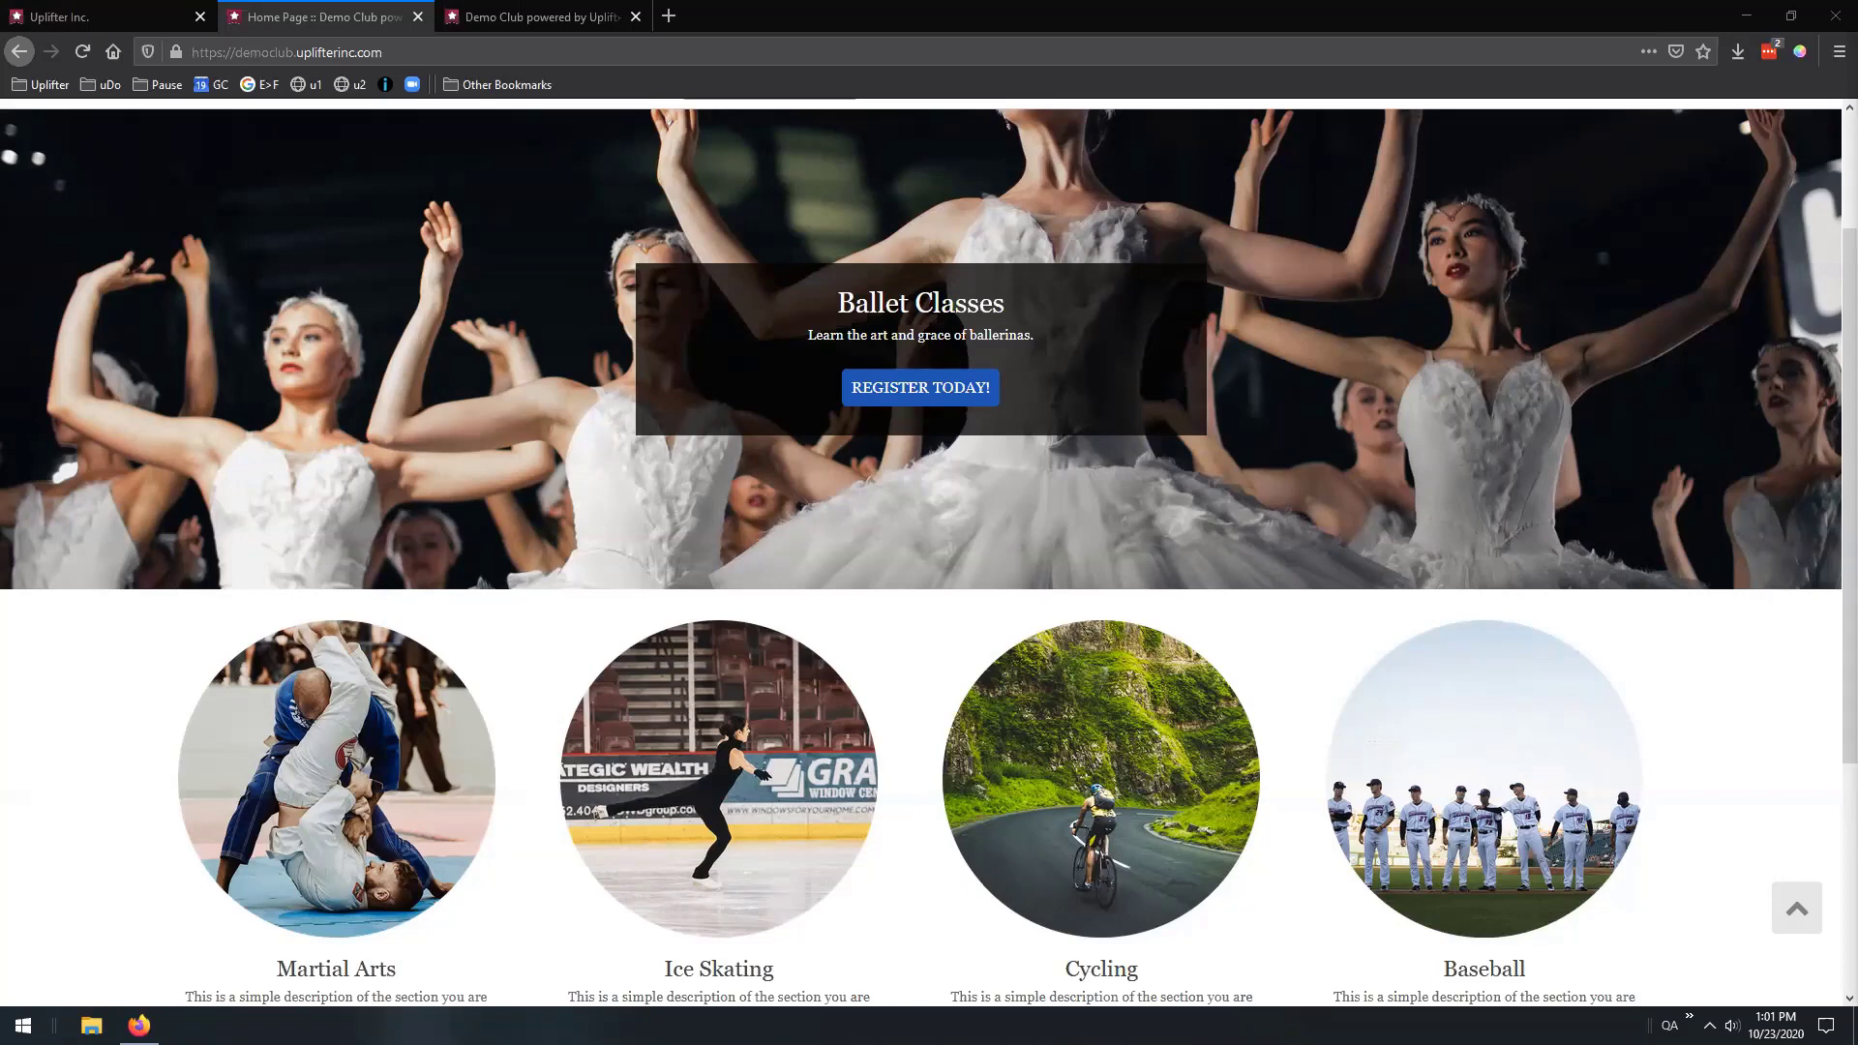
# Start a new discount in the Demo Club admin site and title it BOGO
pyautogui.click(528, 18)
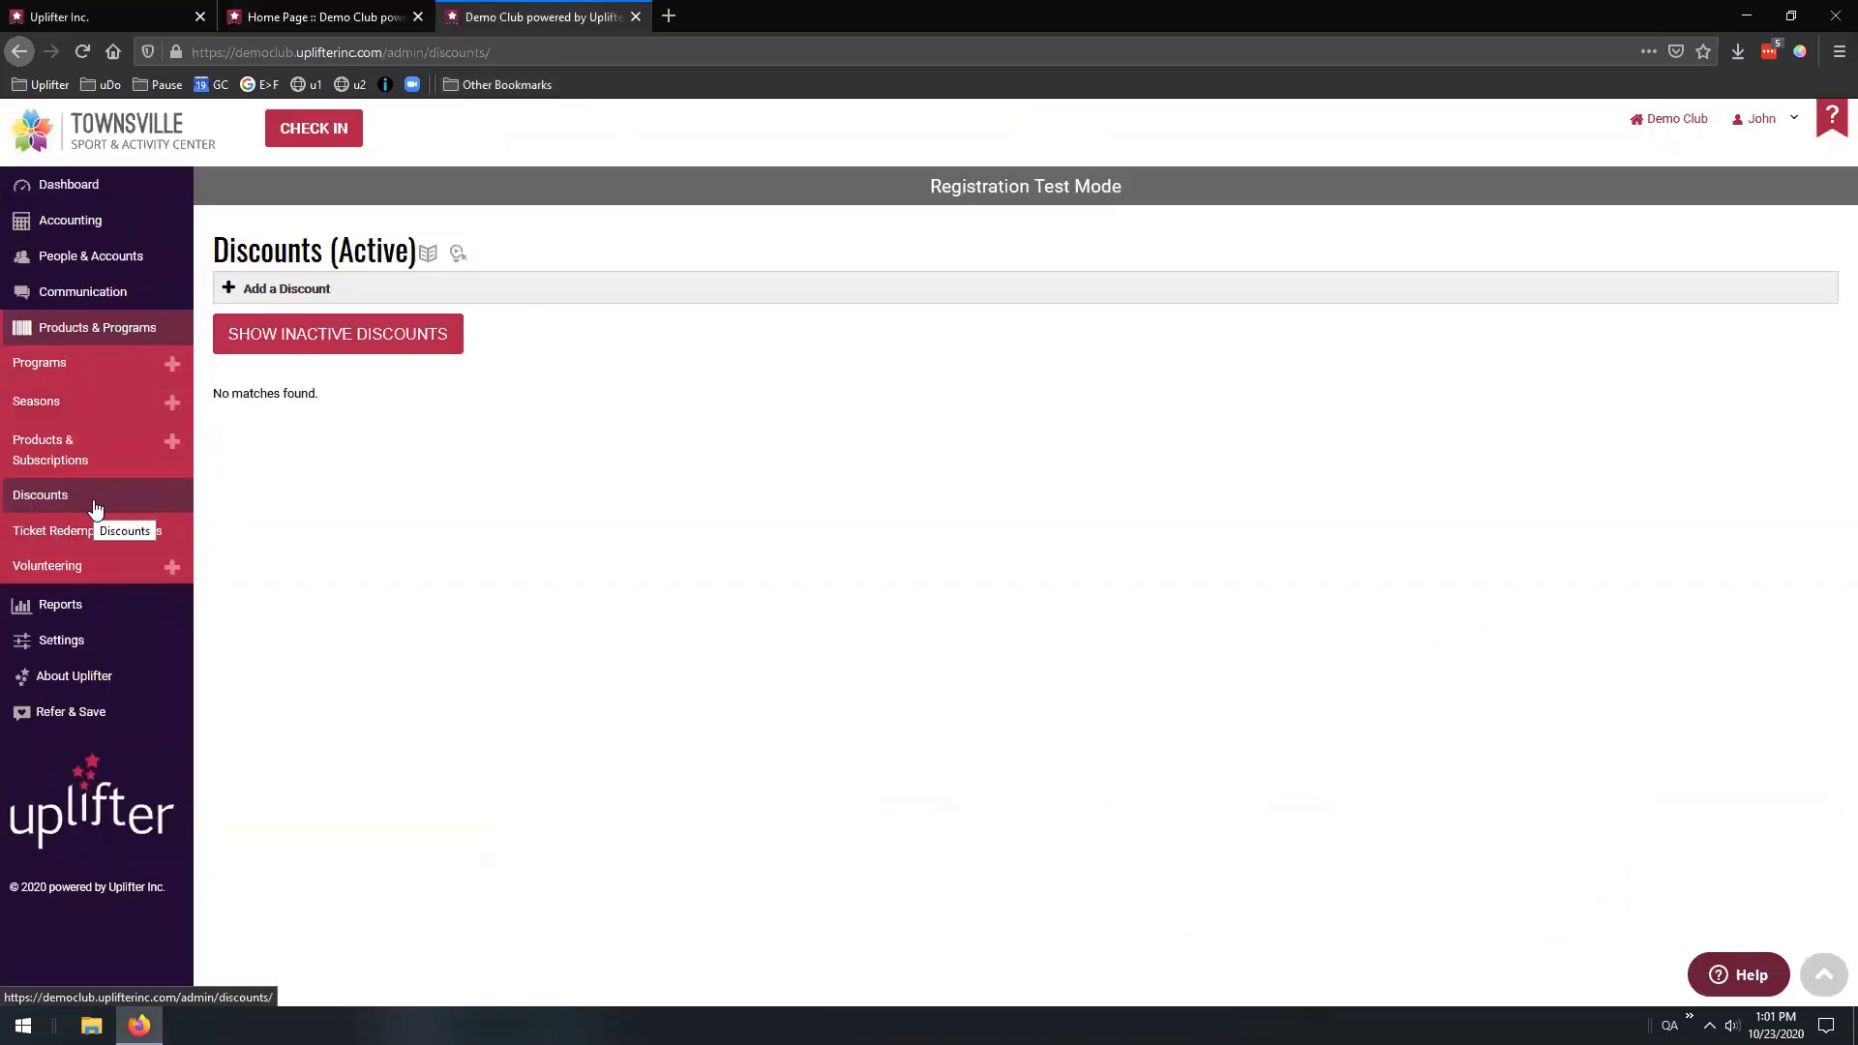
pyautogui.click(292, 291)
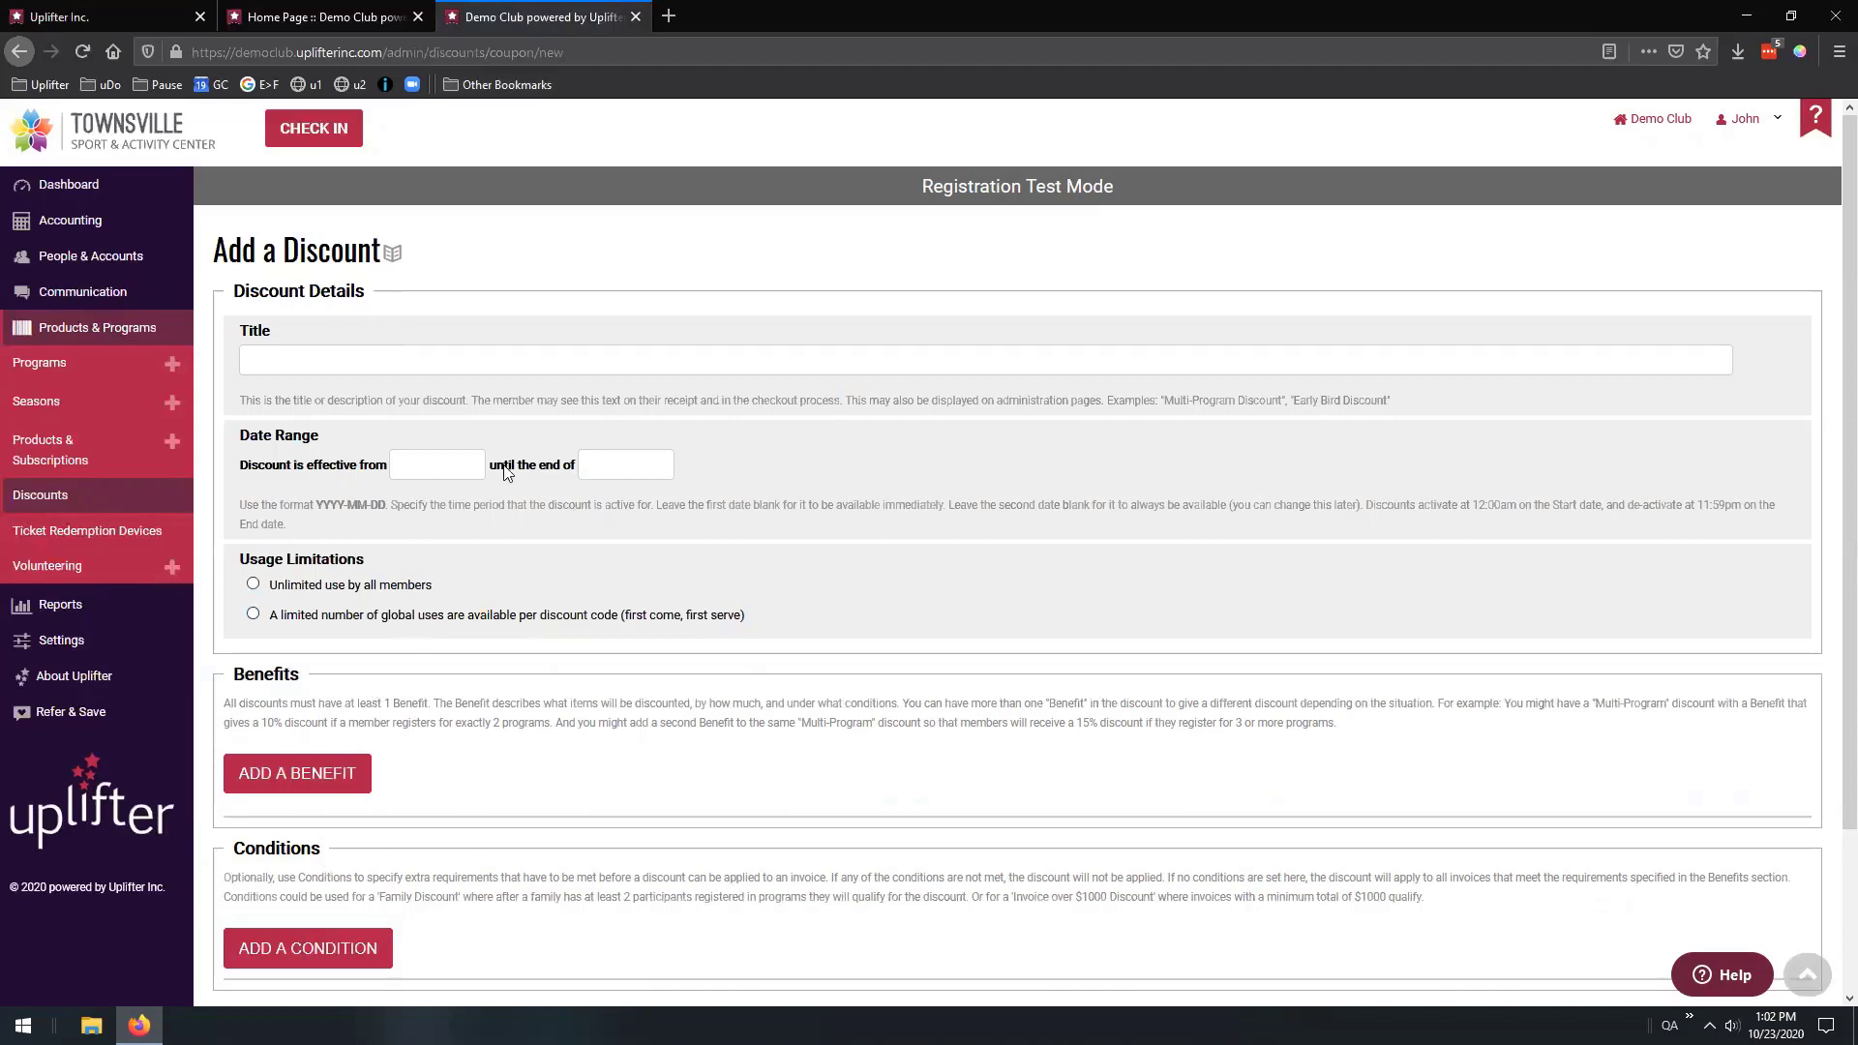
pyautogui.click(366, 363)
pyautogui.write('B')
pyautogui.press('BackSpace')
pyautogui.write('BOGO')
pyautogui.doubleClick(366, 362)
pyautogui.click(366, 360)
# Set the discount's usage limitation to unlimited use by all members
pyautogui.click(279, 587)
pyautogui.scroll(-3, 433, 869)
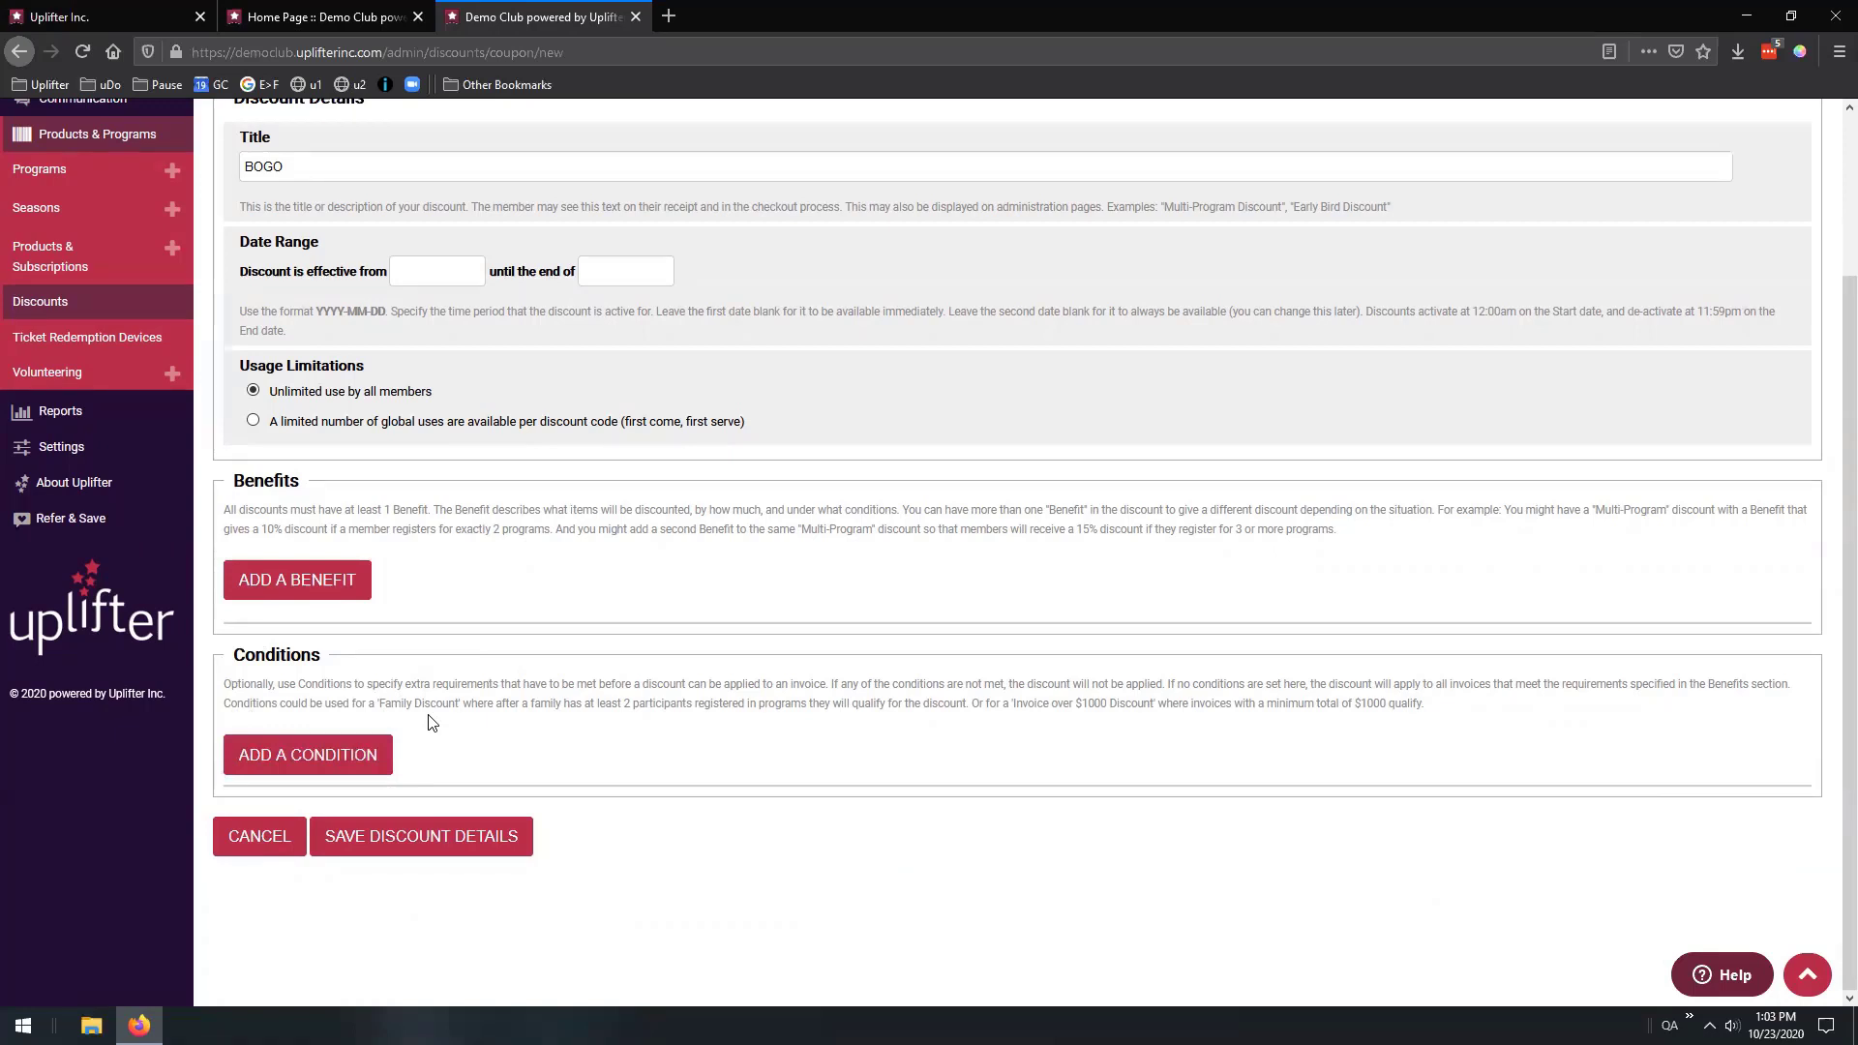
pyautogui.scroll(1, 558, 511)
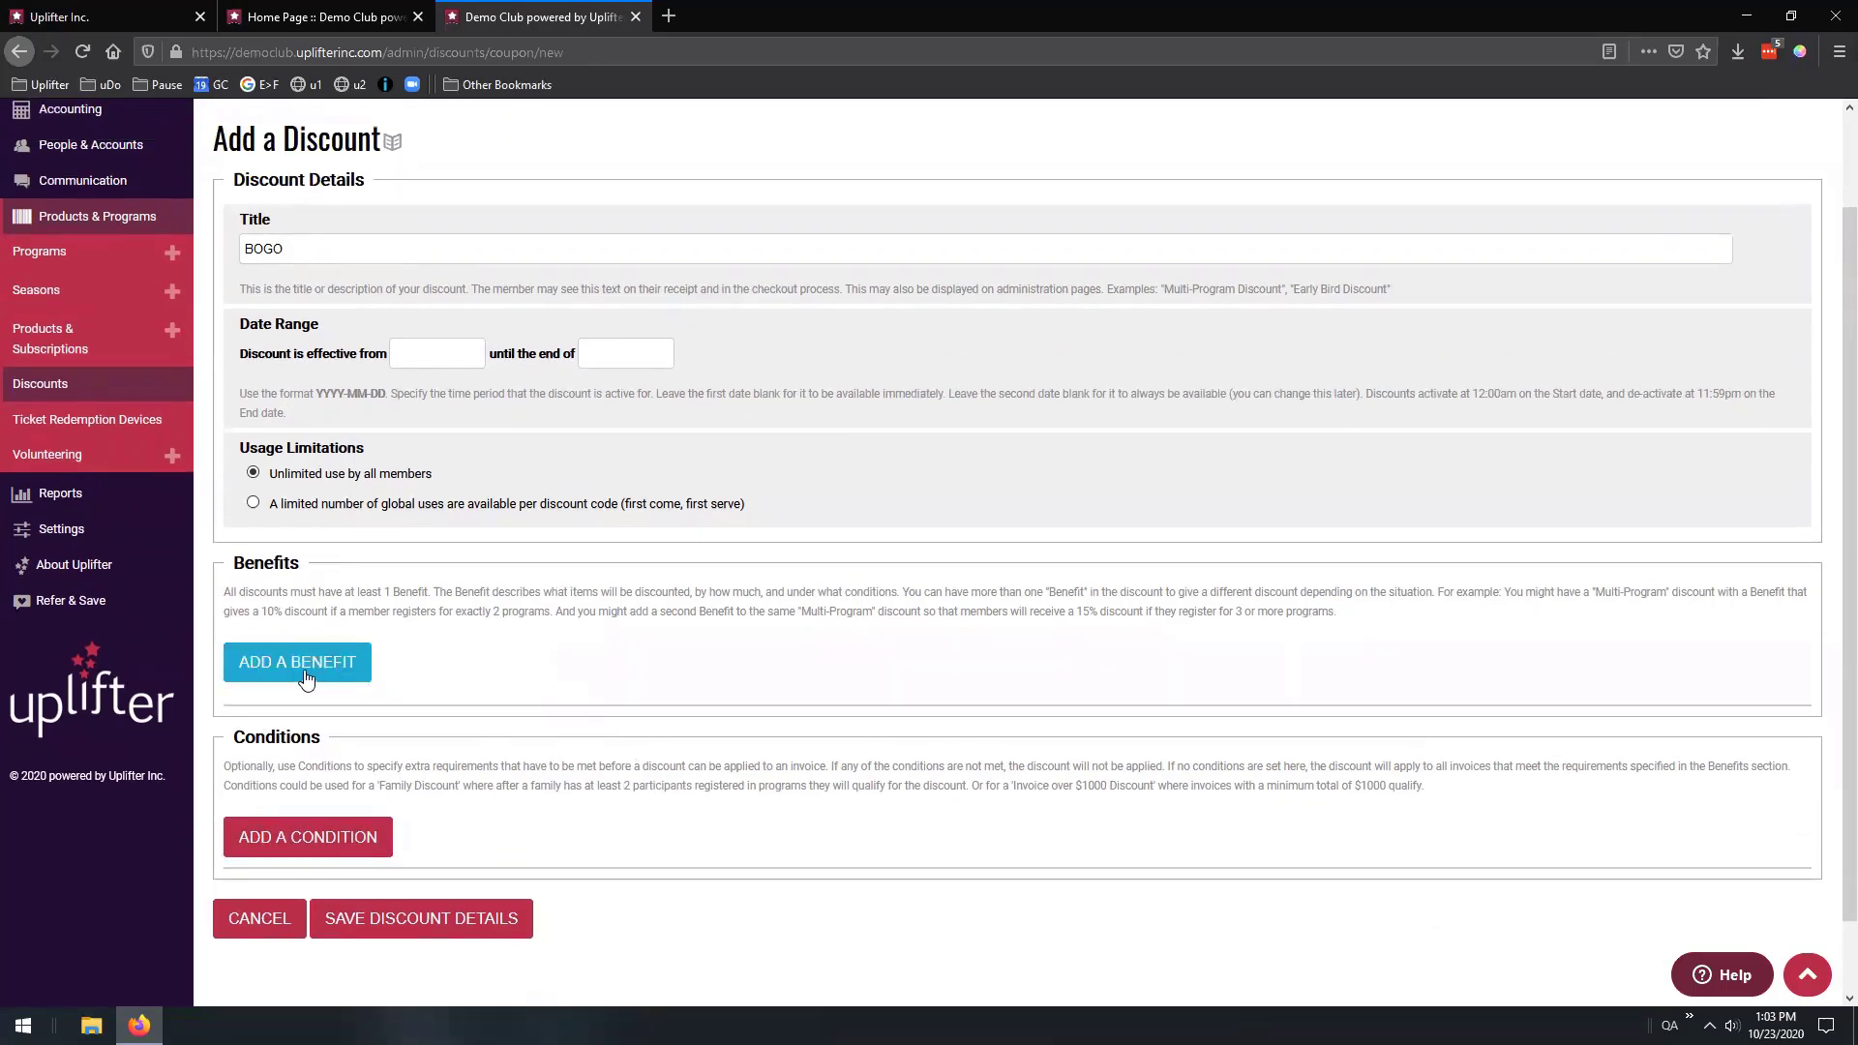
pyautogui.doubleClick(276, 249)
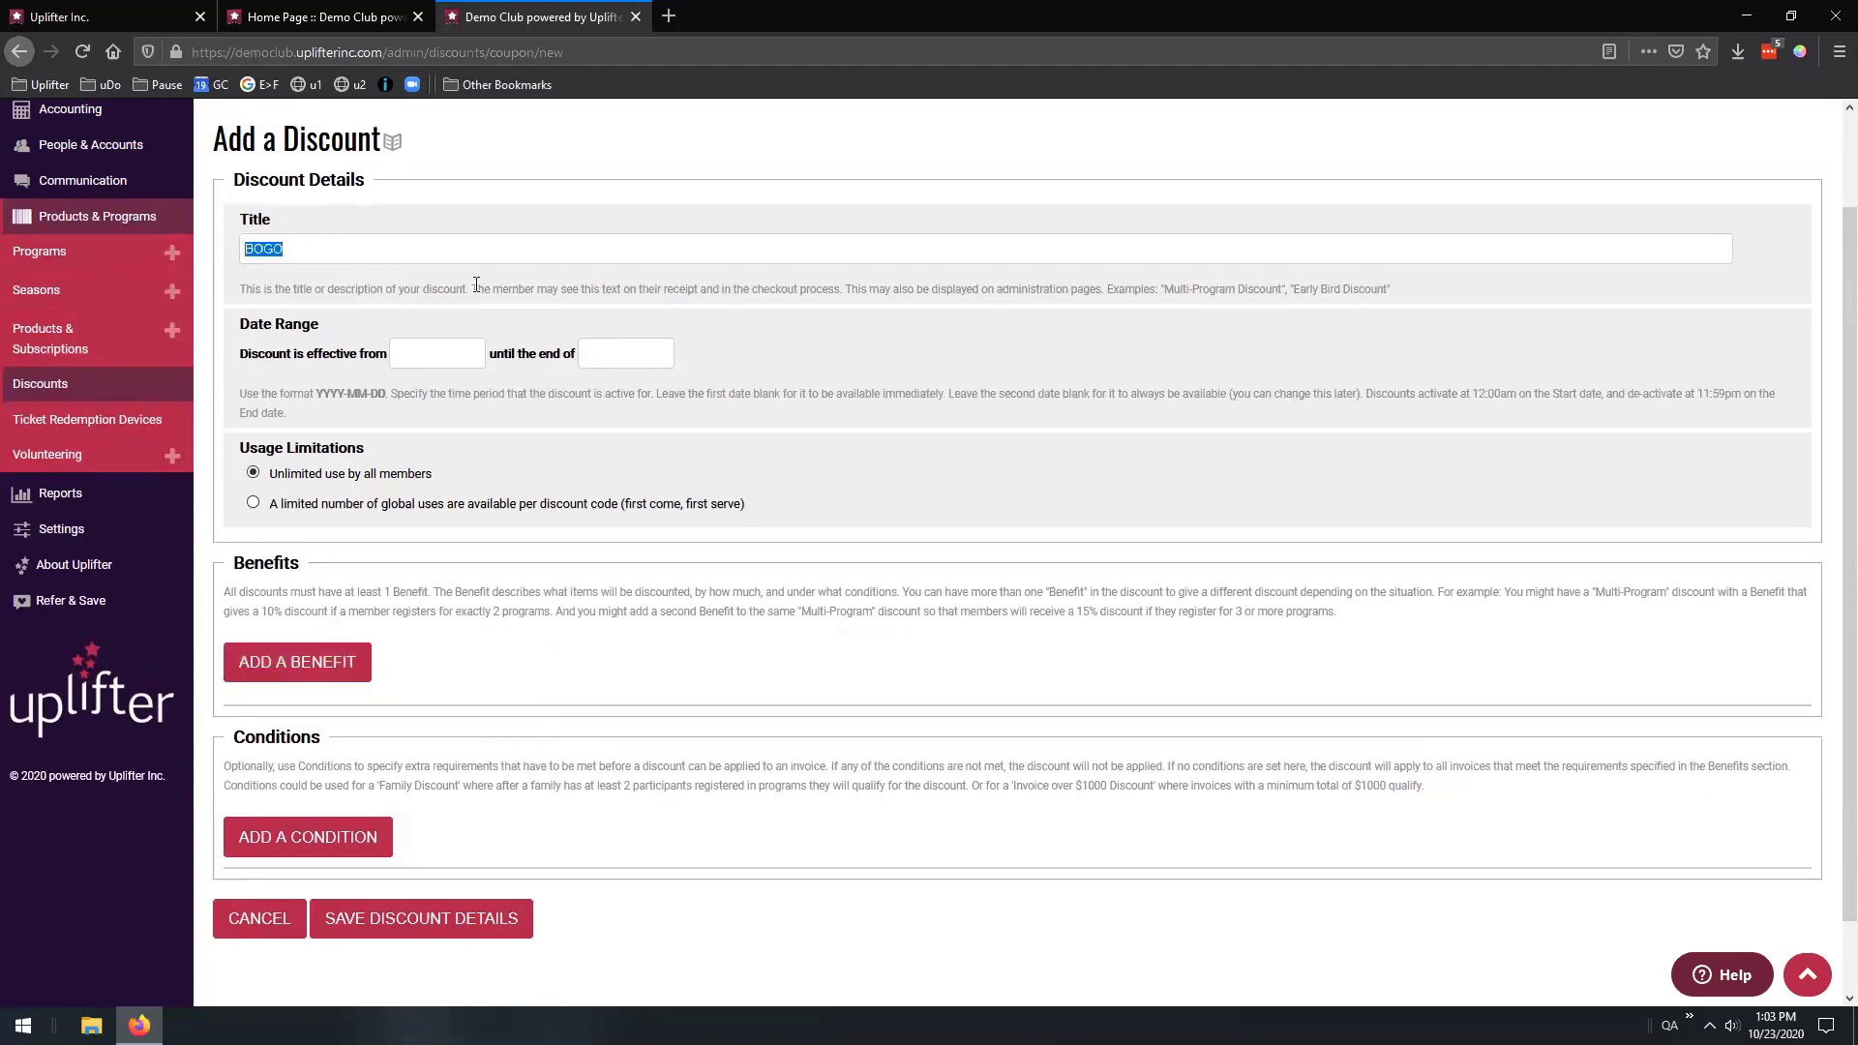
pyautogui.click(316, 664)
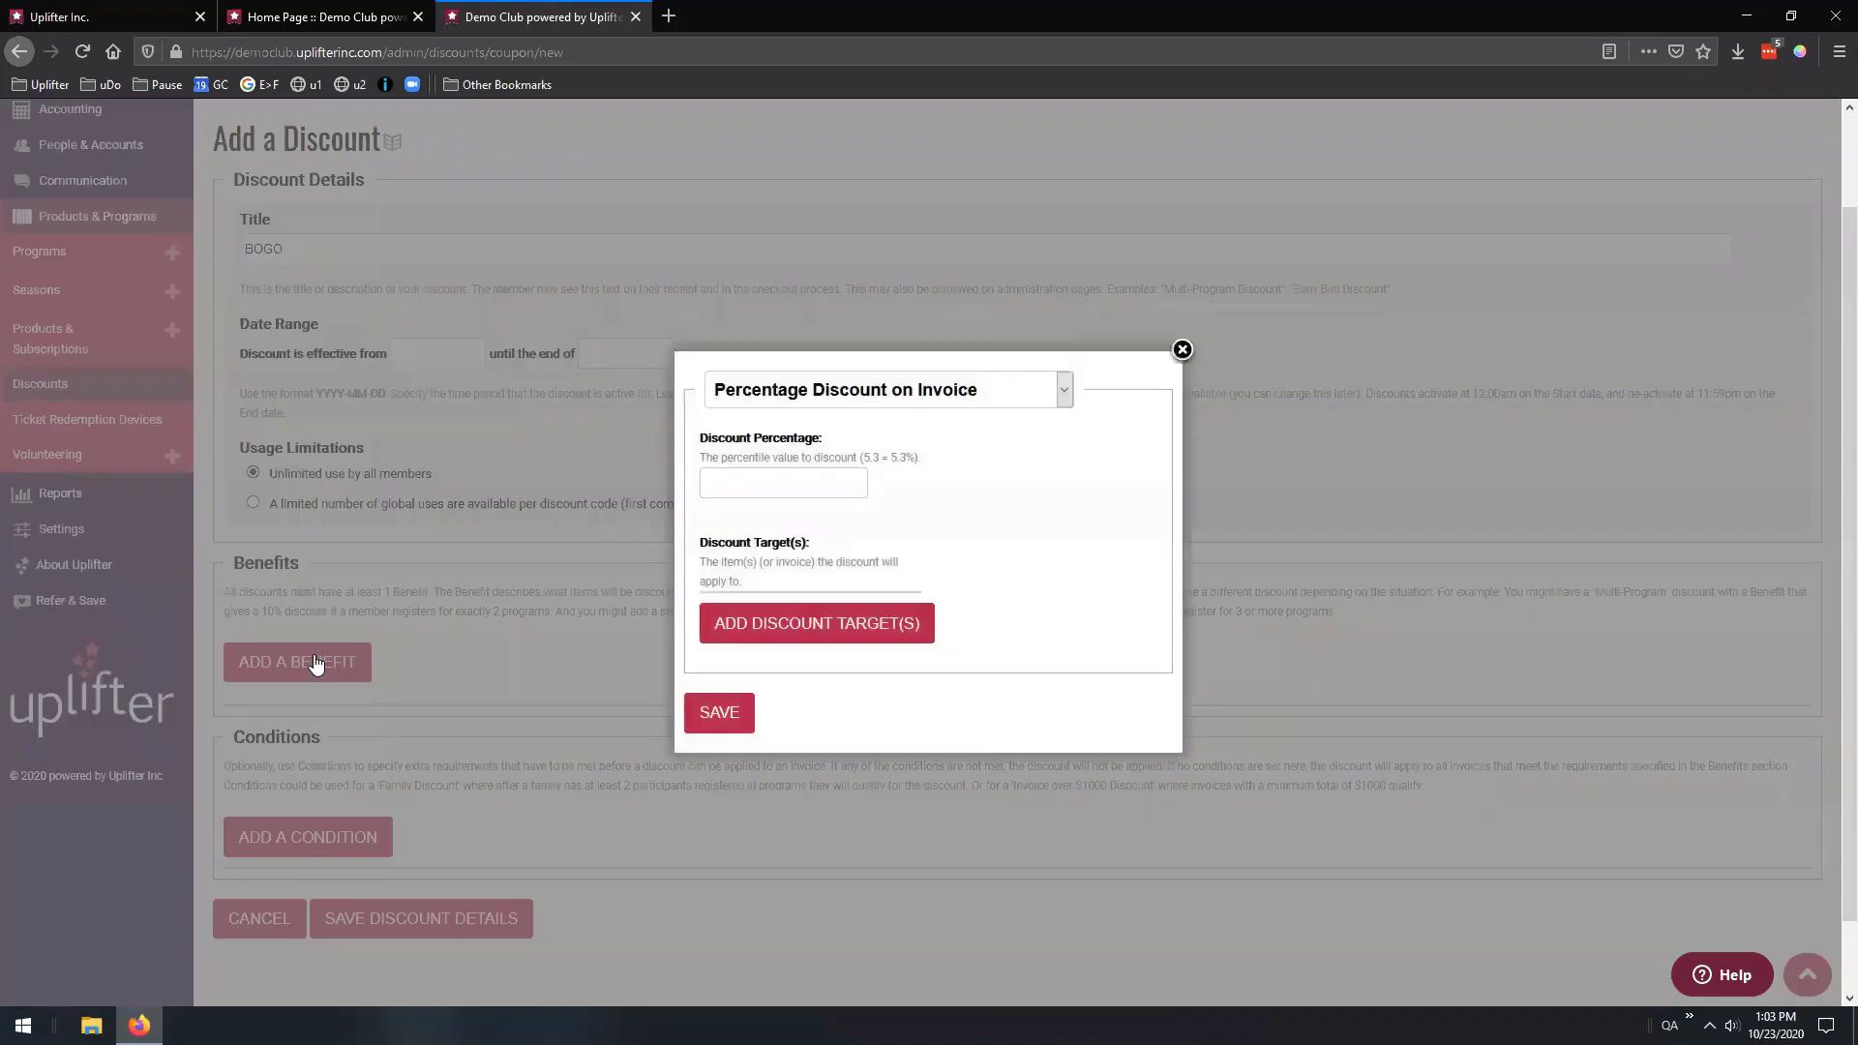
pyautogui.click(1062, 389)
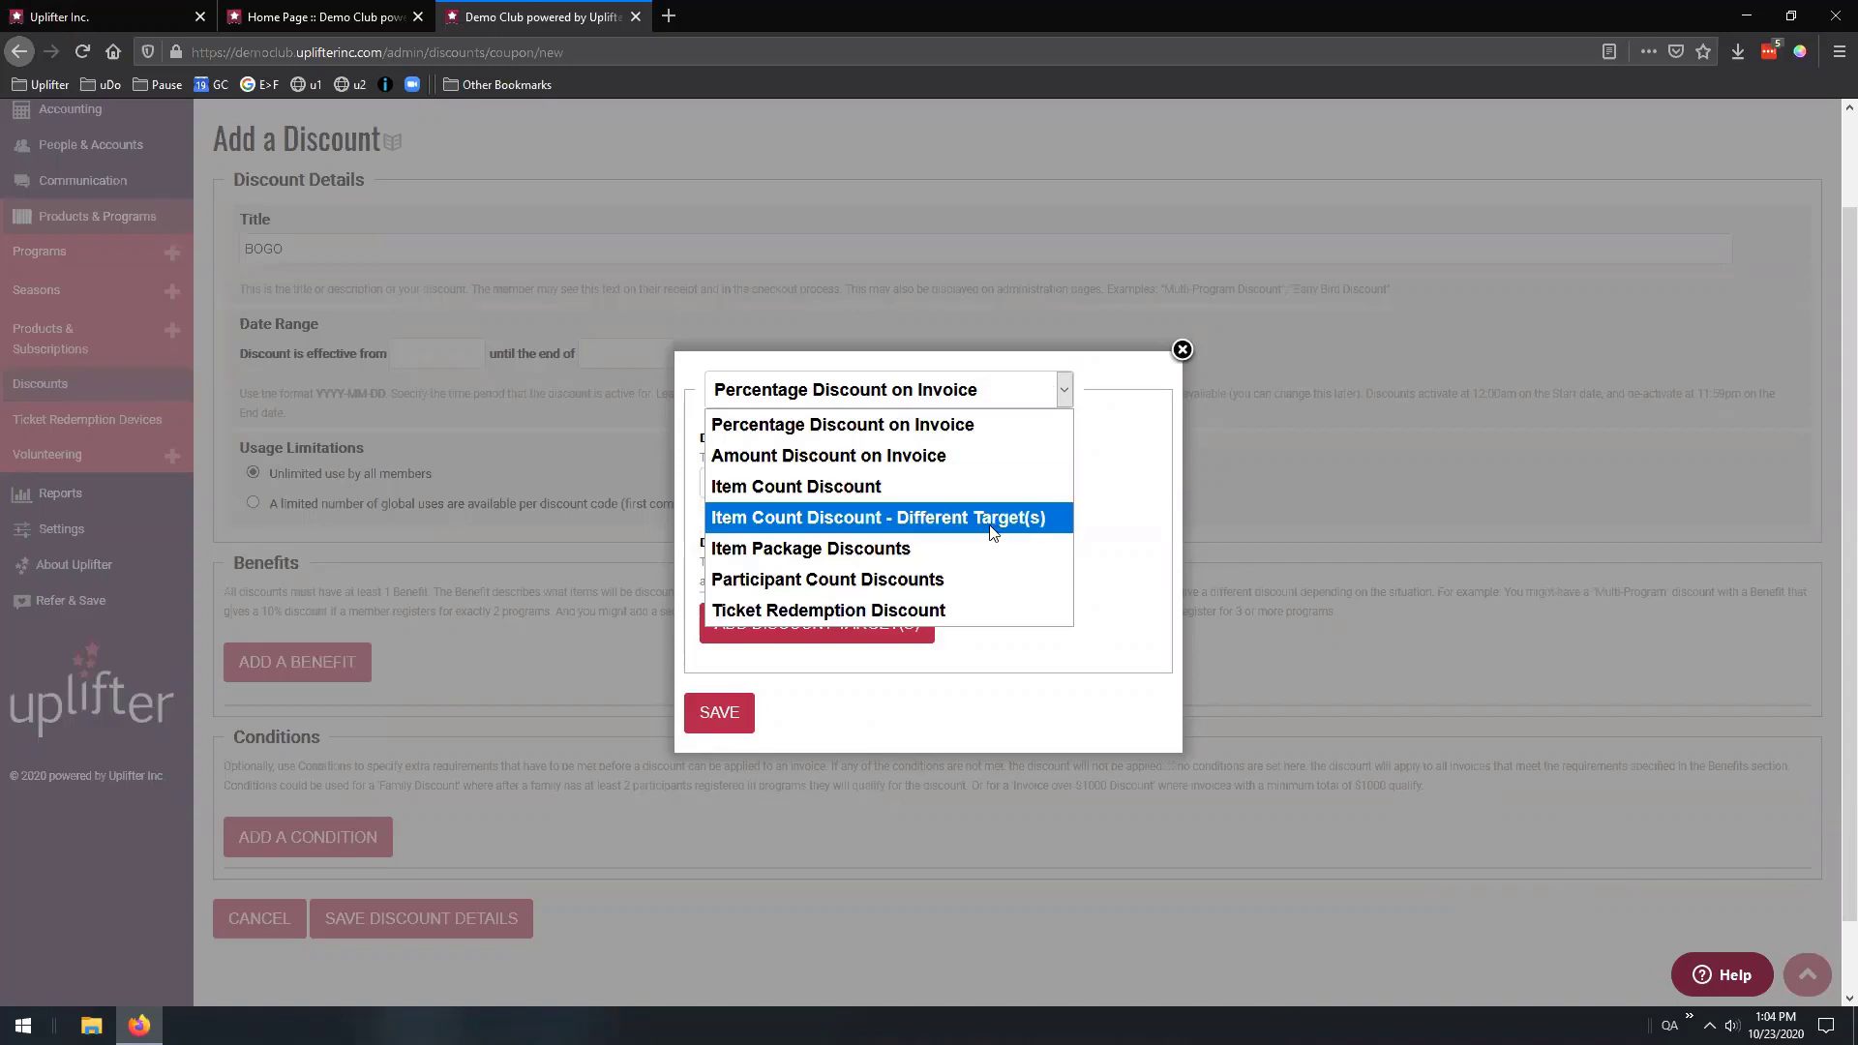
pyautogui.click(926, 487)
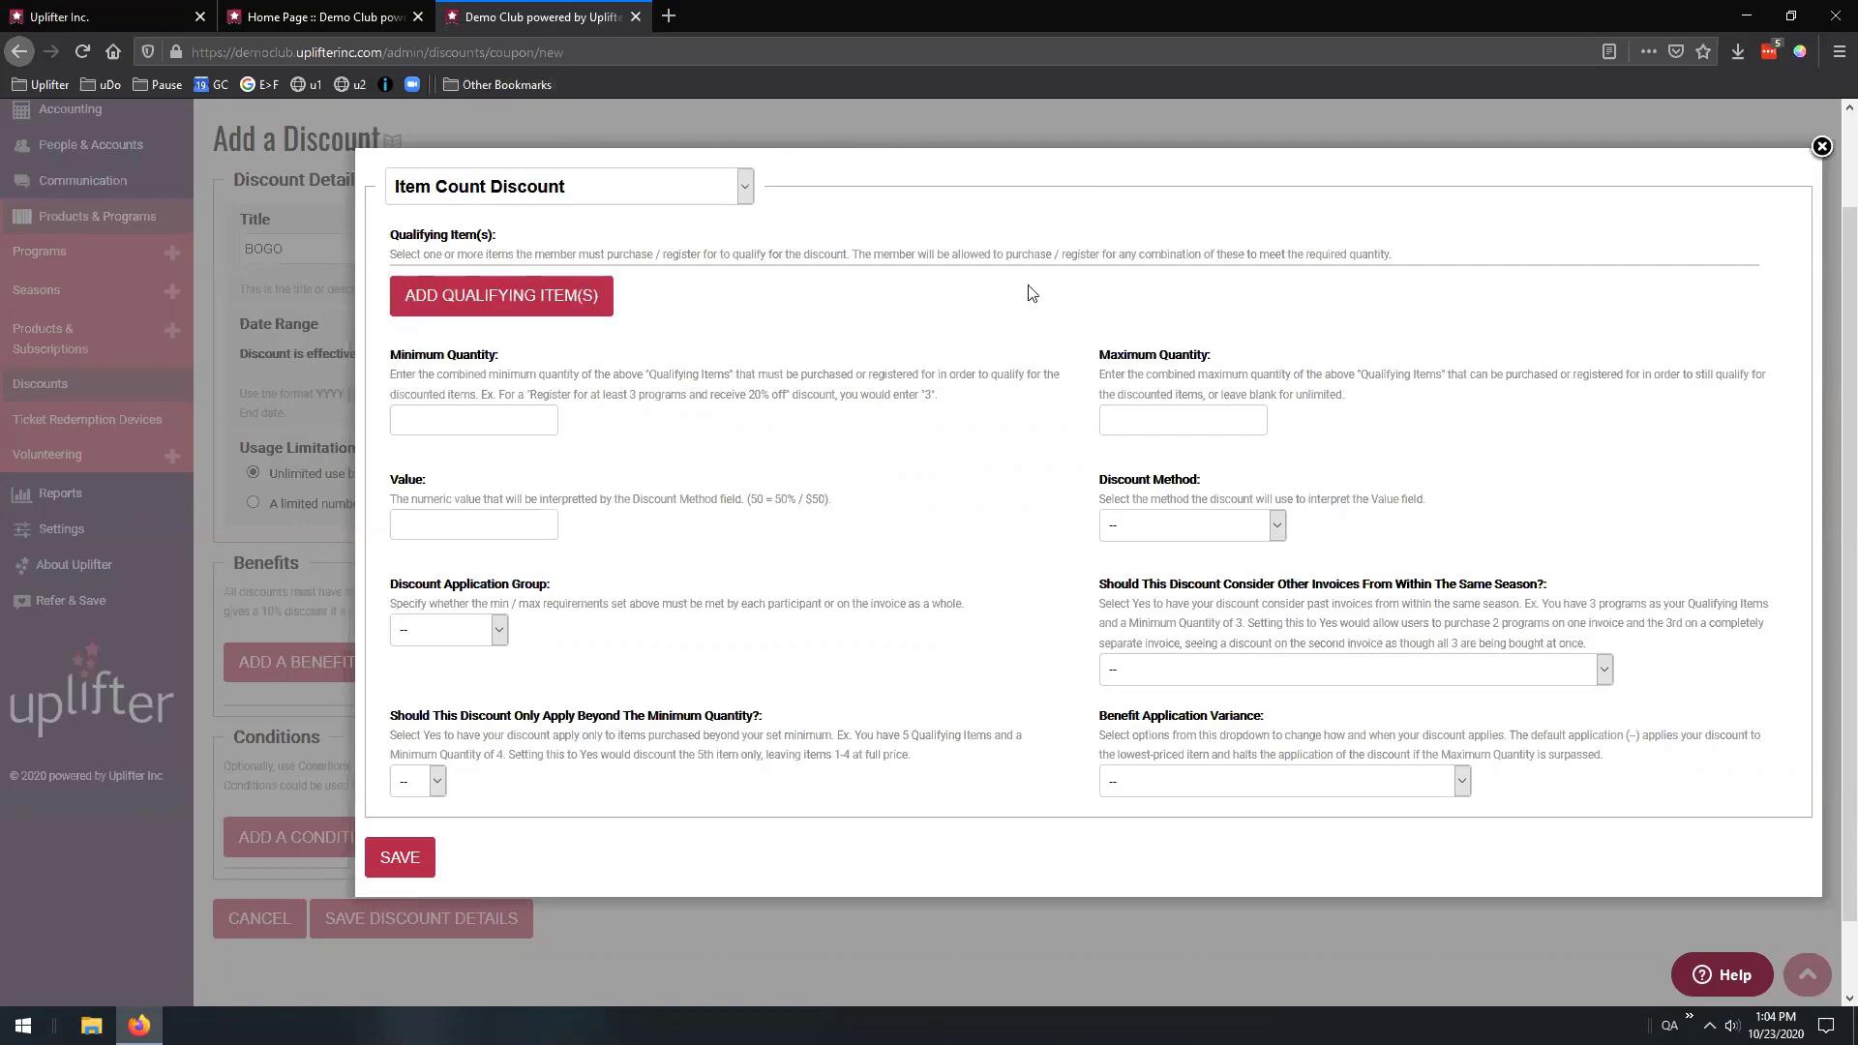
# Leave the benefit form, open the Programs list in a separate tab and review only programs in the Basketball category
pyautogui.middleClick(1821, 147)
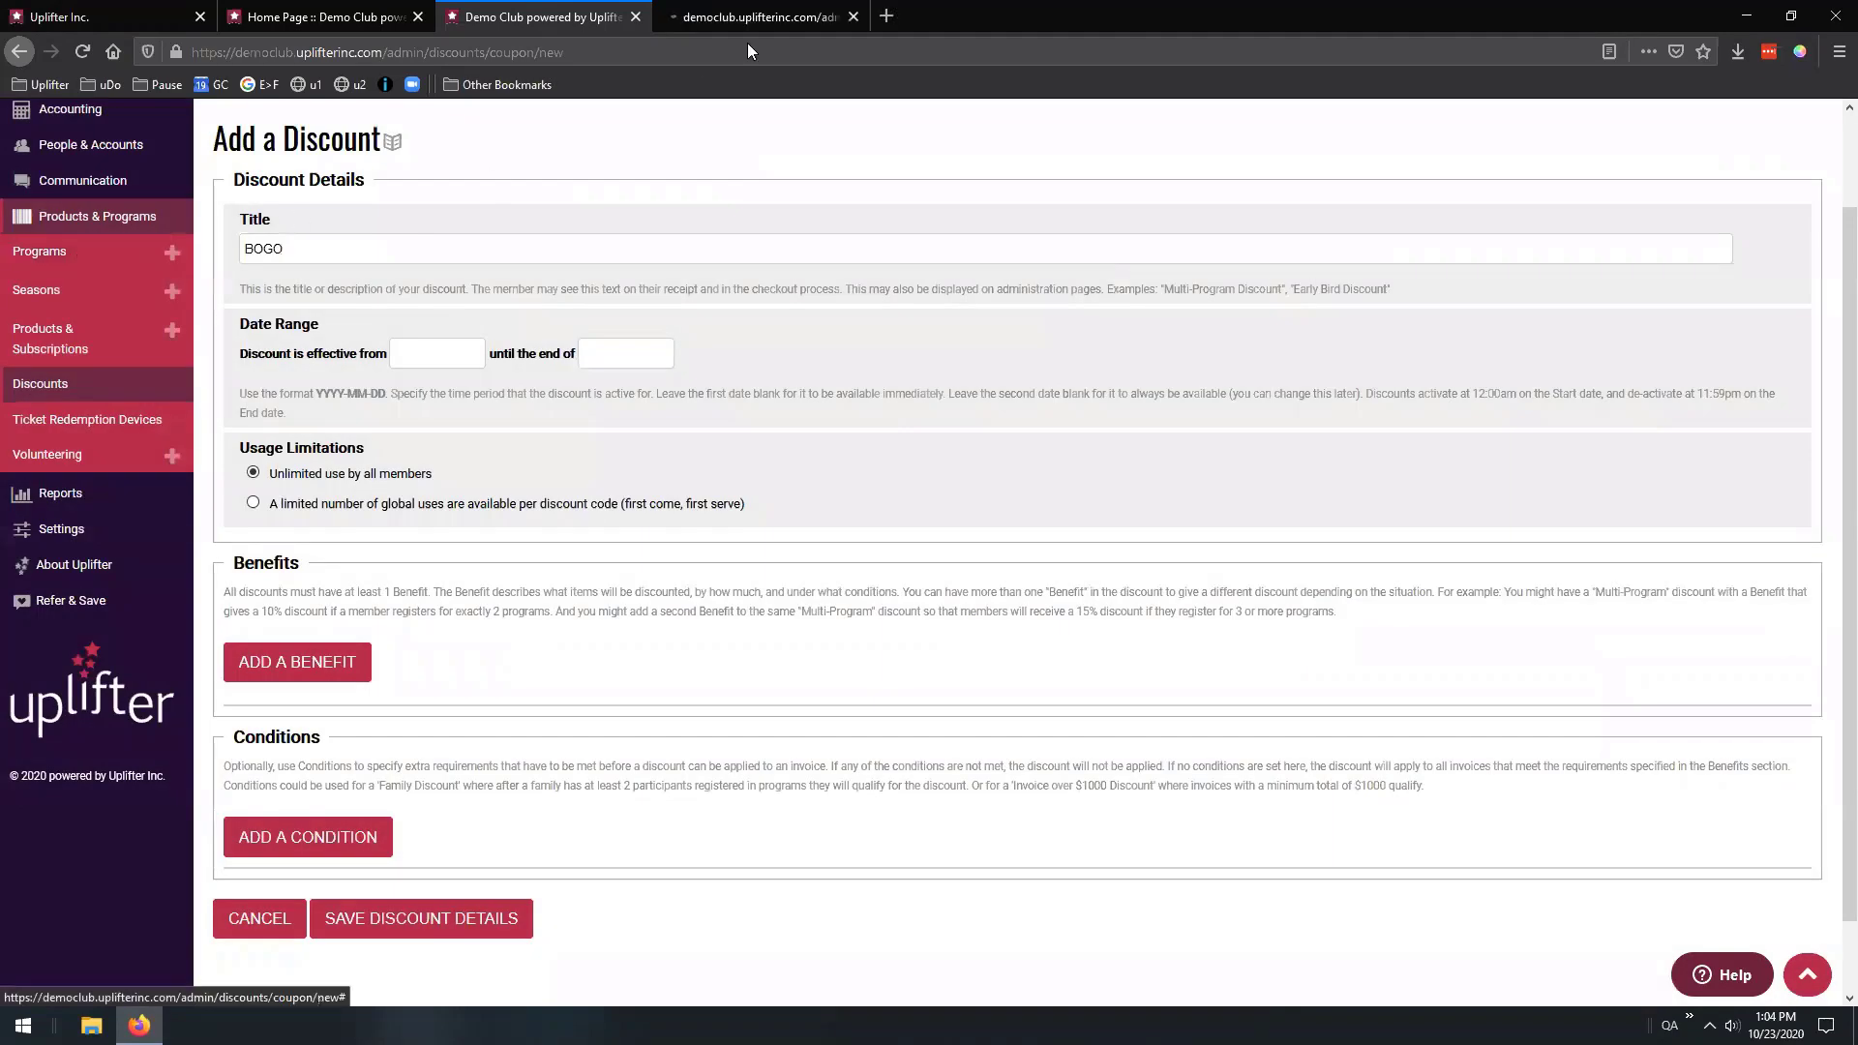
pyautogui.click(764, 15)
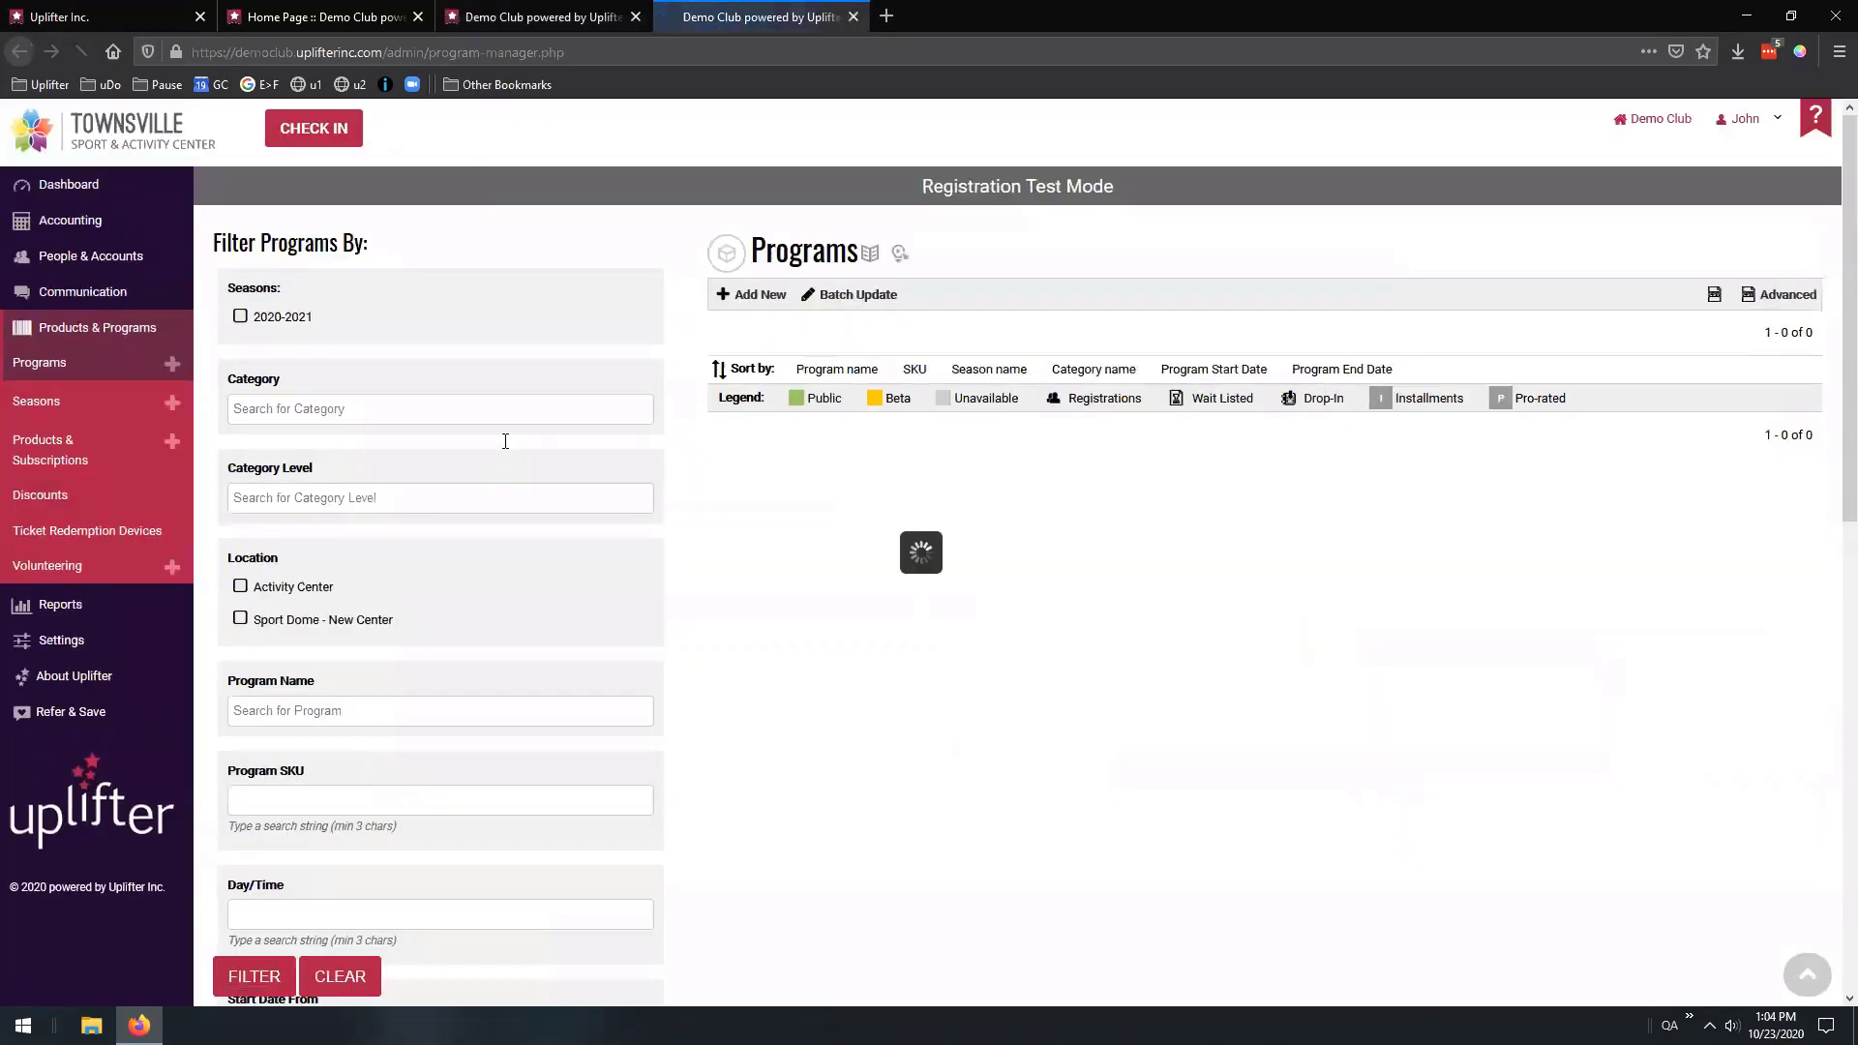
pyautogui.click(303, 410)
pyautogui.write('bask')
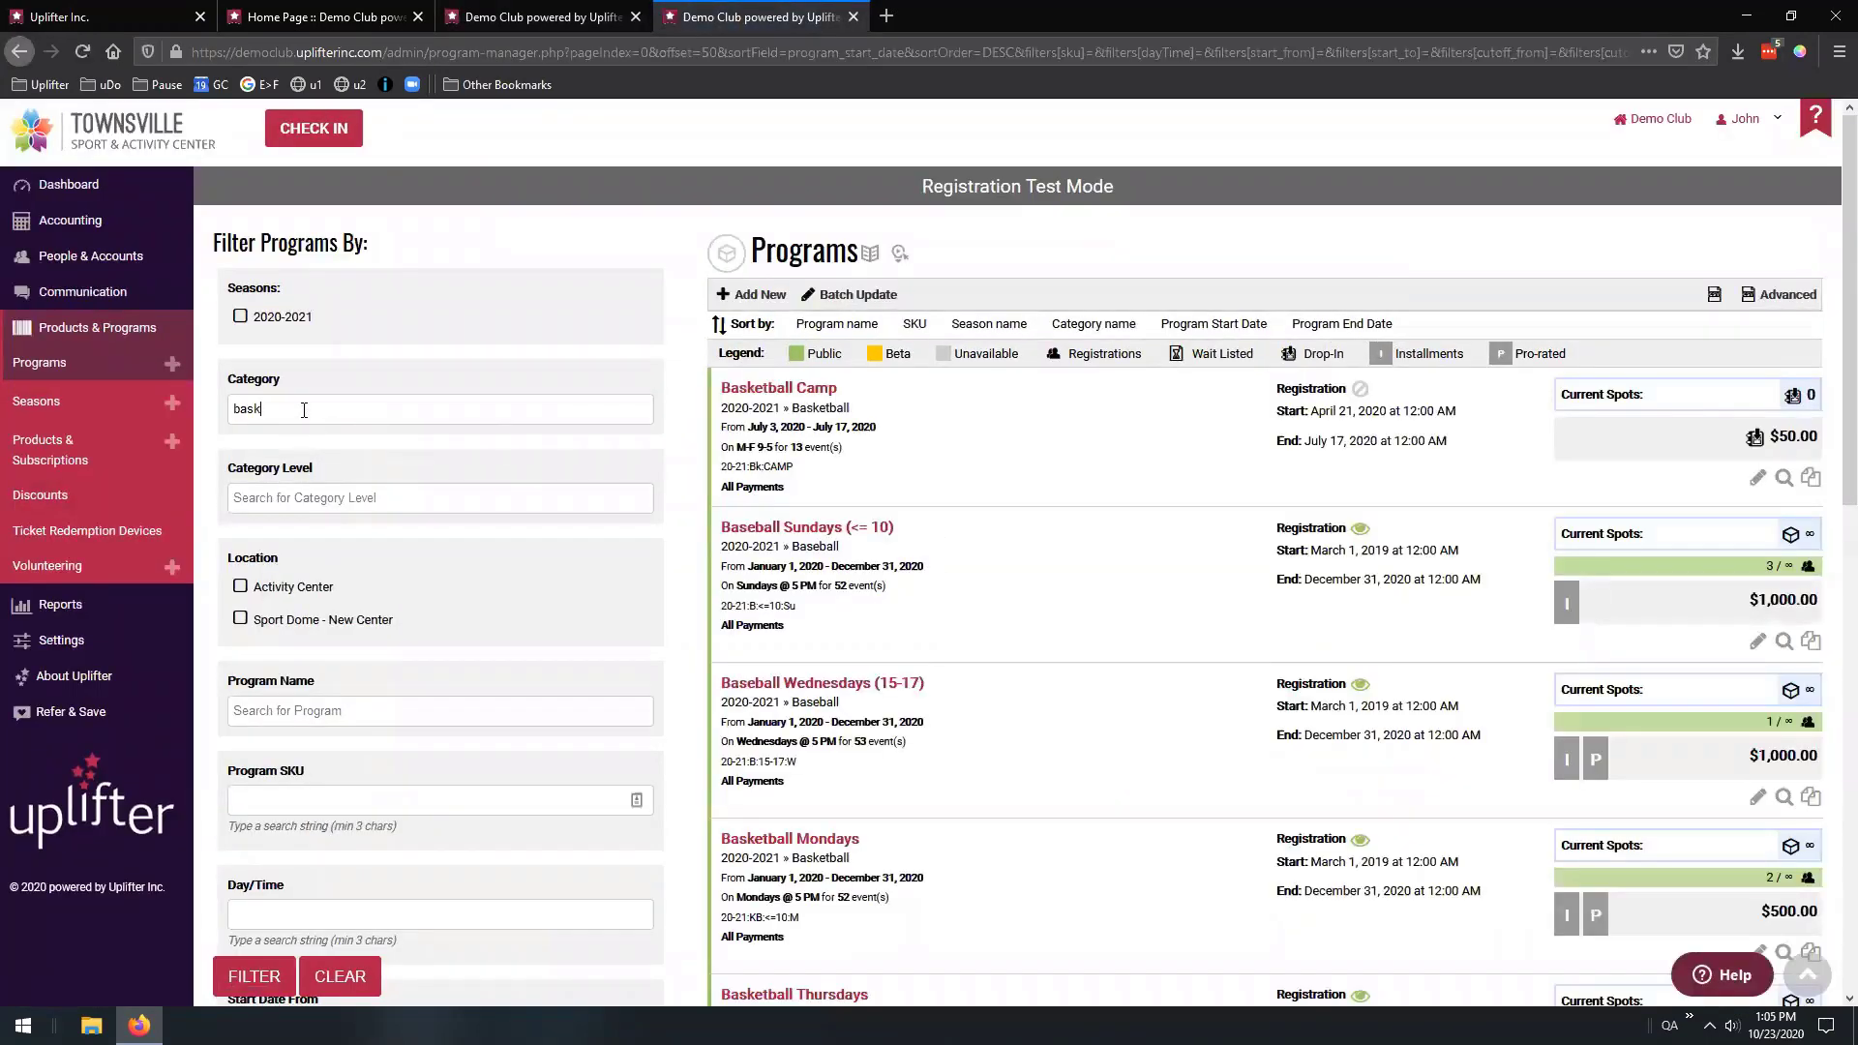
pyautogui.click(295, 439)
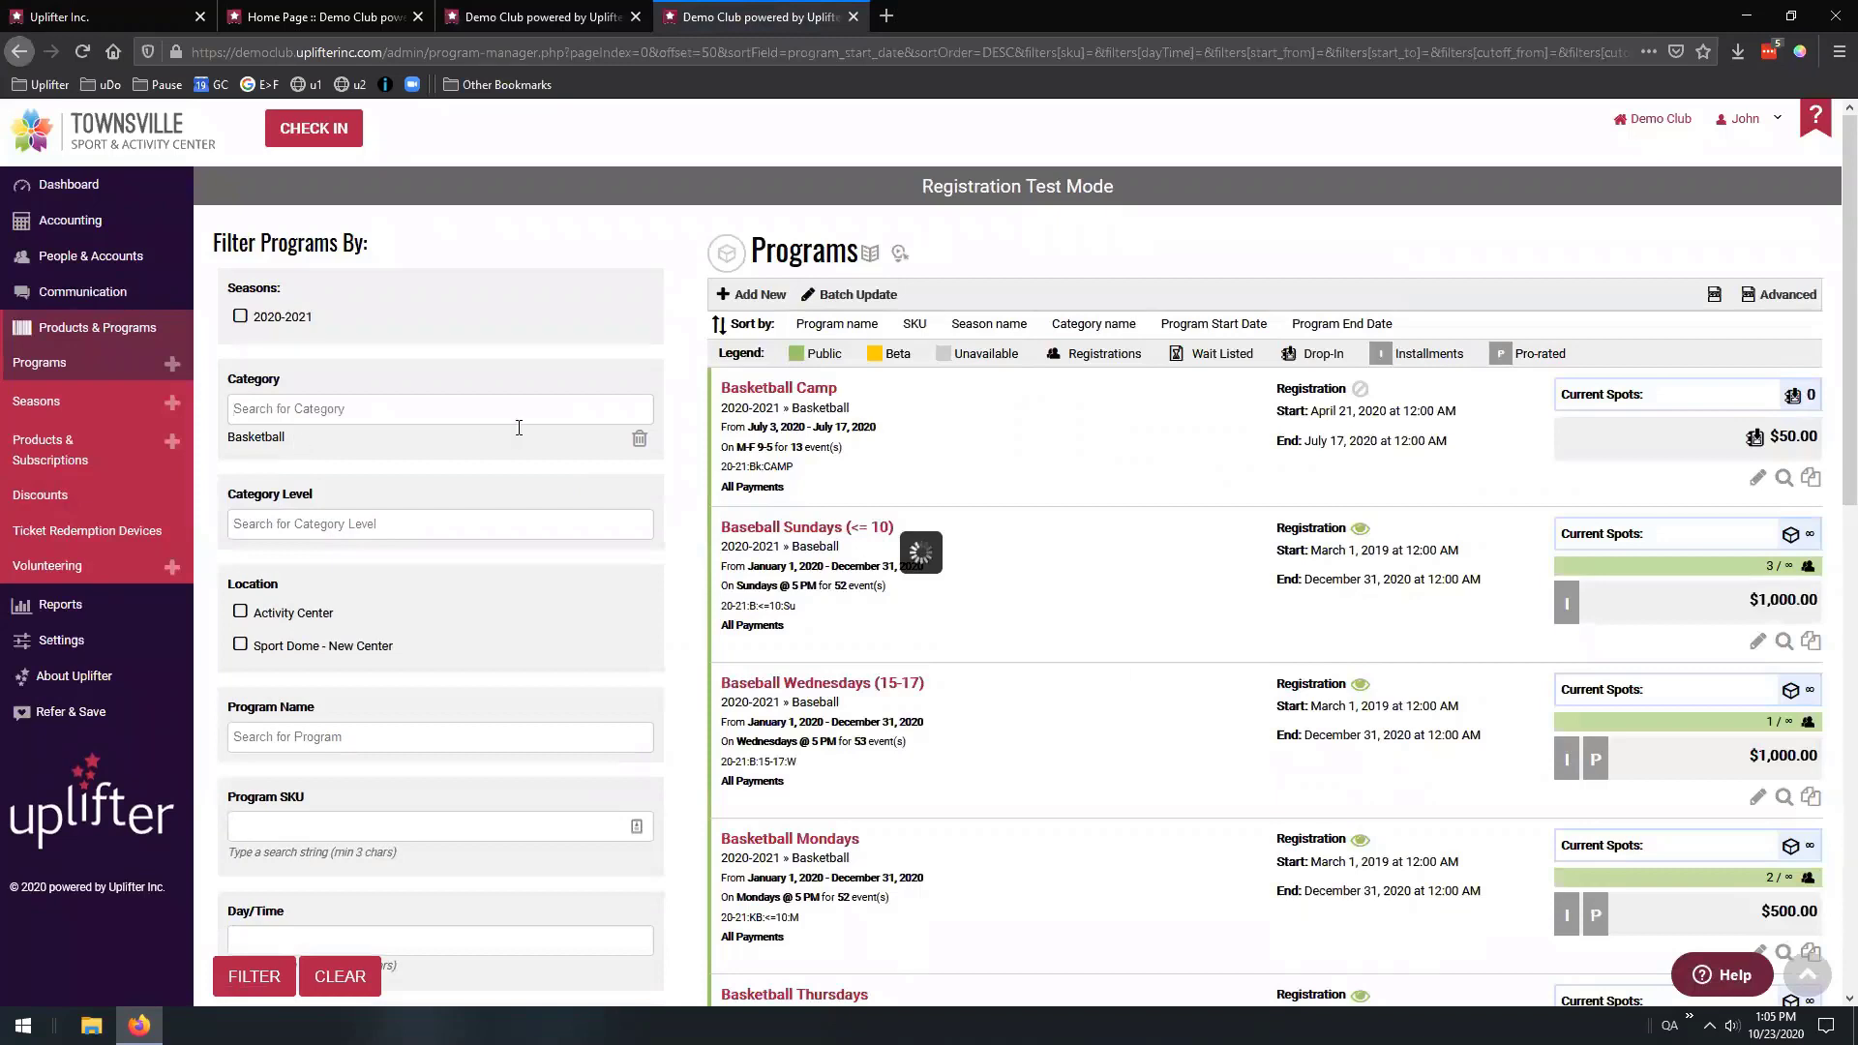
pyautogui.scroll(-5, 694, 682)
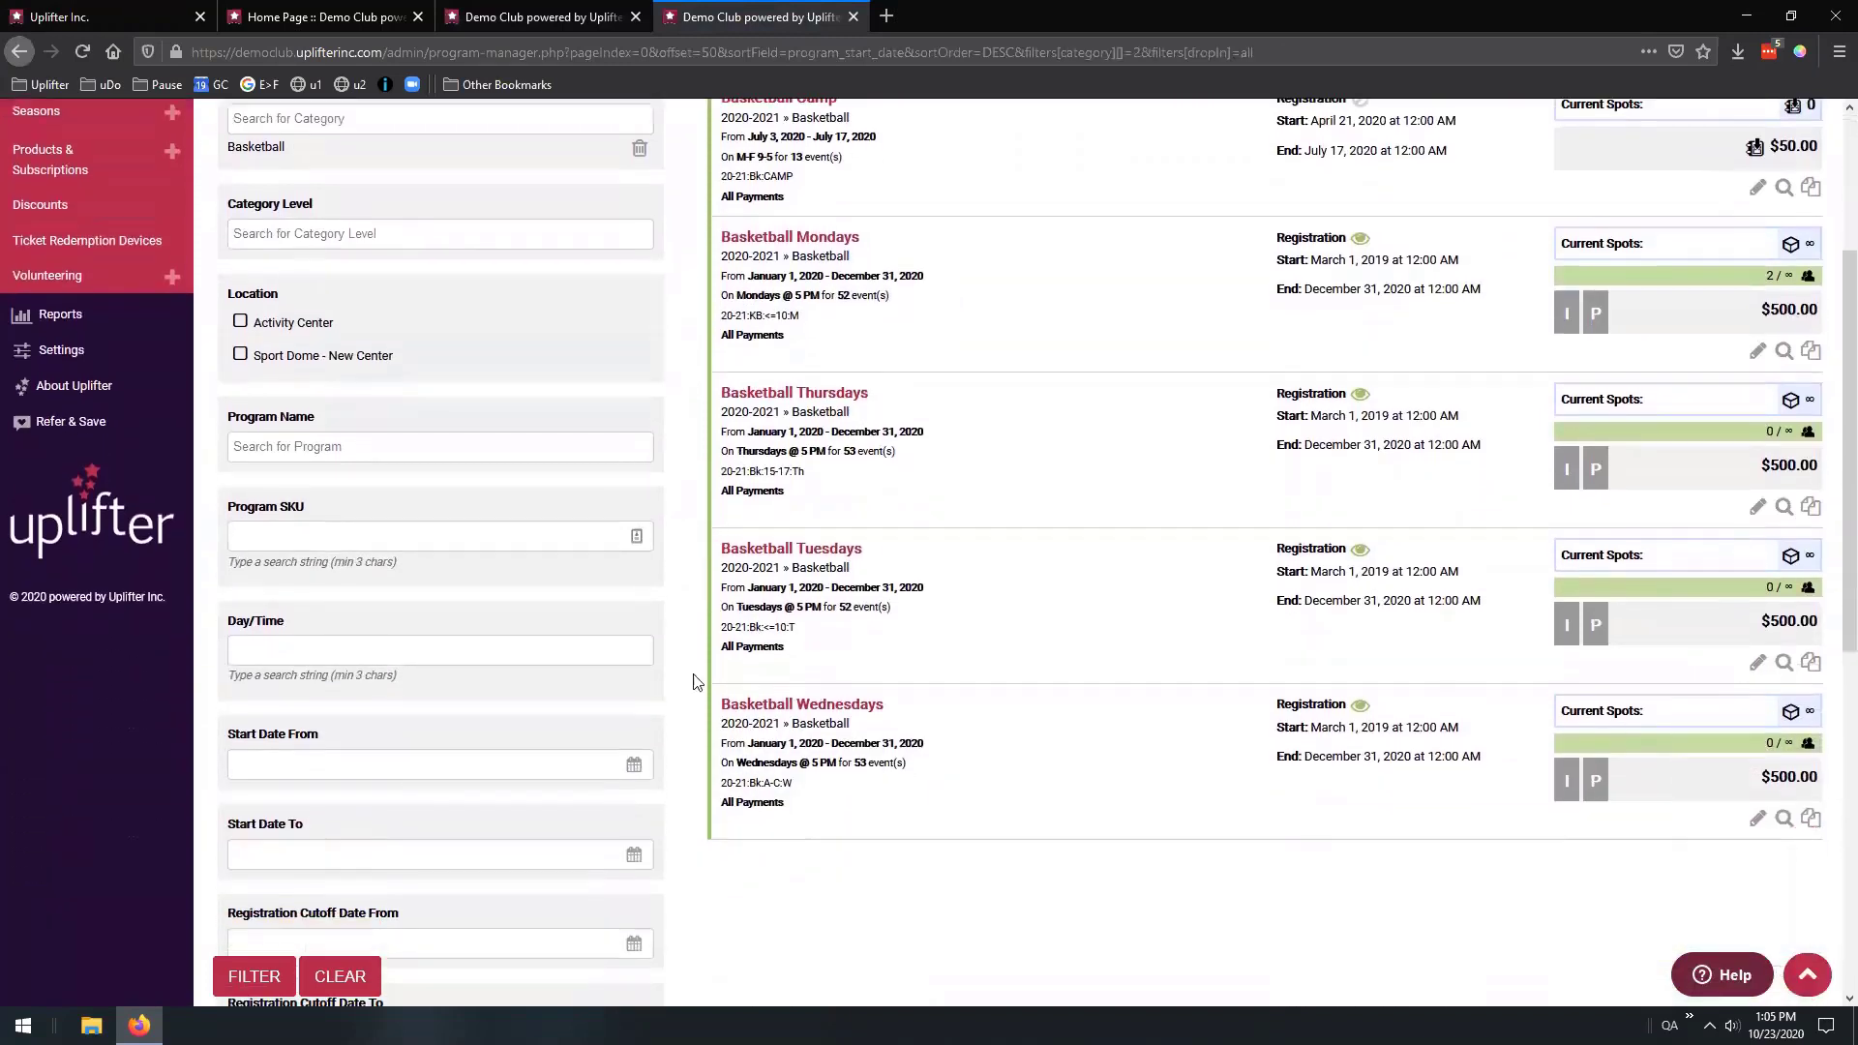
pyautogui.scroll(4, 701, 676)
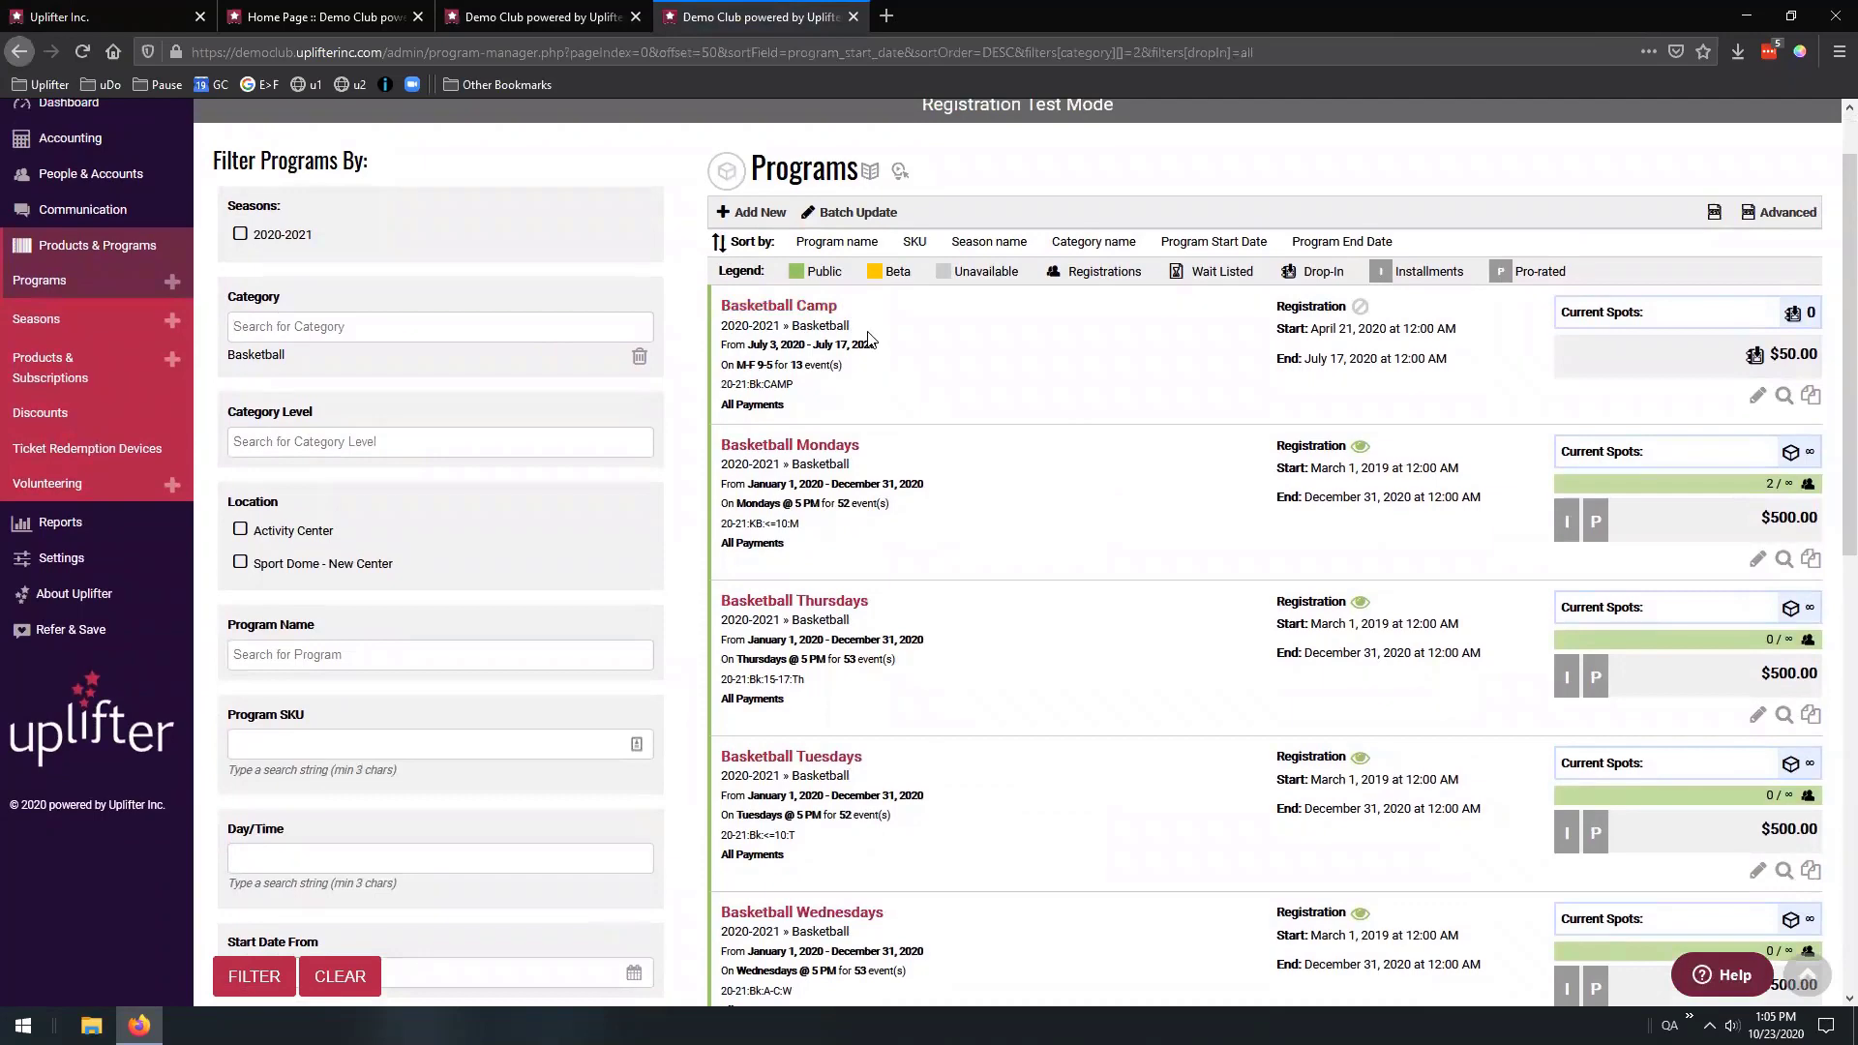
pyautogui.scroll(-3, 935, 396)
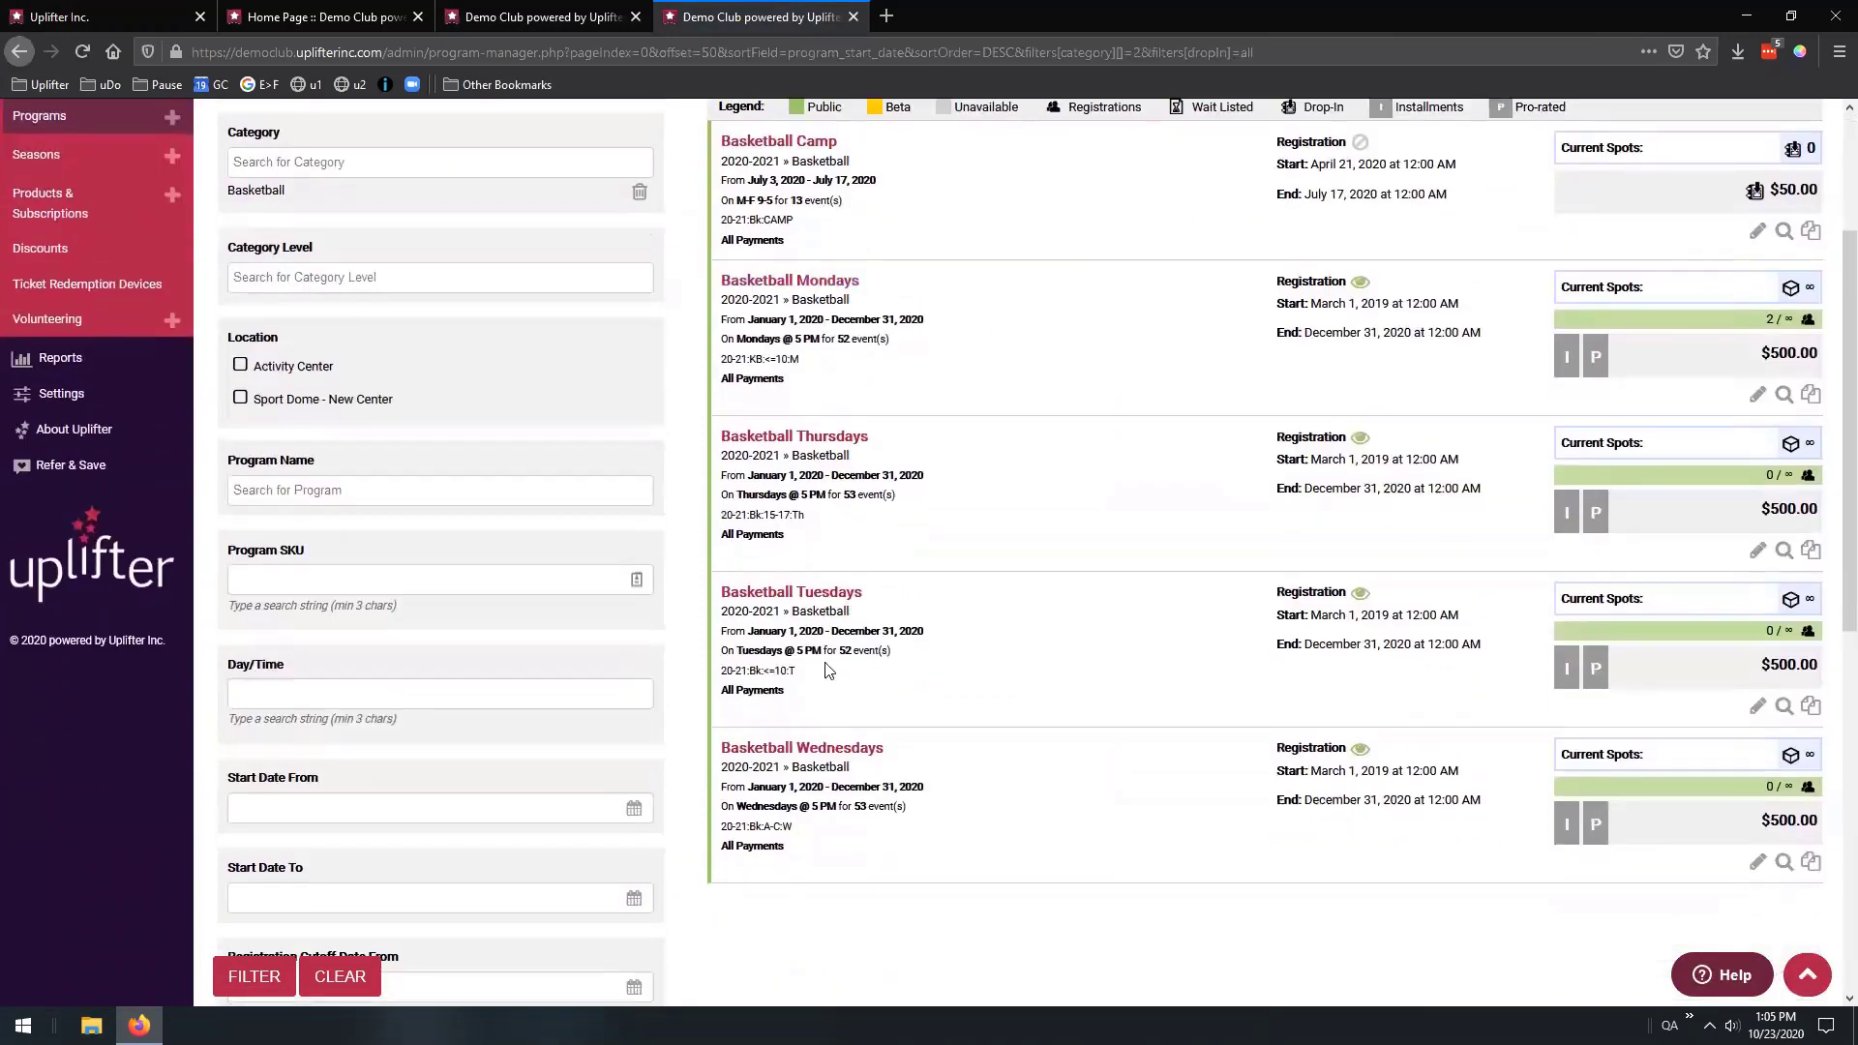
# Return to the BOGO discount, add an Item Count Discount benefit and open the selection of its qualifying items
pyautogui.click(542, 16)
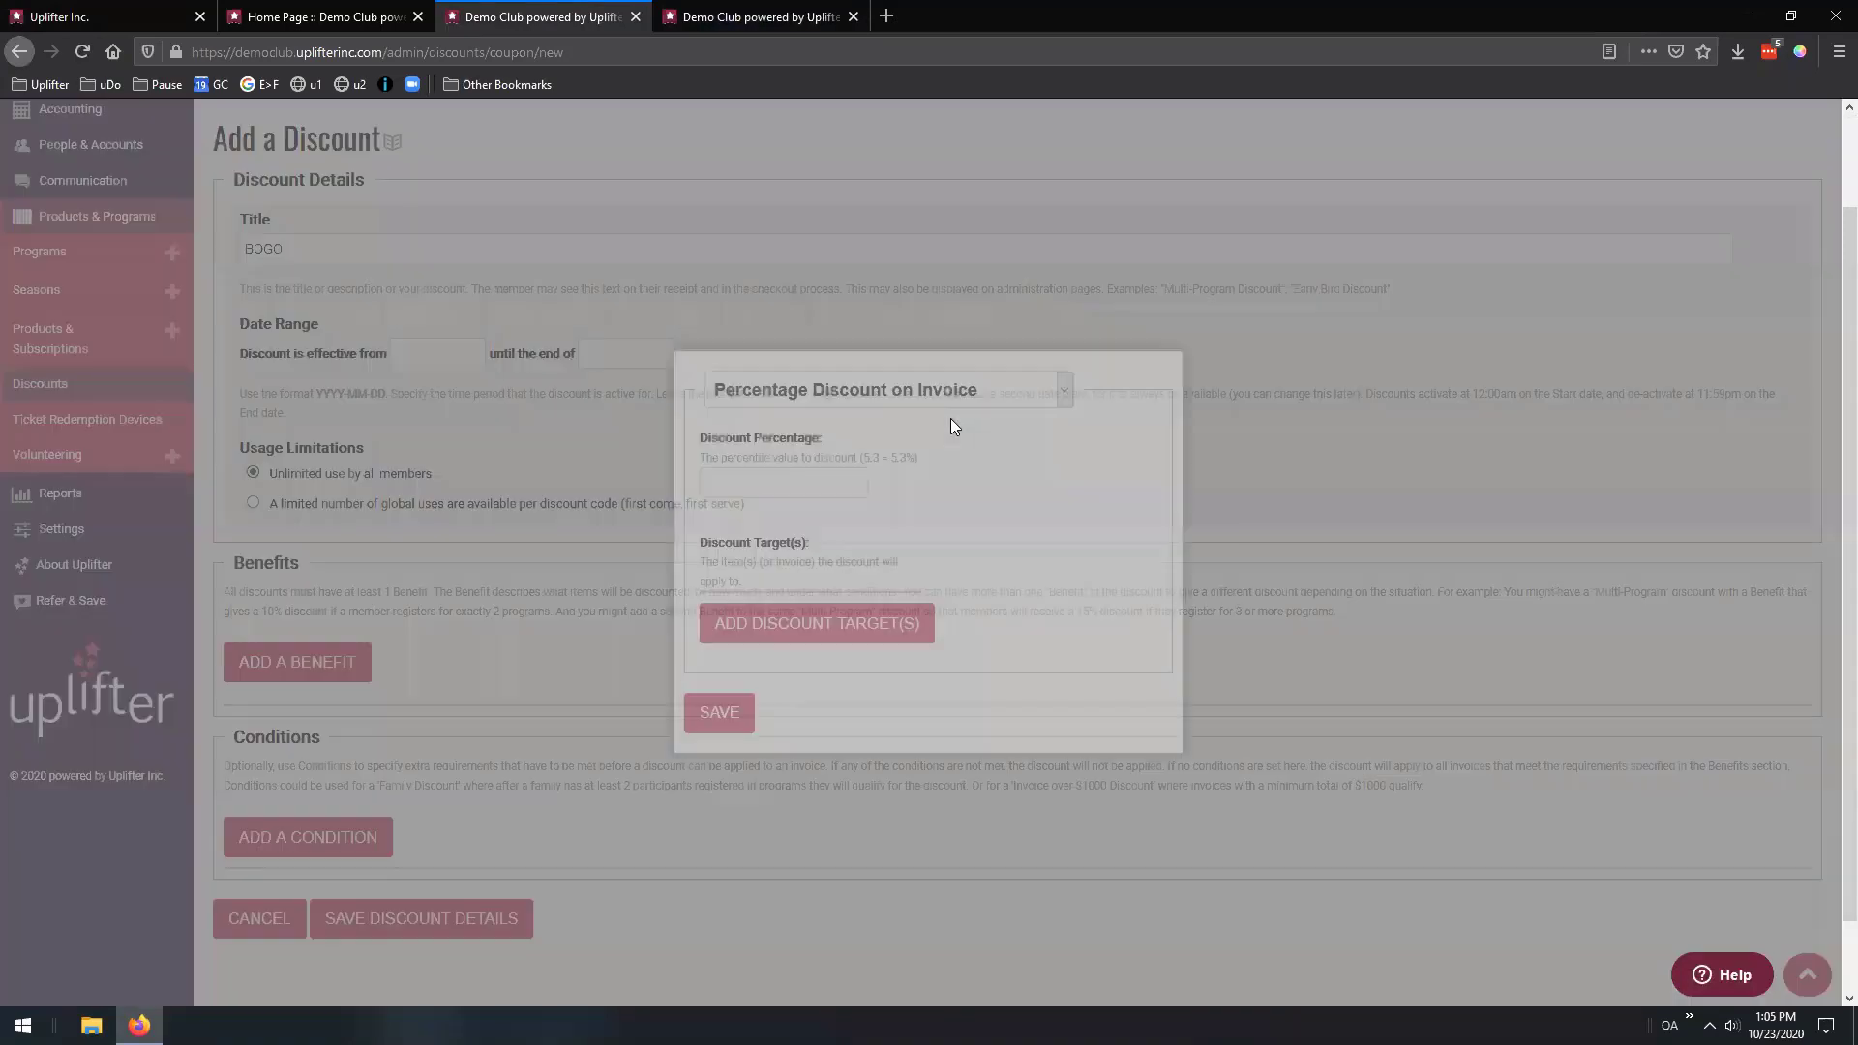
pyautogui.click(869, 391)
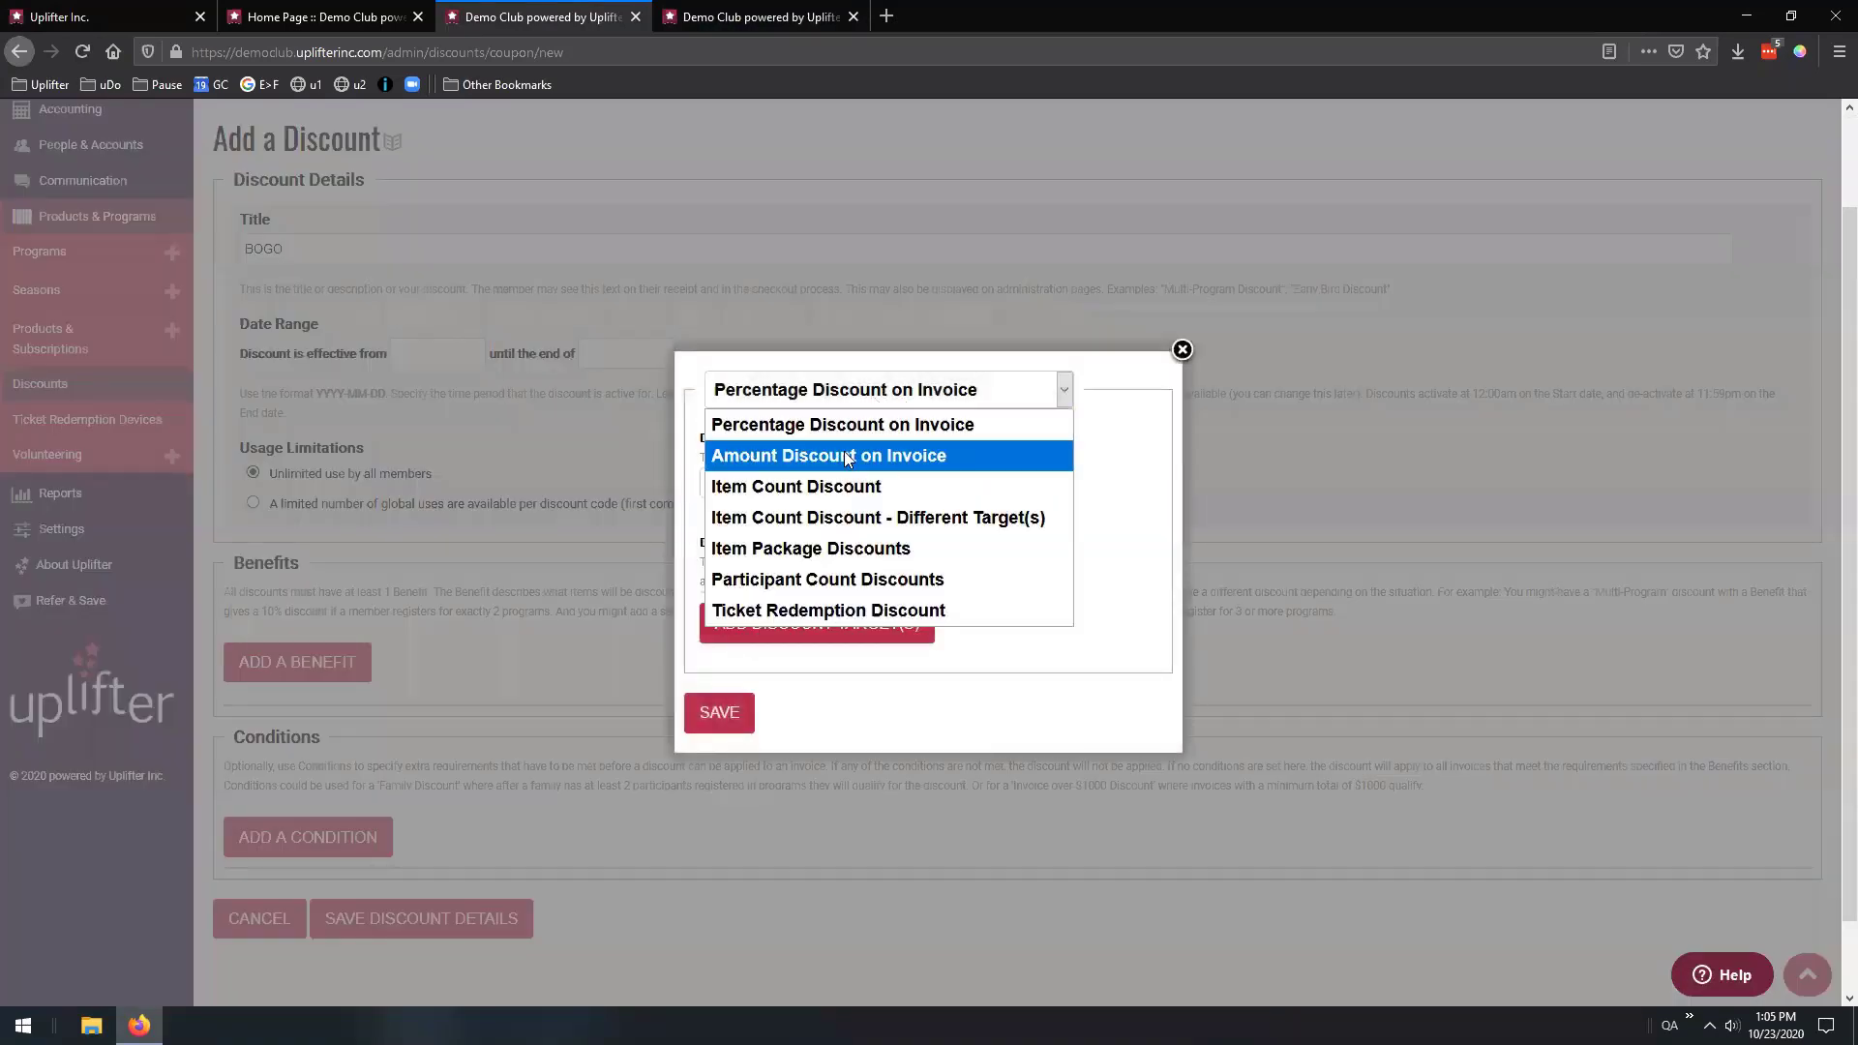
pyautogui.click(844, 486)
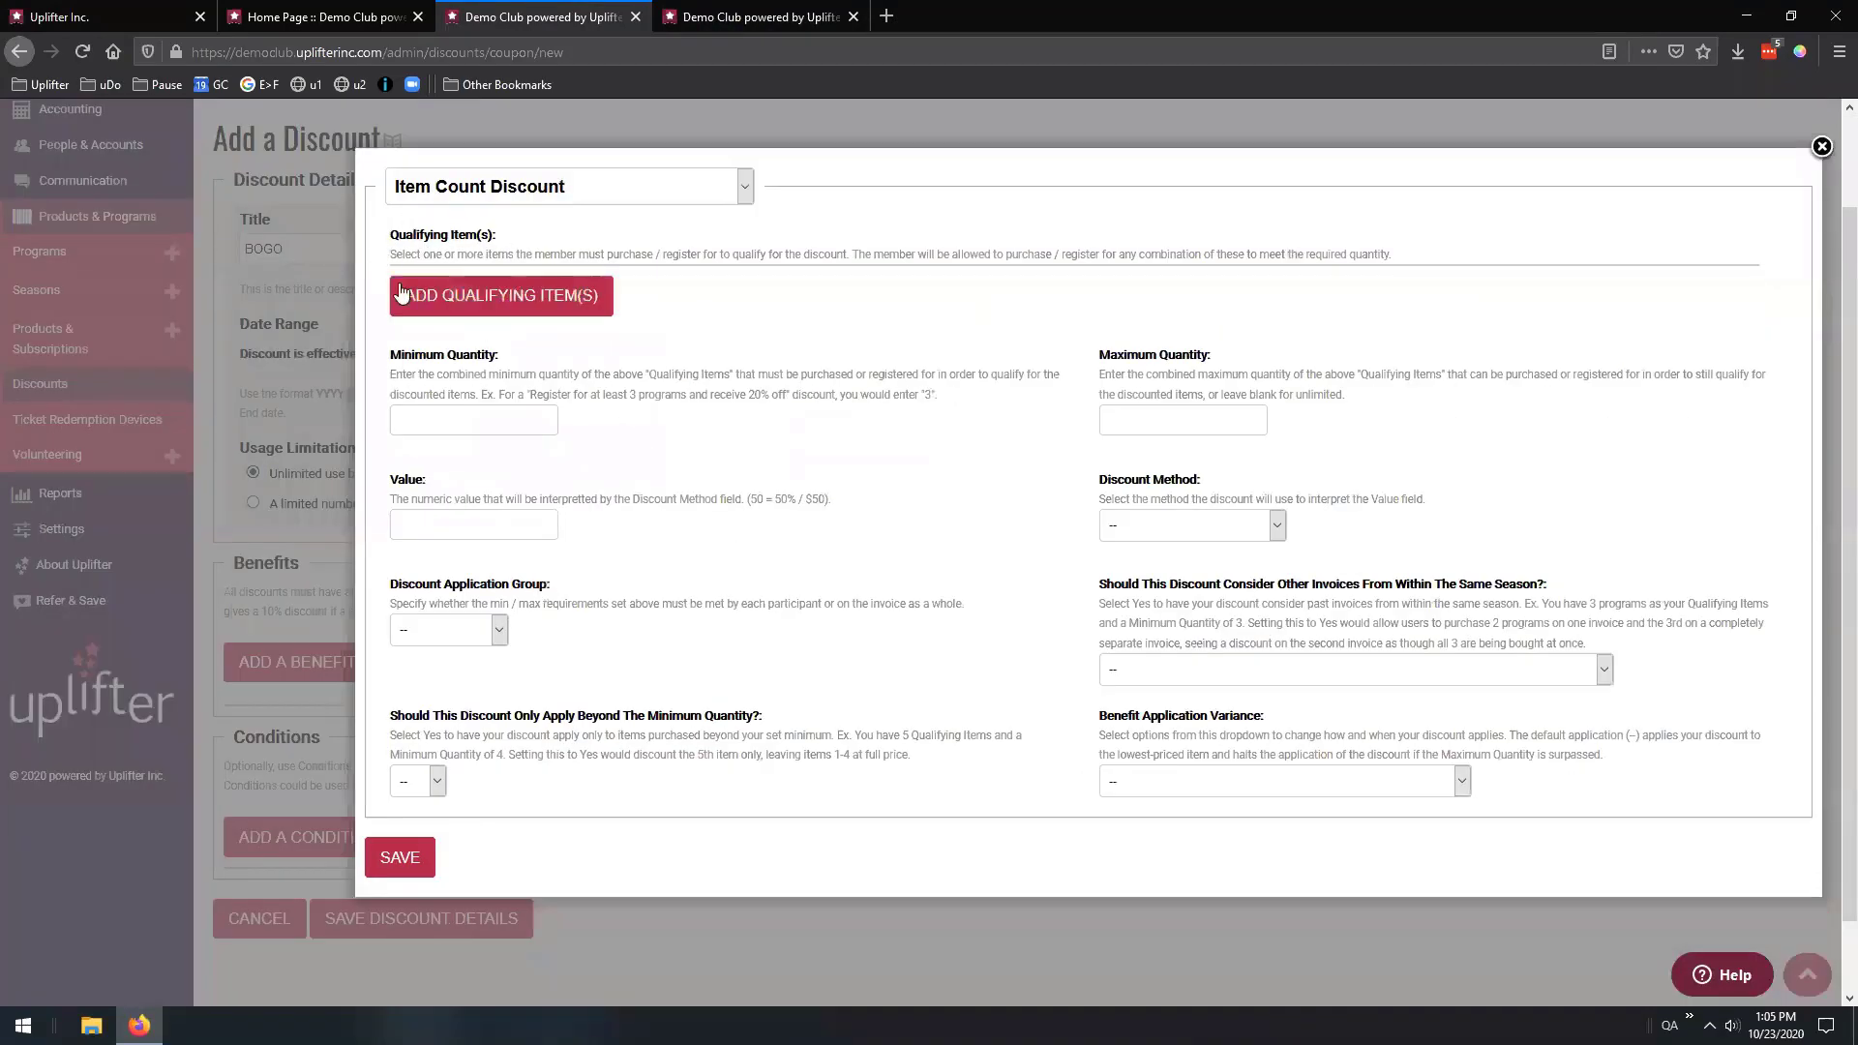
pyautogui.click(470, 297)
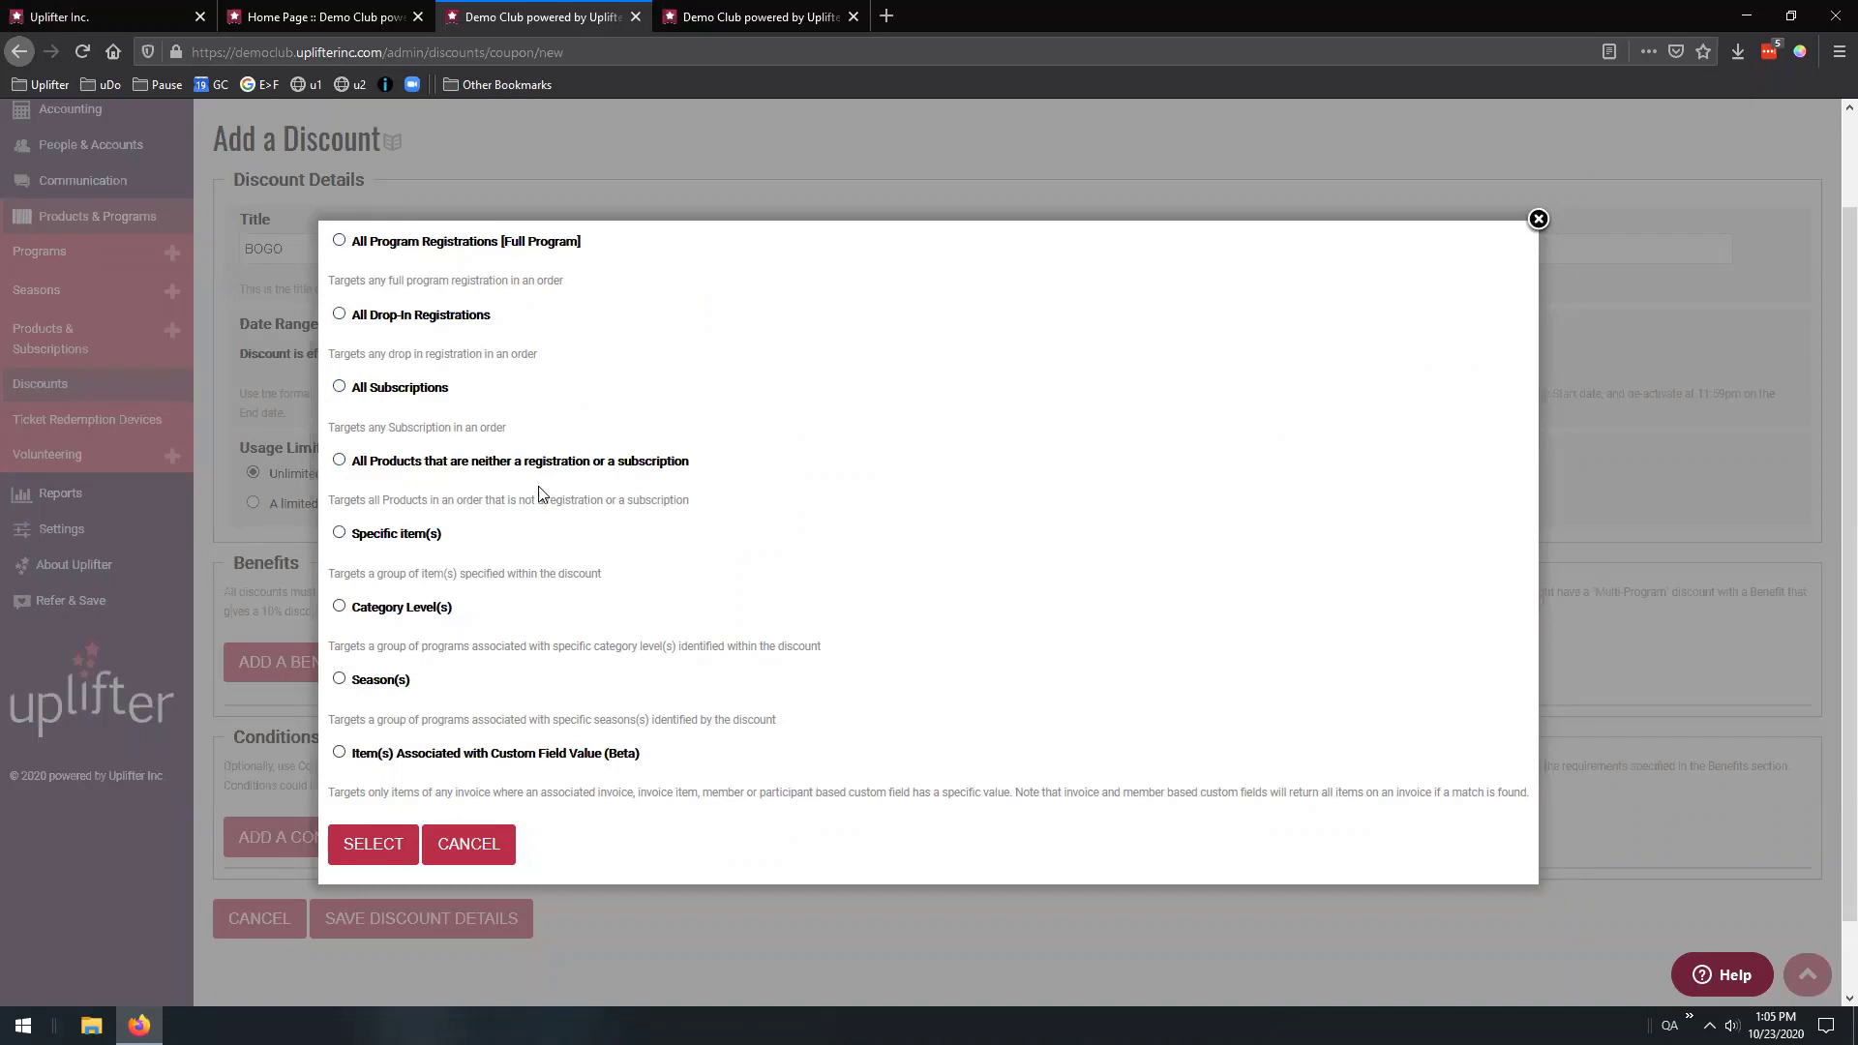
pyautogui.click(404, 610)
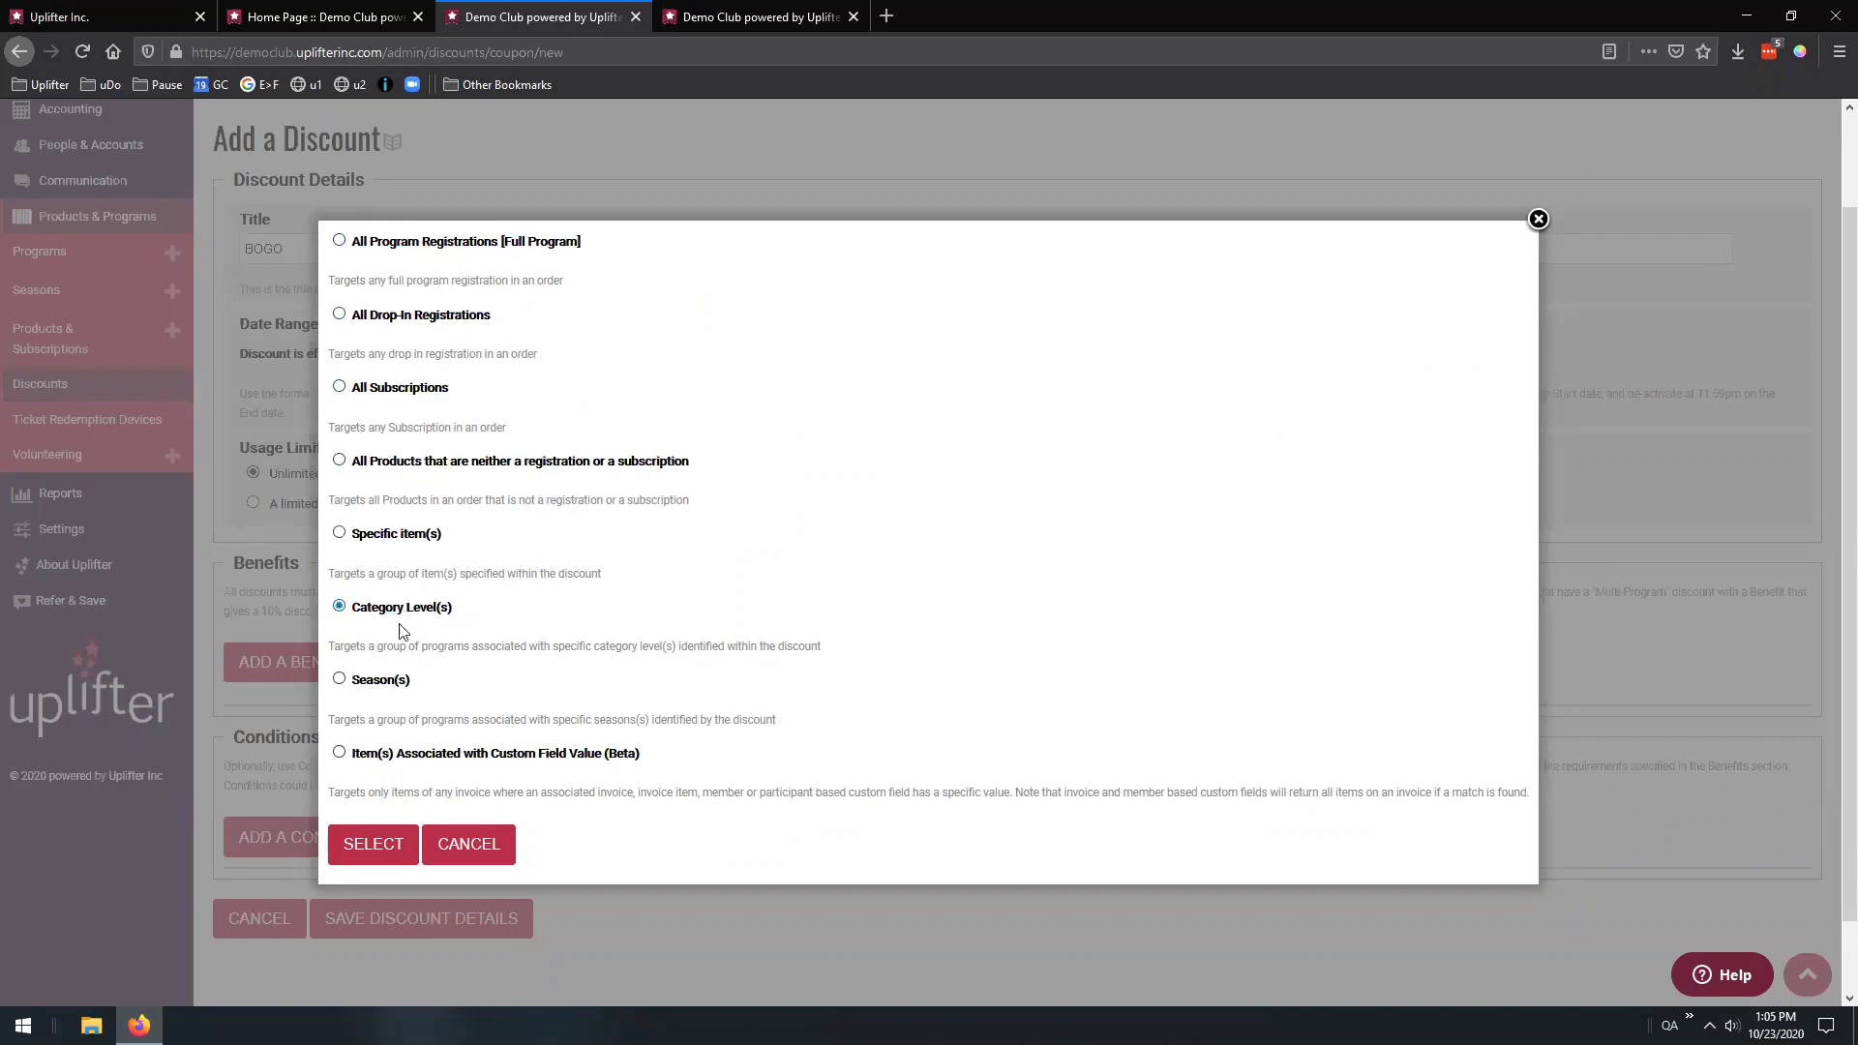
pyautogui.click(399, 834)
pyautogui.scroll(-3, 786, 570)
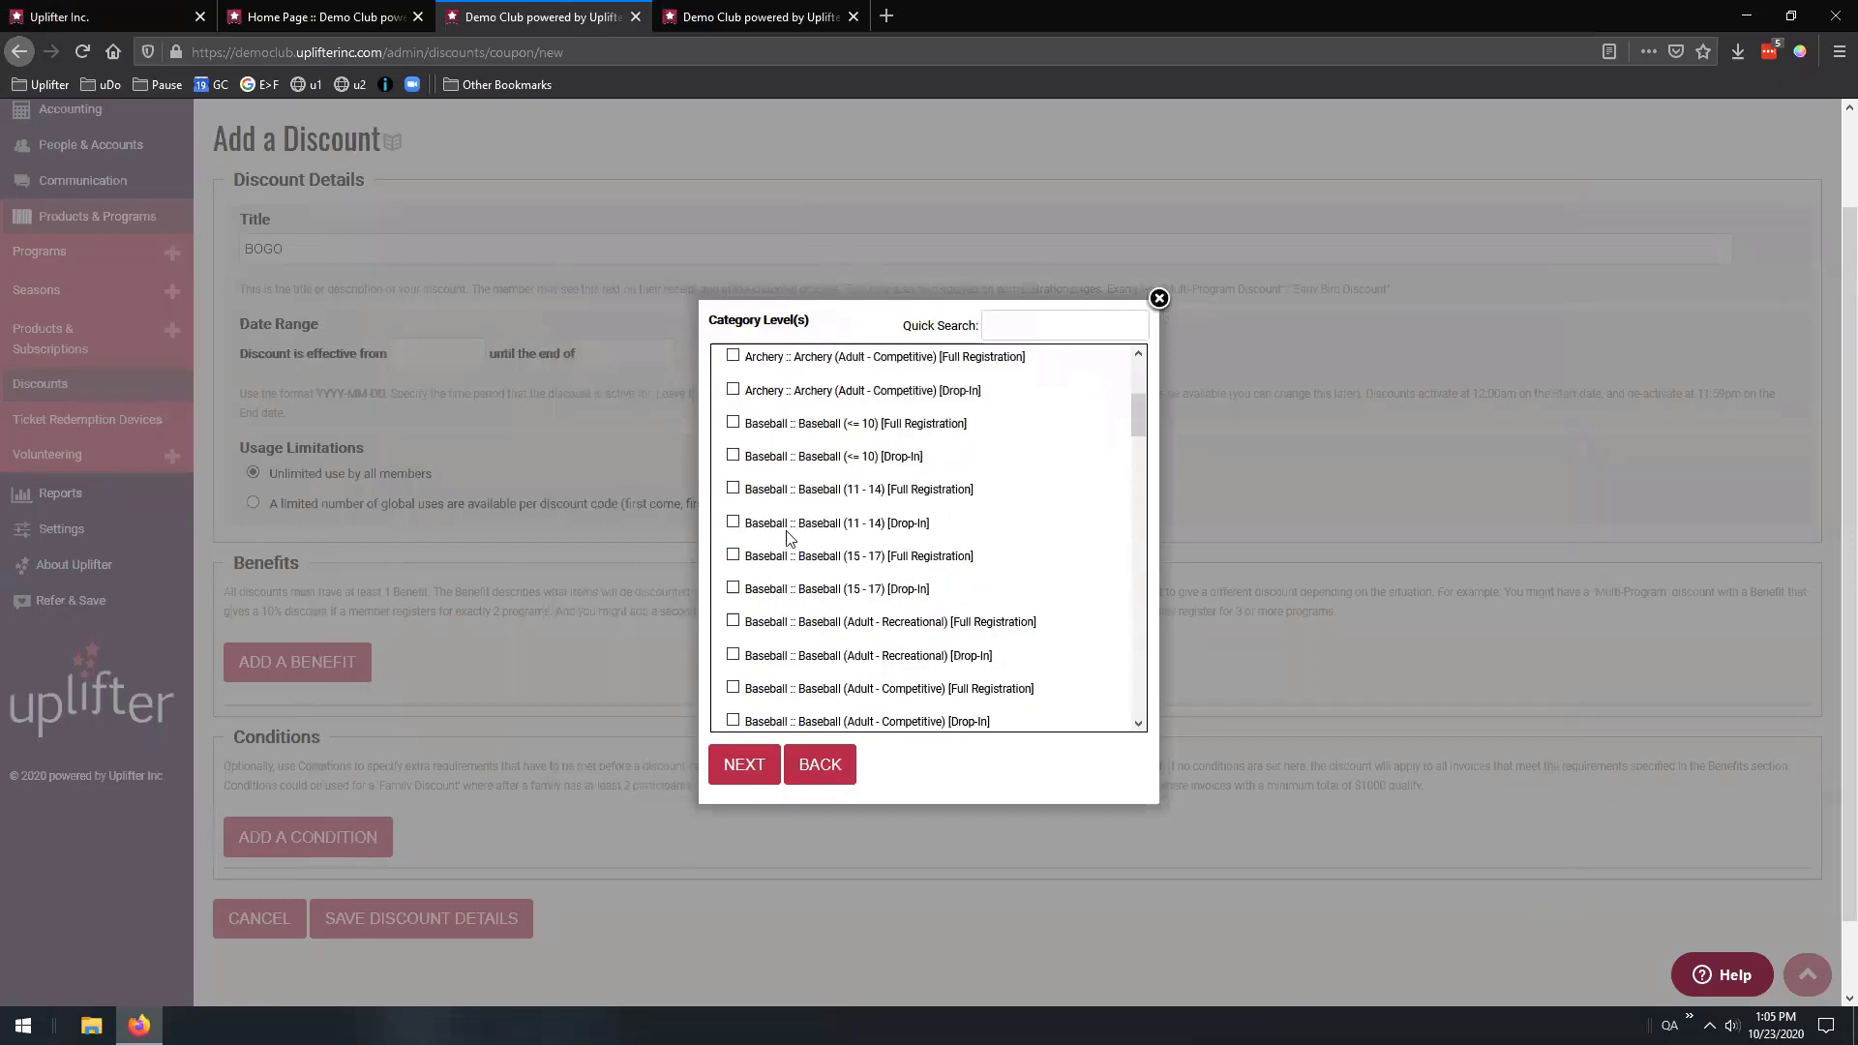
pyautogui.scroll(-2, 770, 540)
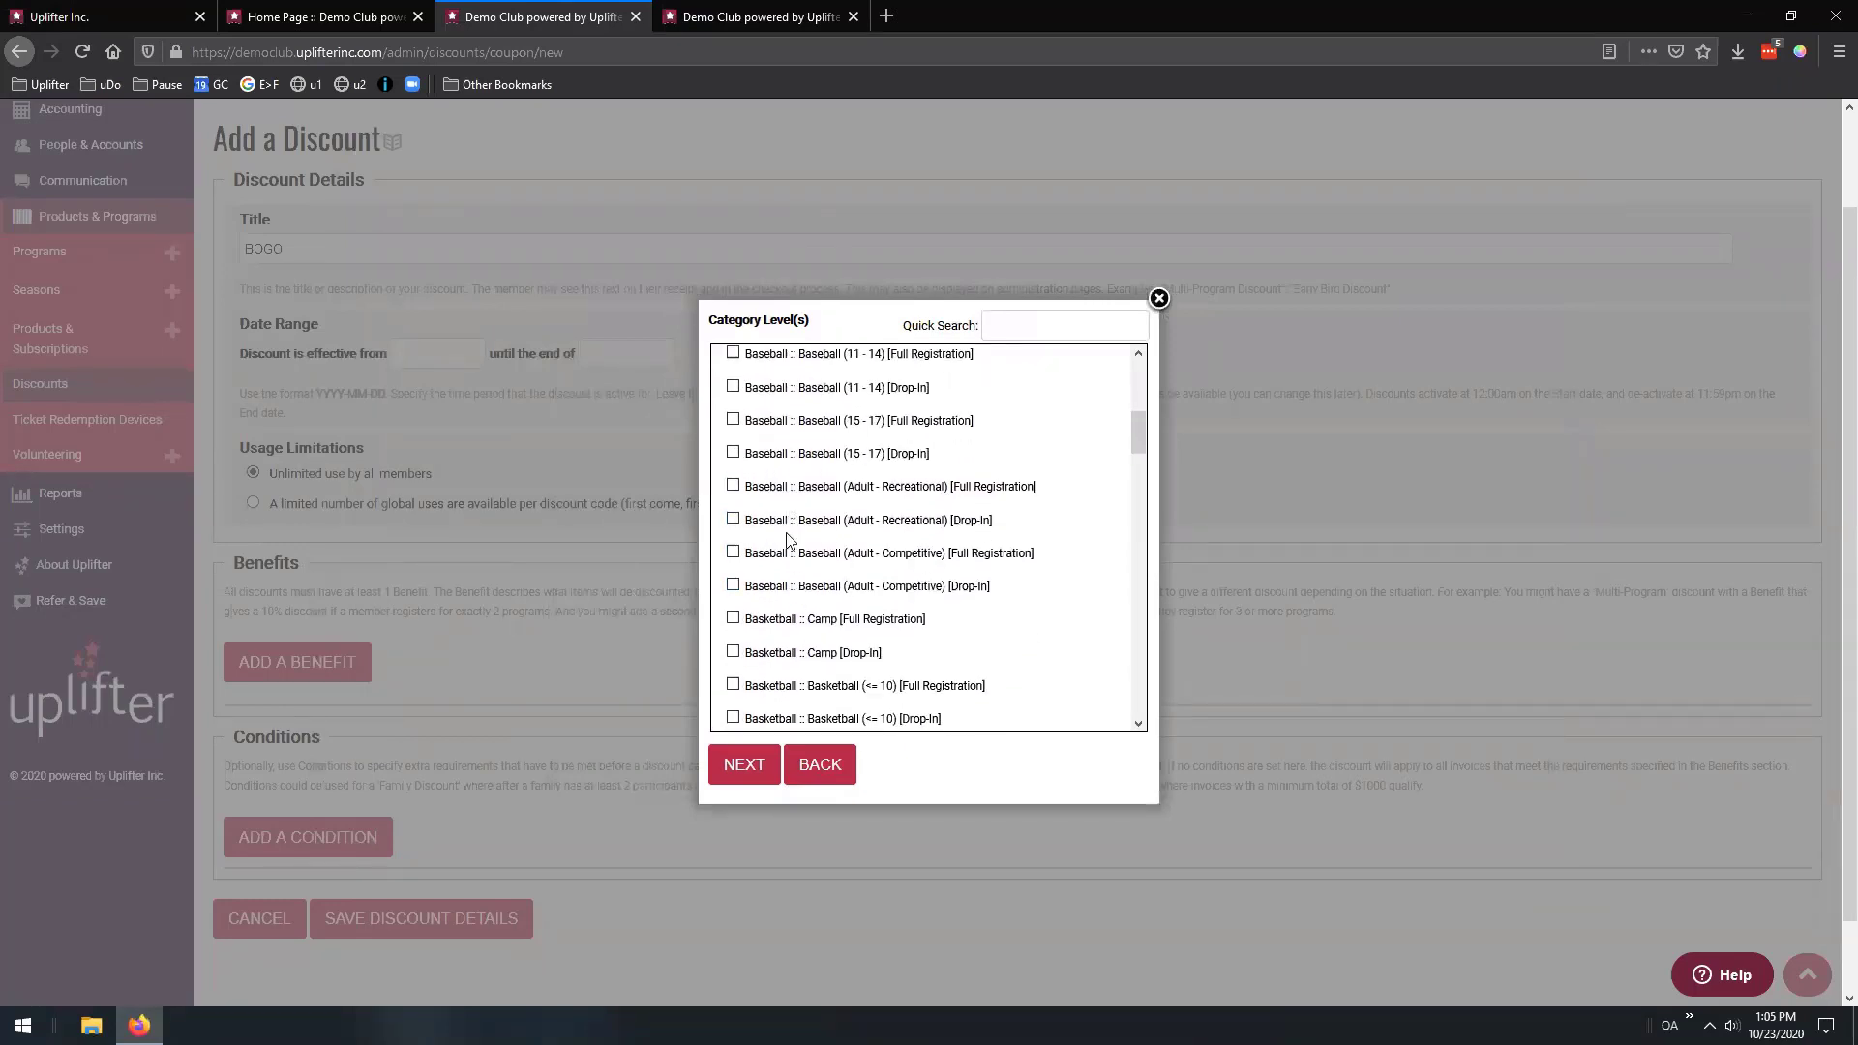
pyautogui.scroll(-2, 839, 638)
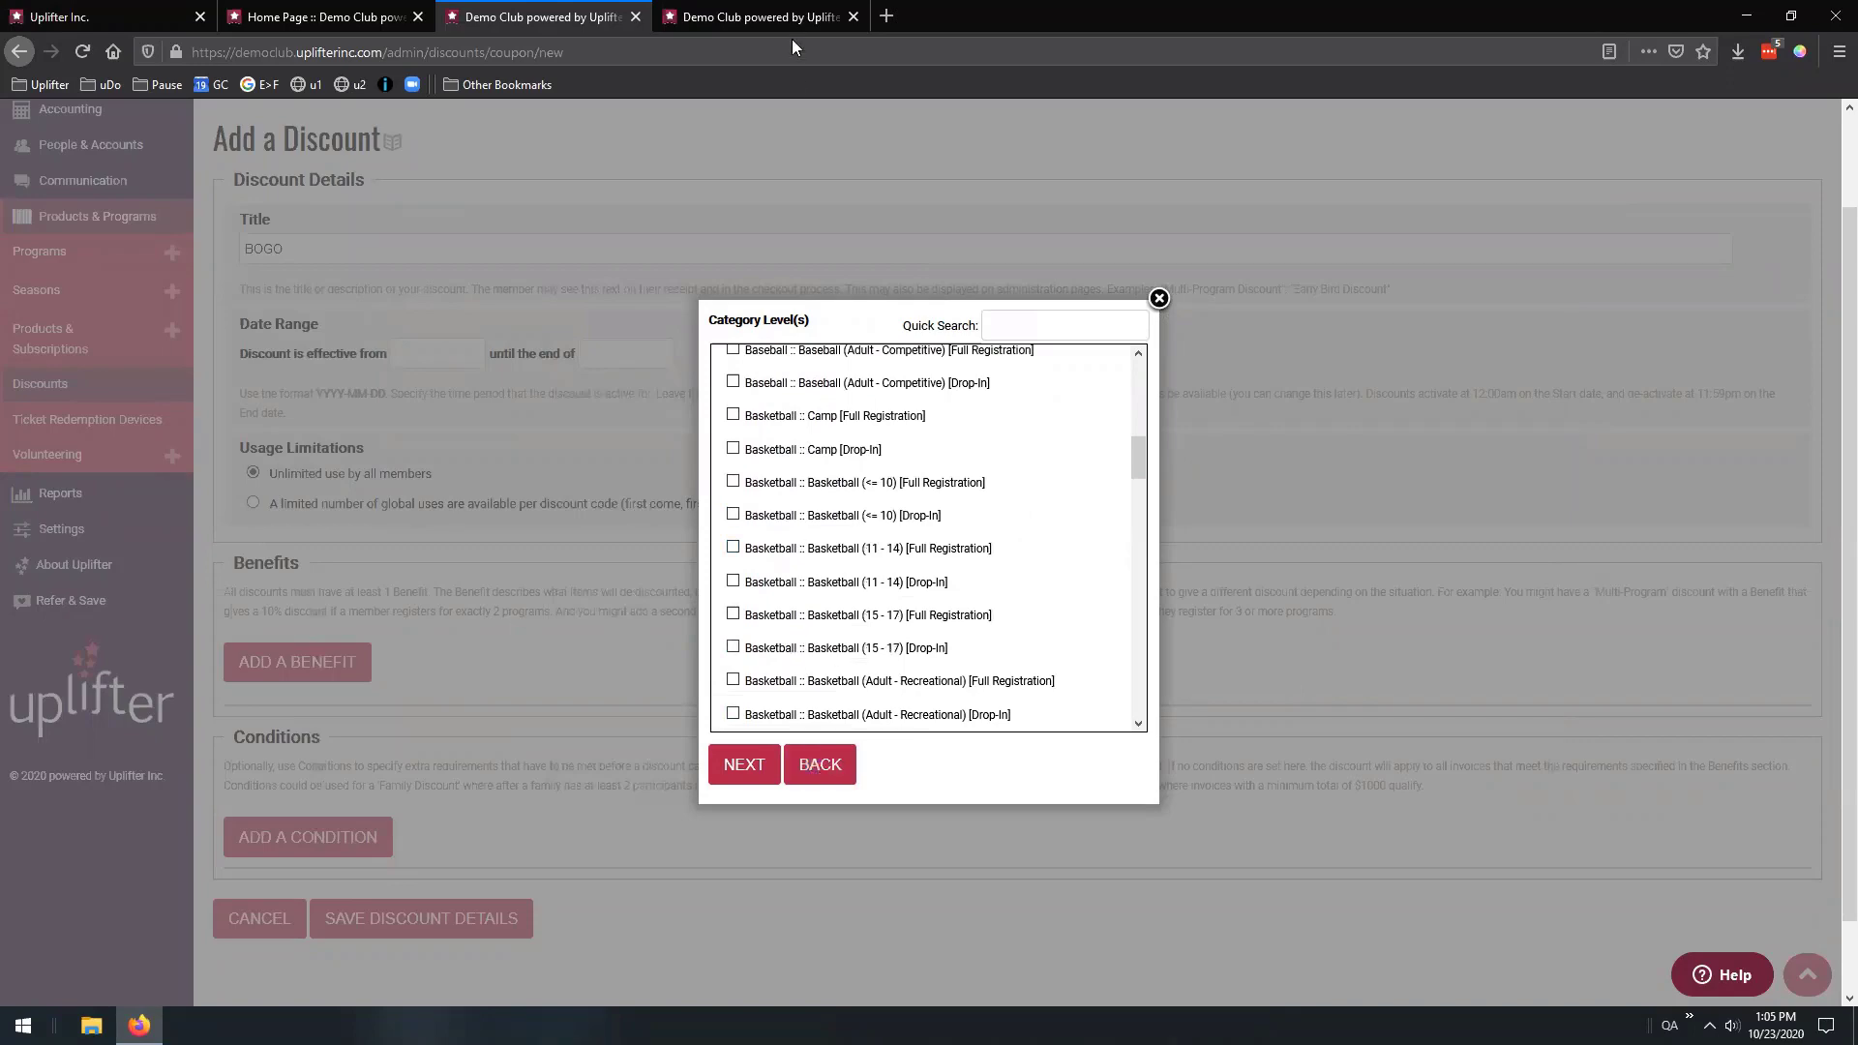
pyautogui.click(764, 18)
pyautogui.click(573, 17)
pyautogui.click(838, 764)
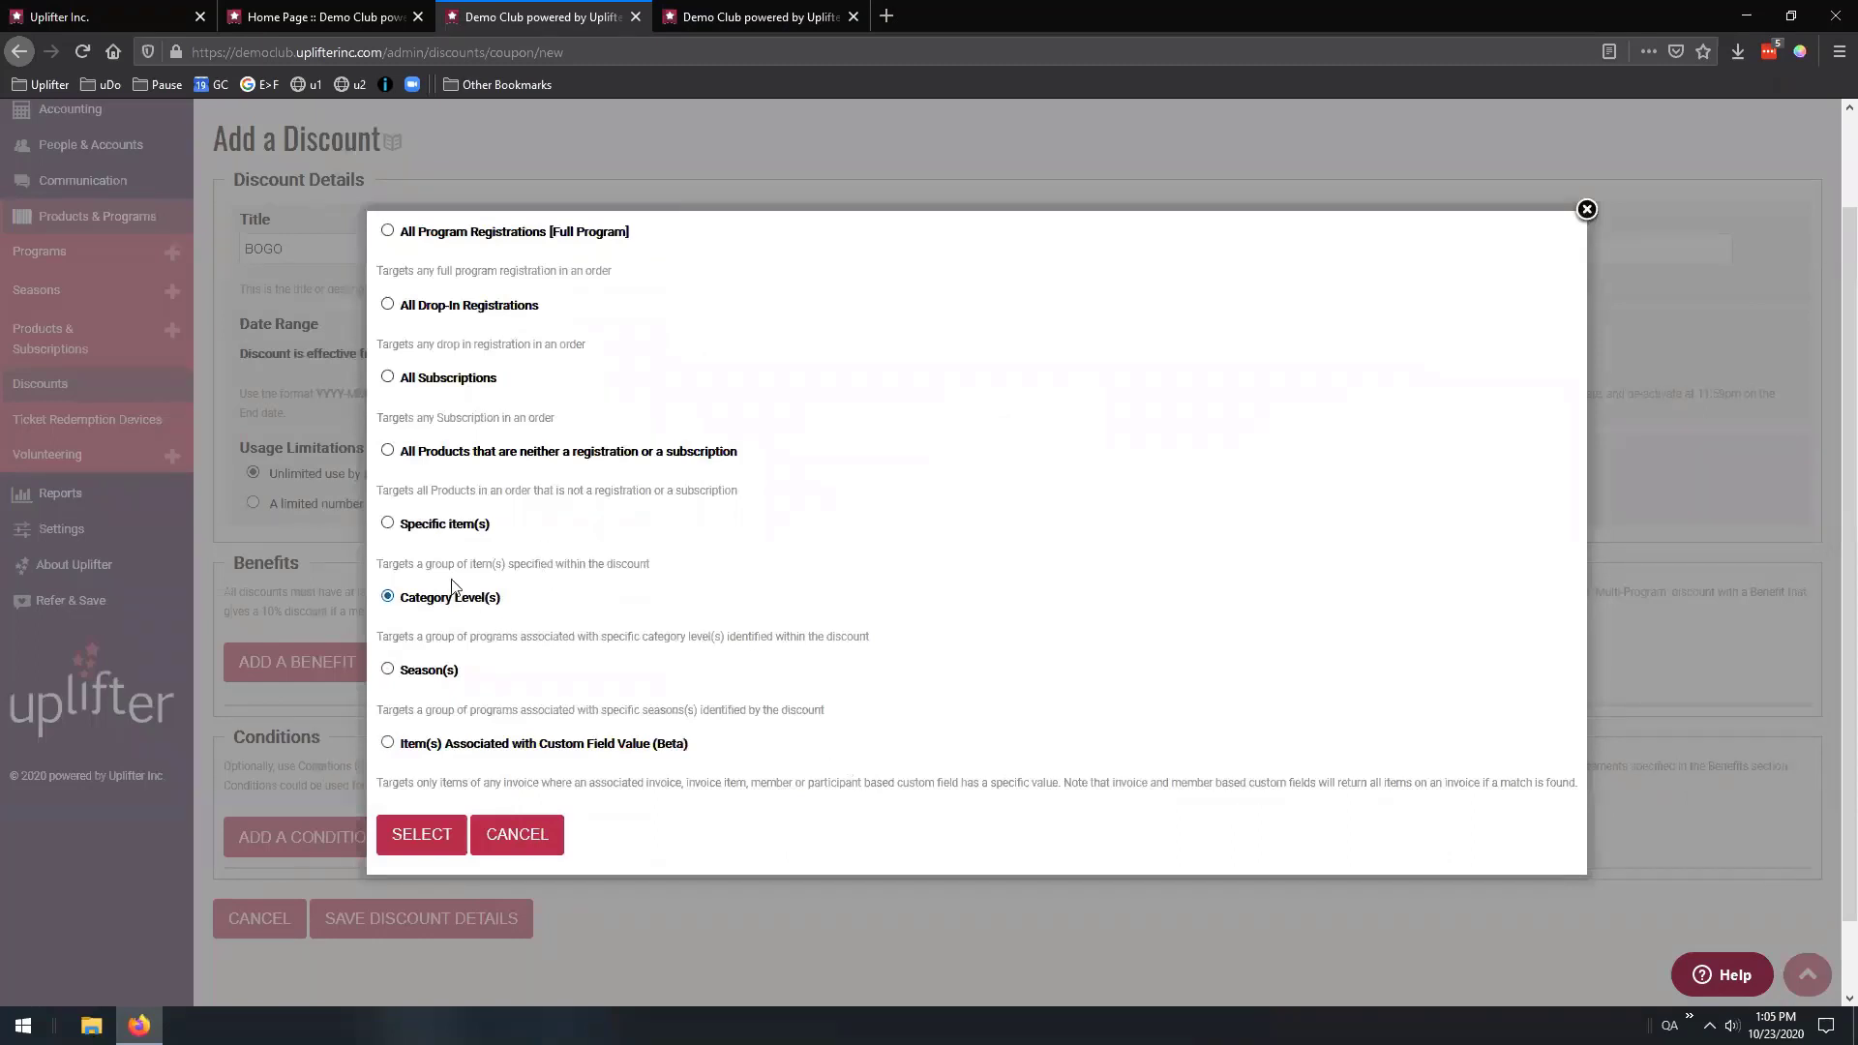
# Add the Basketball Thursdays, Tuesdays, Wednesdays and Mondays registrations as specific qualifying items of the benefit
pyautogui.click(425, 524)
pyautogui.click(418, 834)
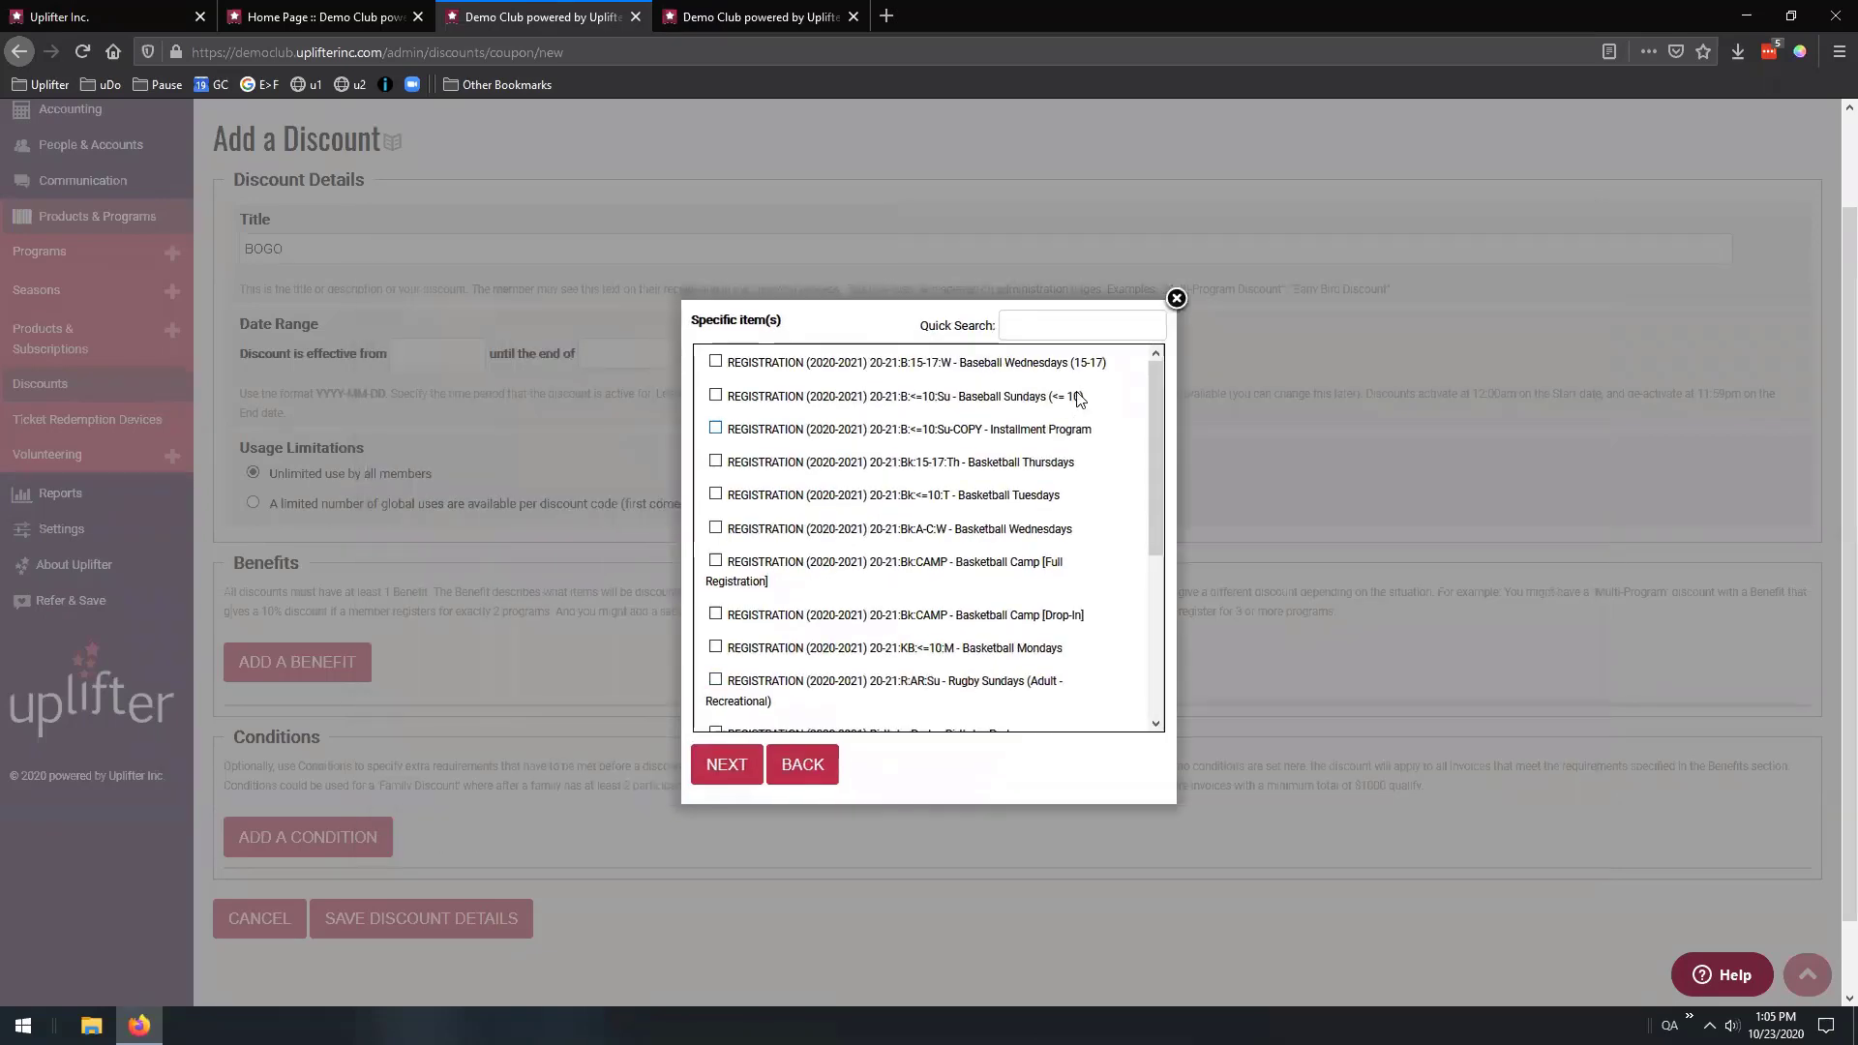
pyautogui.click(1072, 331)
pyautogui.write('bas')
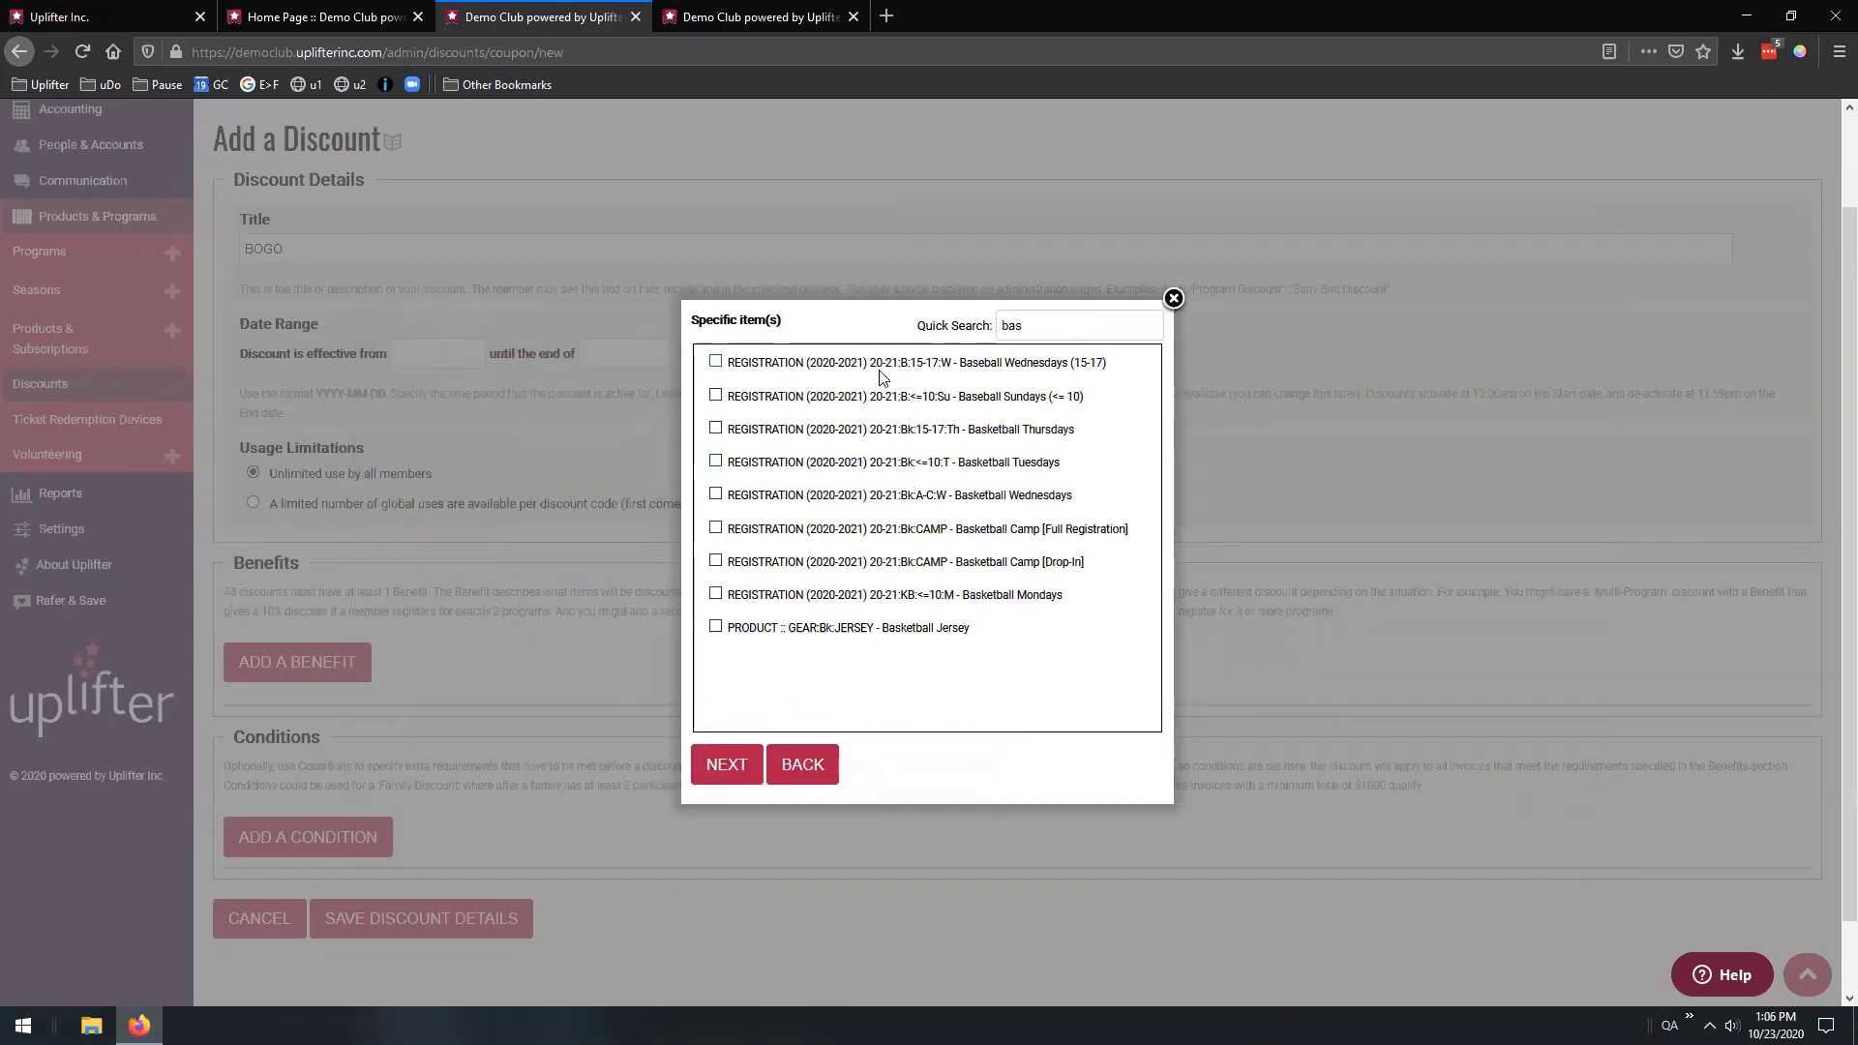
pyautogui.click(910, 432)
pyautogui.click(906, 469)
pyautogui.click(899, 504)
pyautogui.click(914, 602)
pyautogui.click(724, 769)
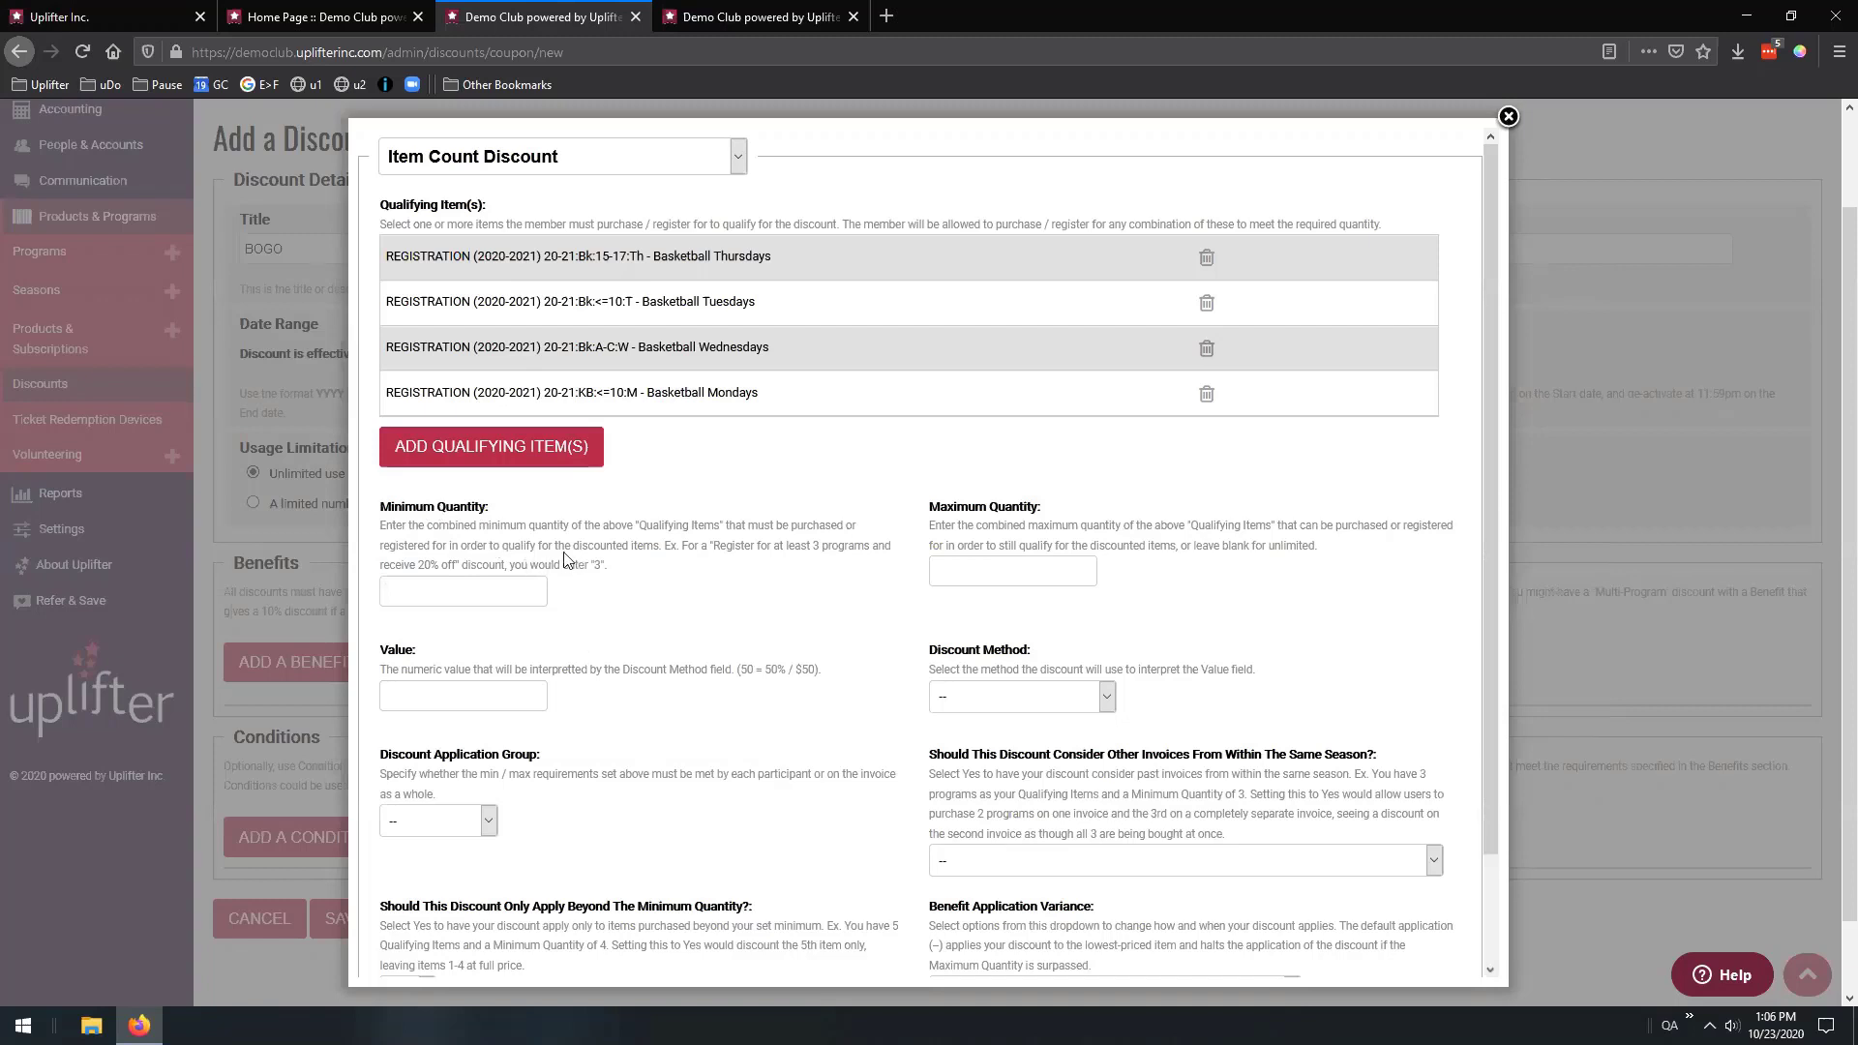
# Set the benefit's minimum quantity to 2 and its value to 50 with the Percent off discount method
pyautogui.write('2')
pyautogui.scroll(-1, 674, 549)
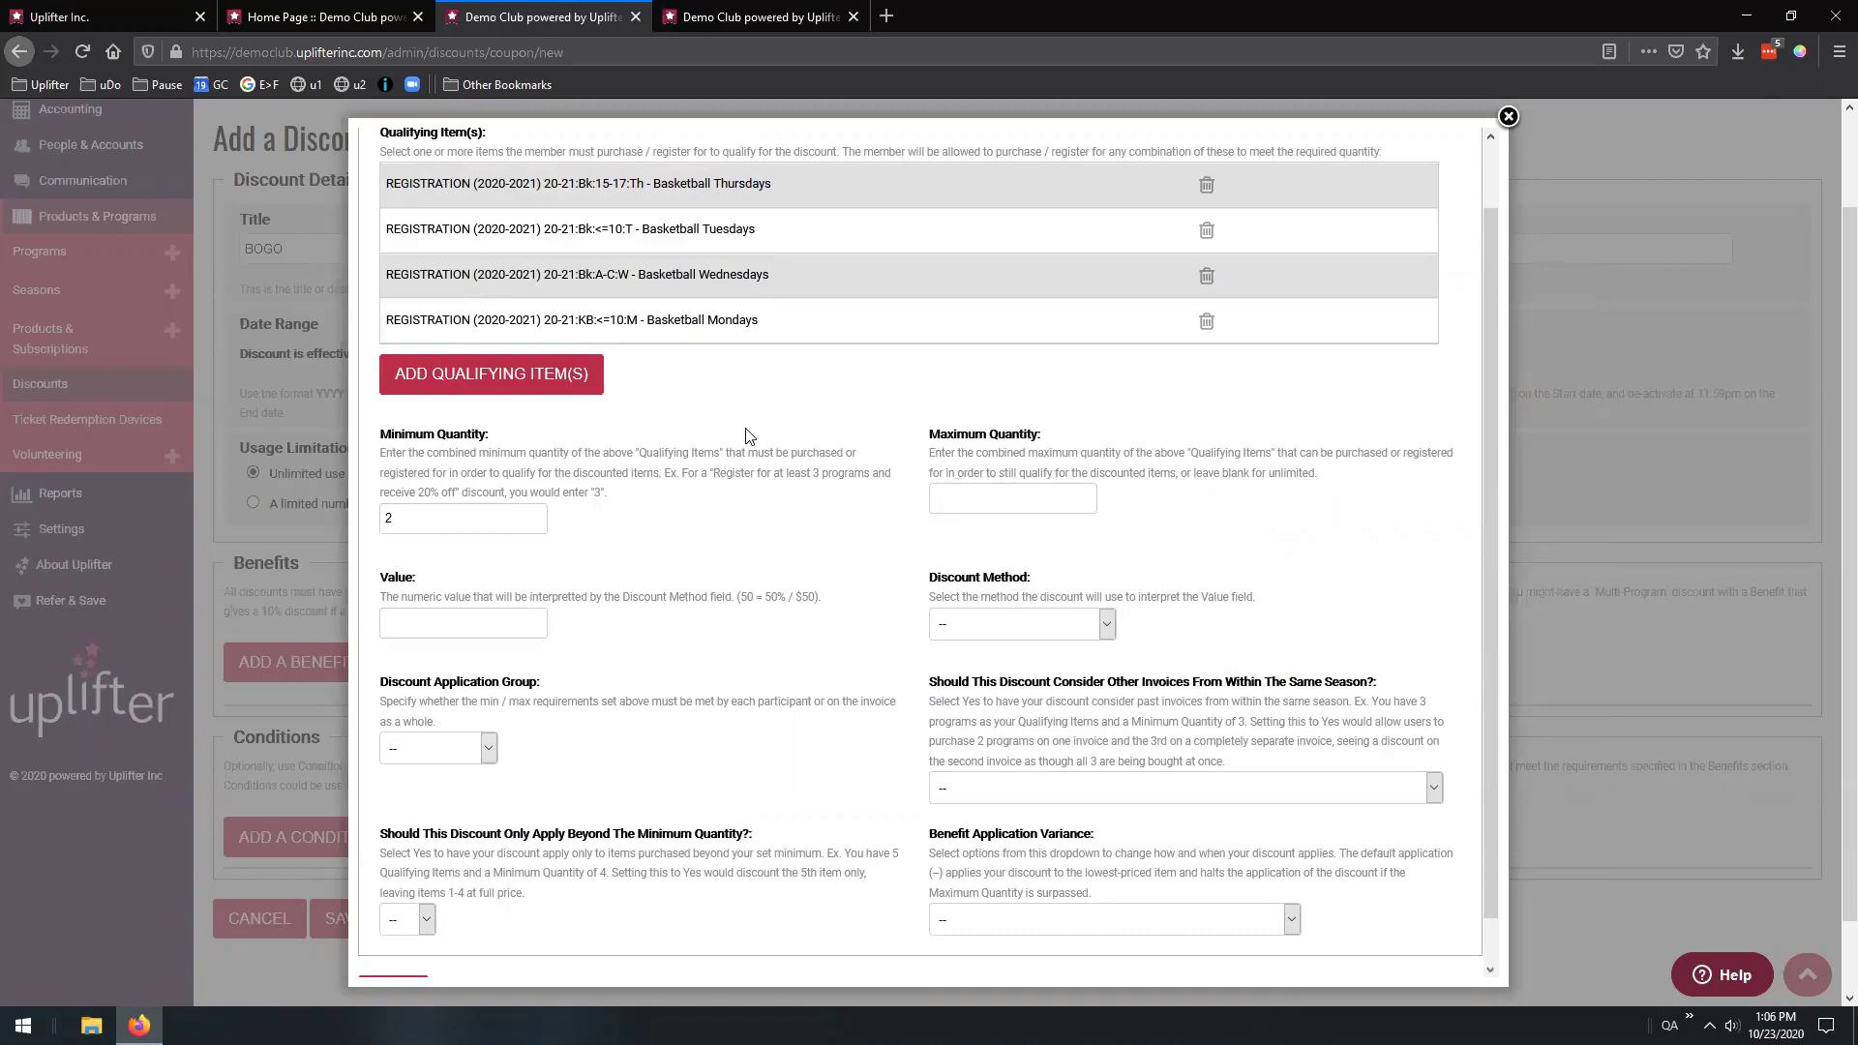
pyautogui.scroll(-1, 750, 435)
pyautogui.click(529, 579)
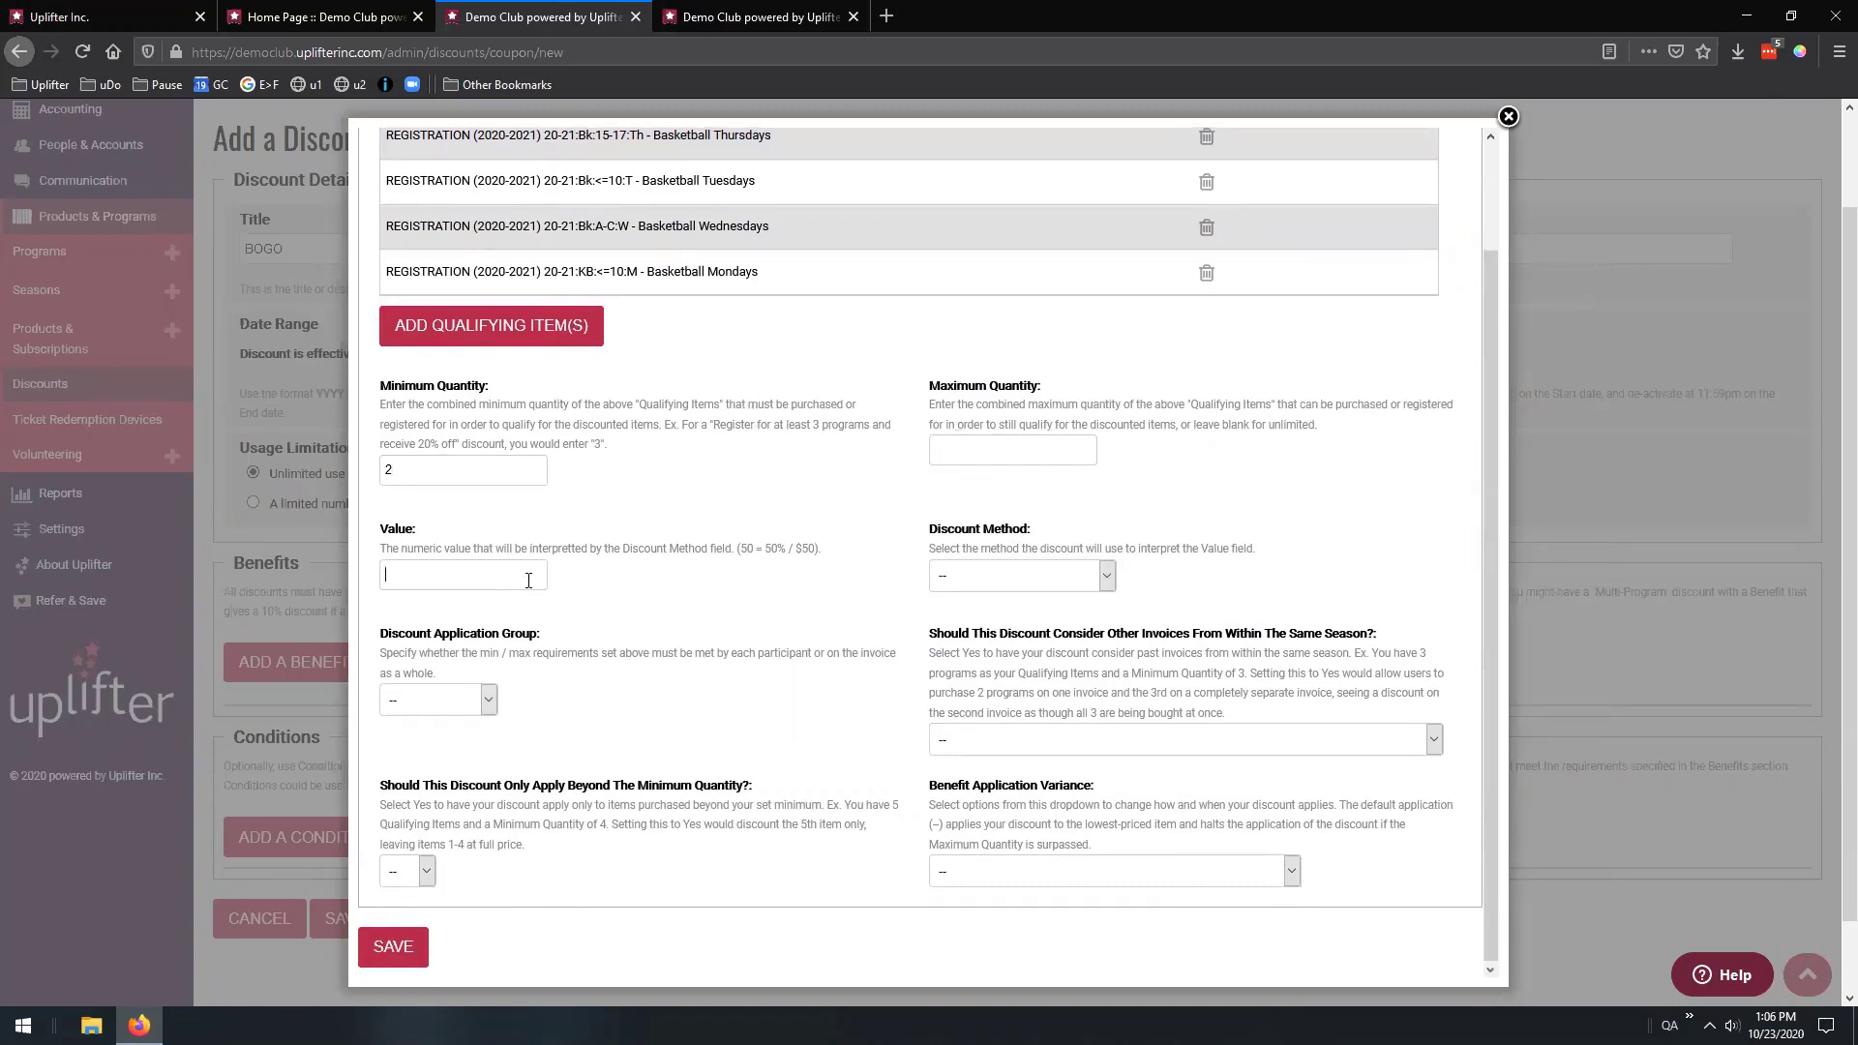
pyautogui.write('50')
pyautogui.click(1006, 578)
pyautogui.click(987, 628)
pyautogui.moveTo(403, 470); pyautogui.dragTo(350, 464)
pyautogui.click(717, 501)
# Apply the discount per participant and make it consider other same-season invoices, showing any discount as individual line items
pyautogui.click(445, 701)
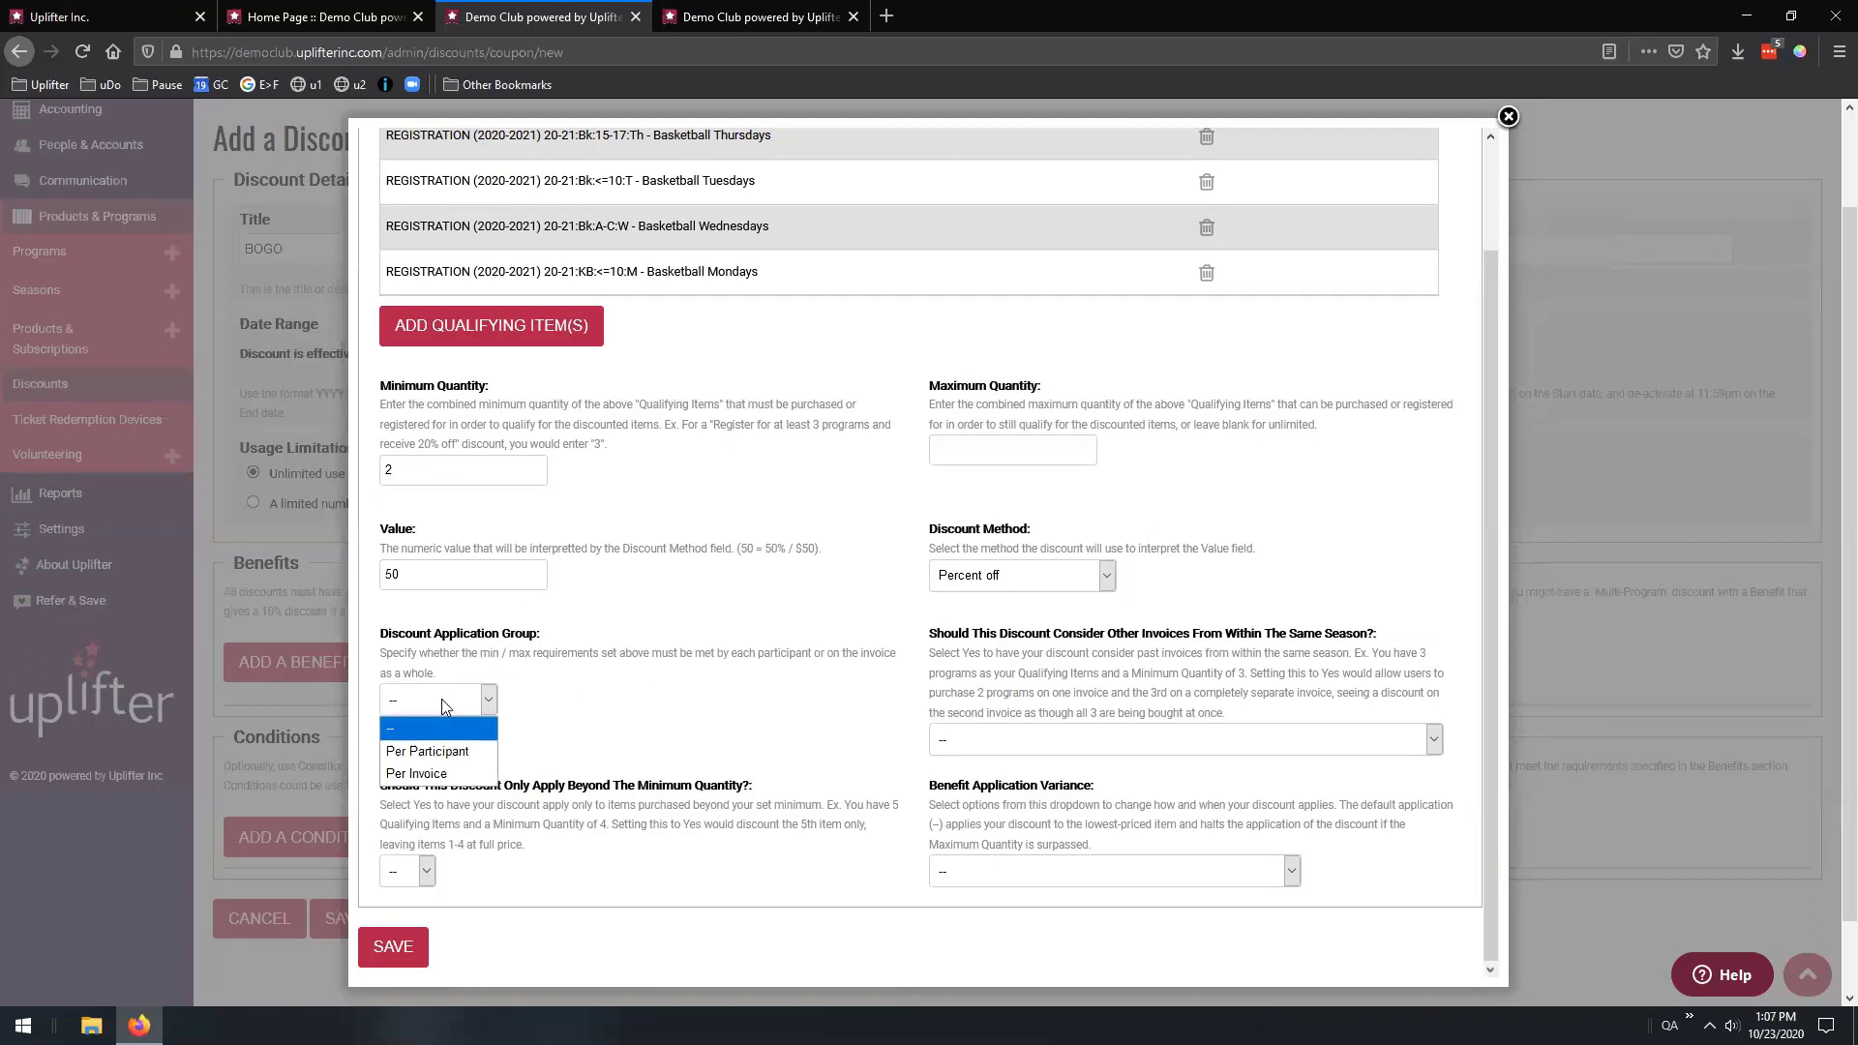
pyautogui.click(448, 760)
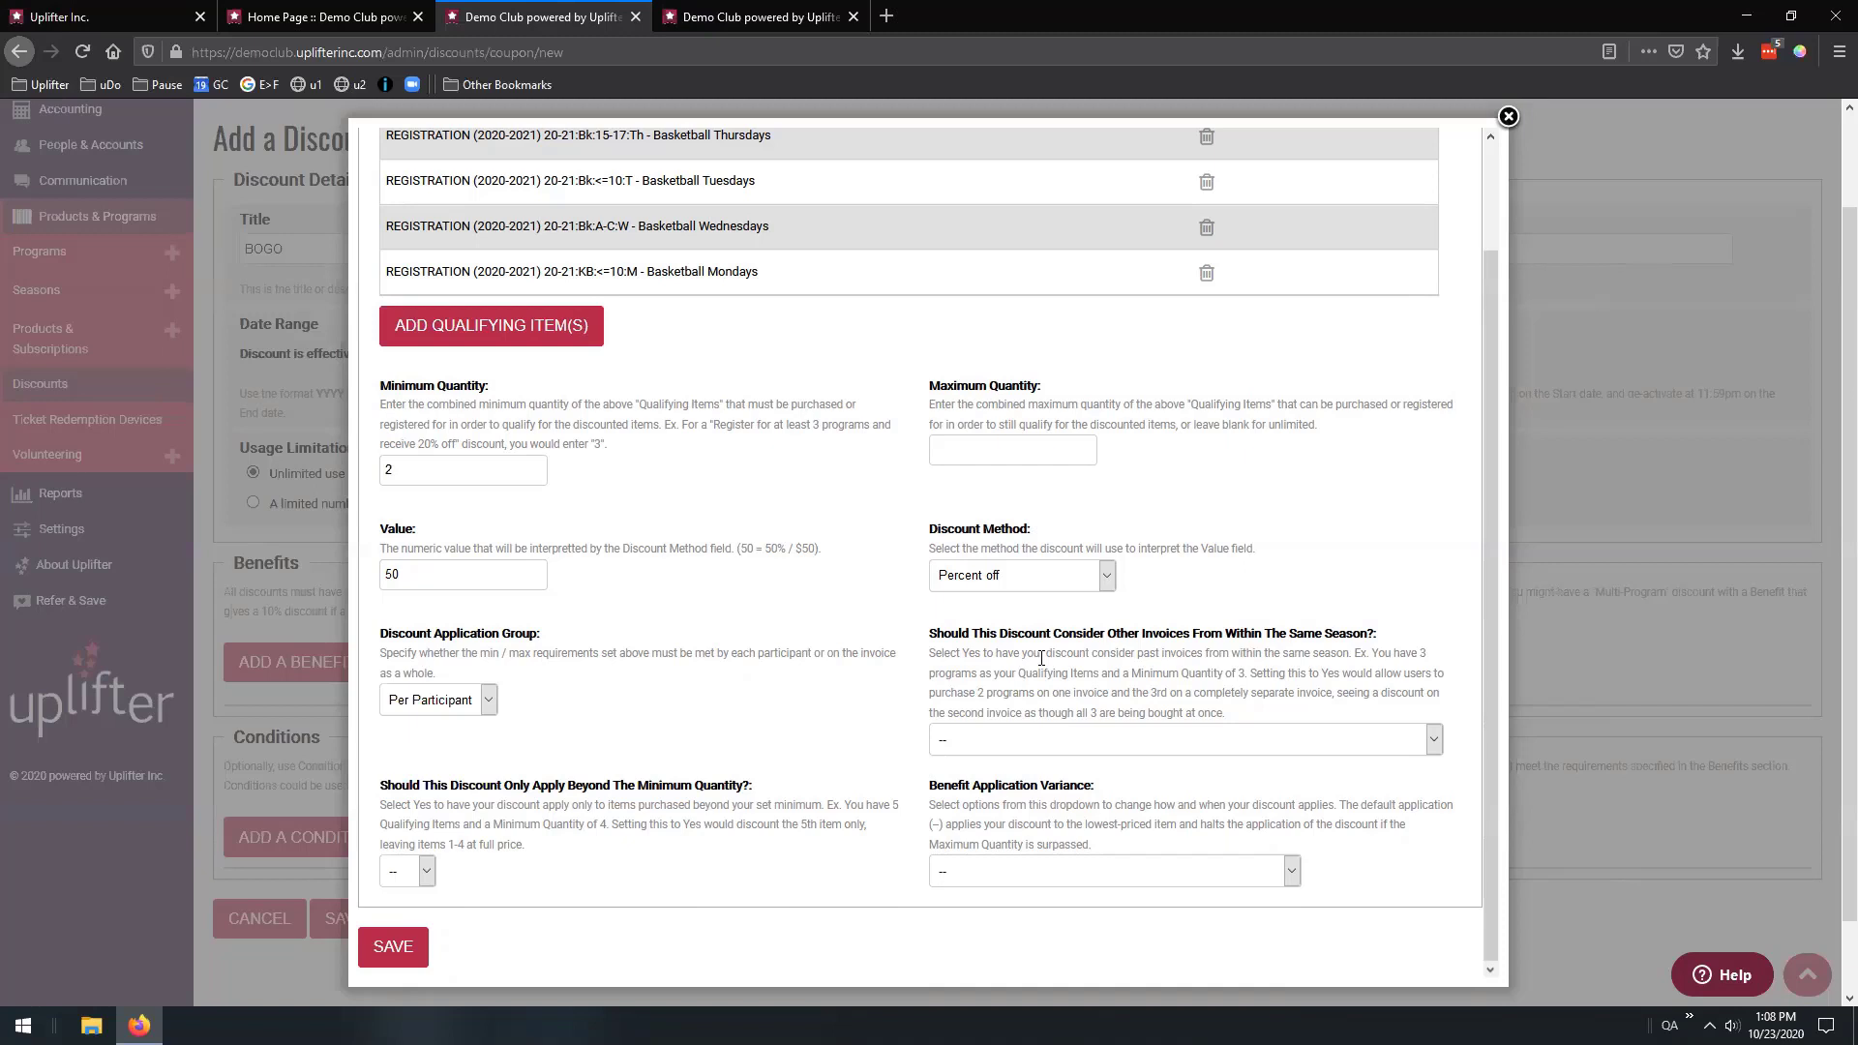
pyautogui.click(1107, 738)
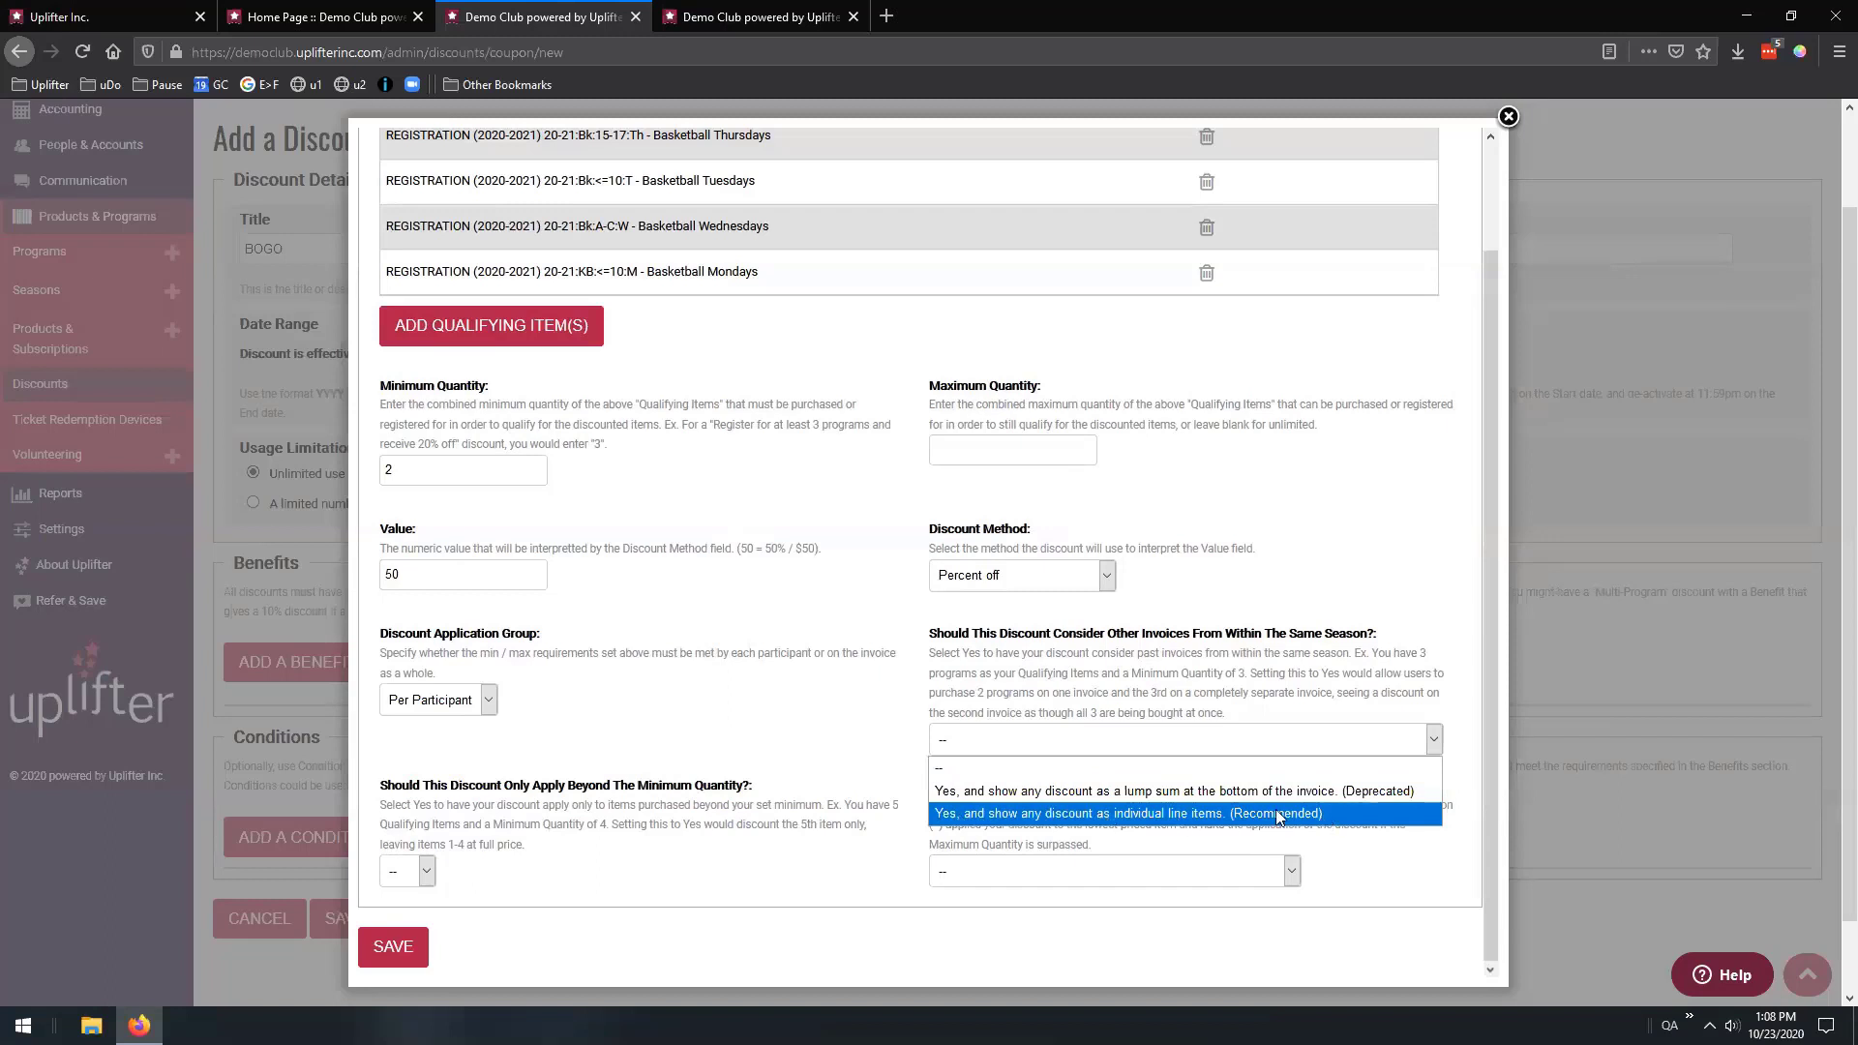
pyautogui.click(1226, 817)
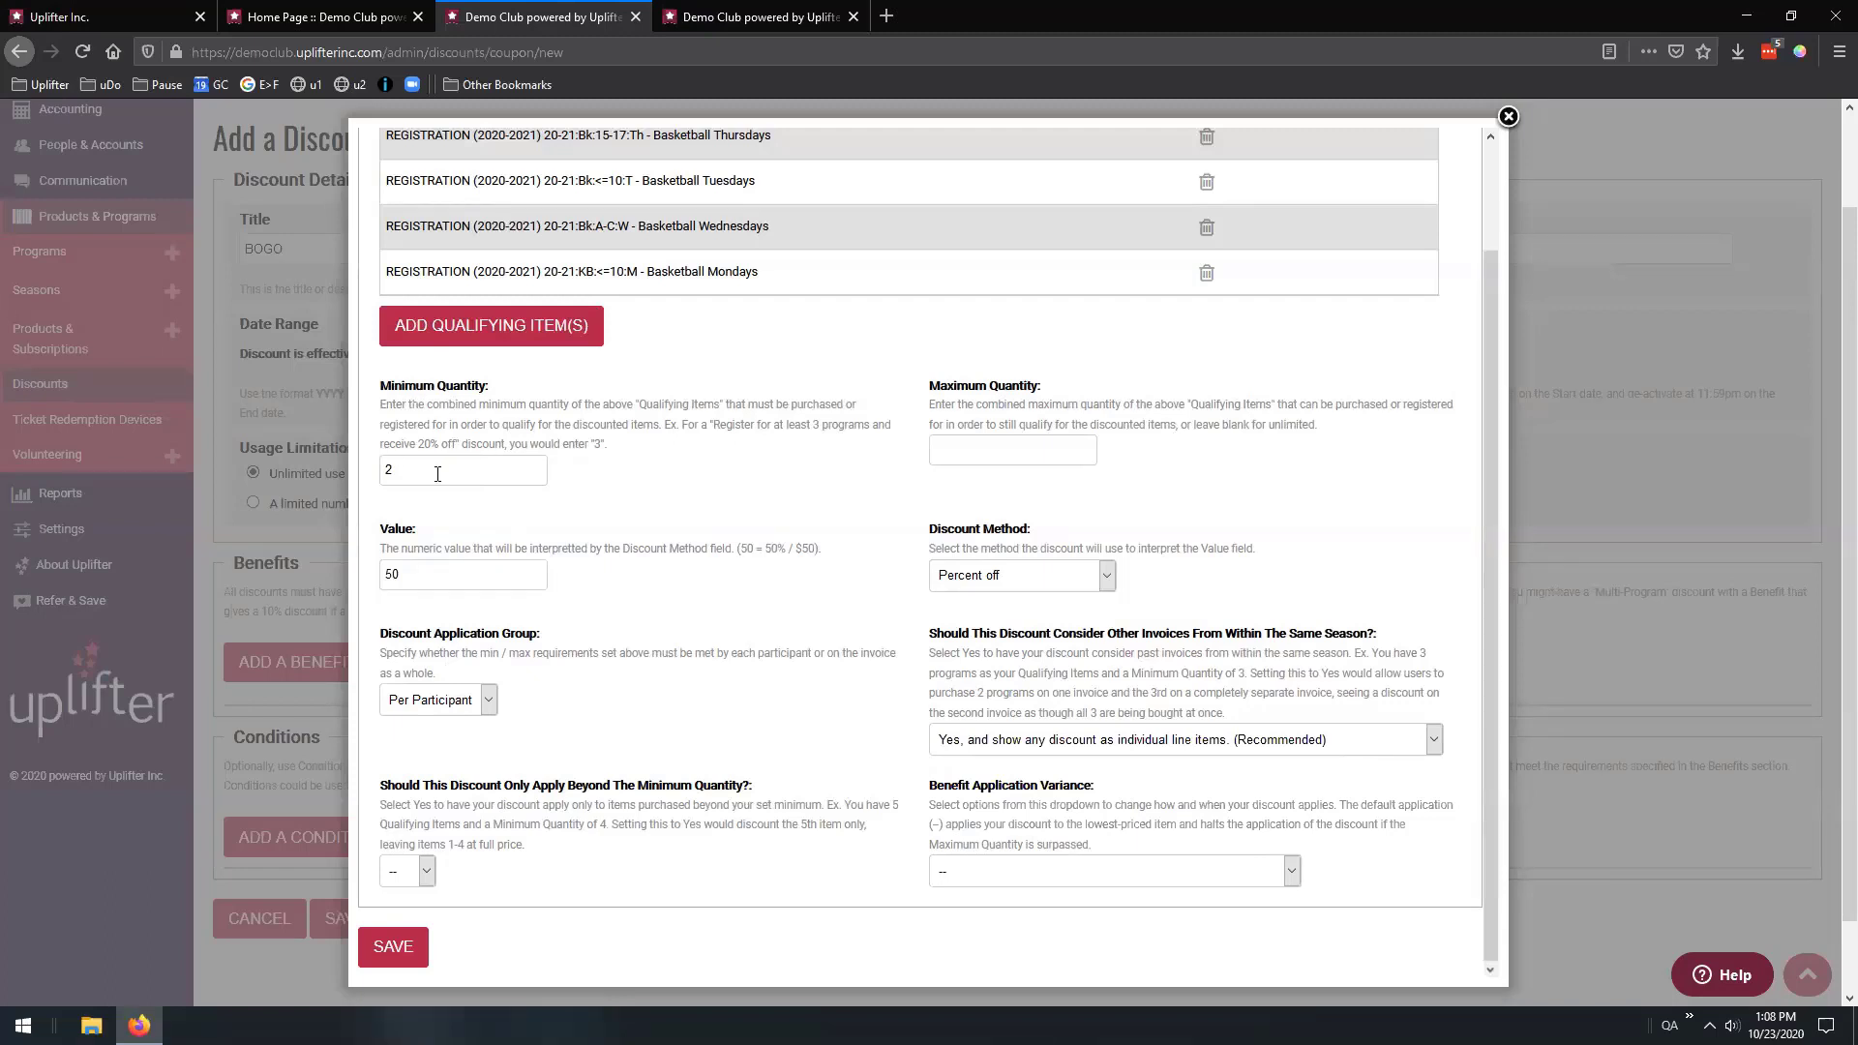
pyautogui.doubleClick(392, 574)
# Make the discount apply only beyond the minimum quantity and check that setting against the minimum quantity and value
pyautogui.click(416, 869)
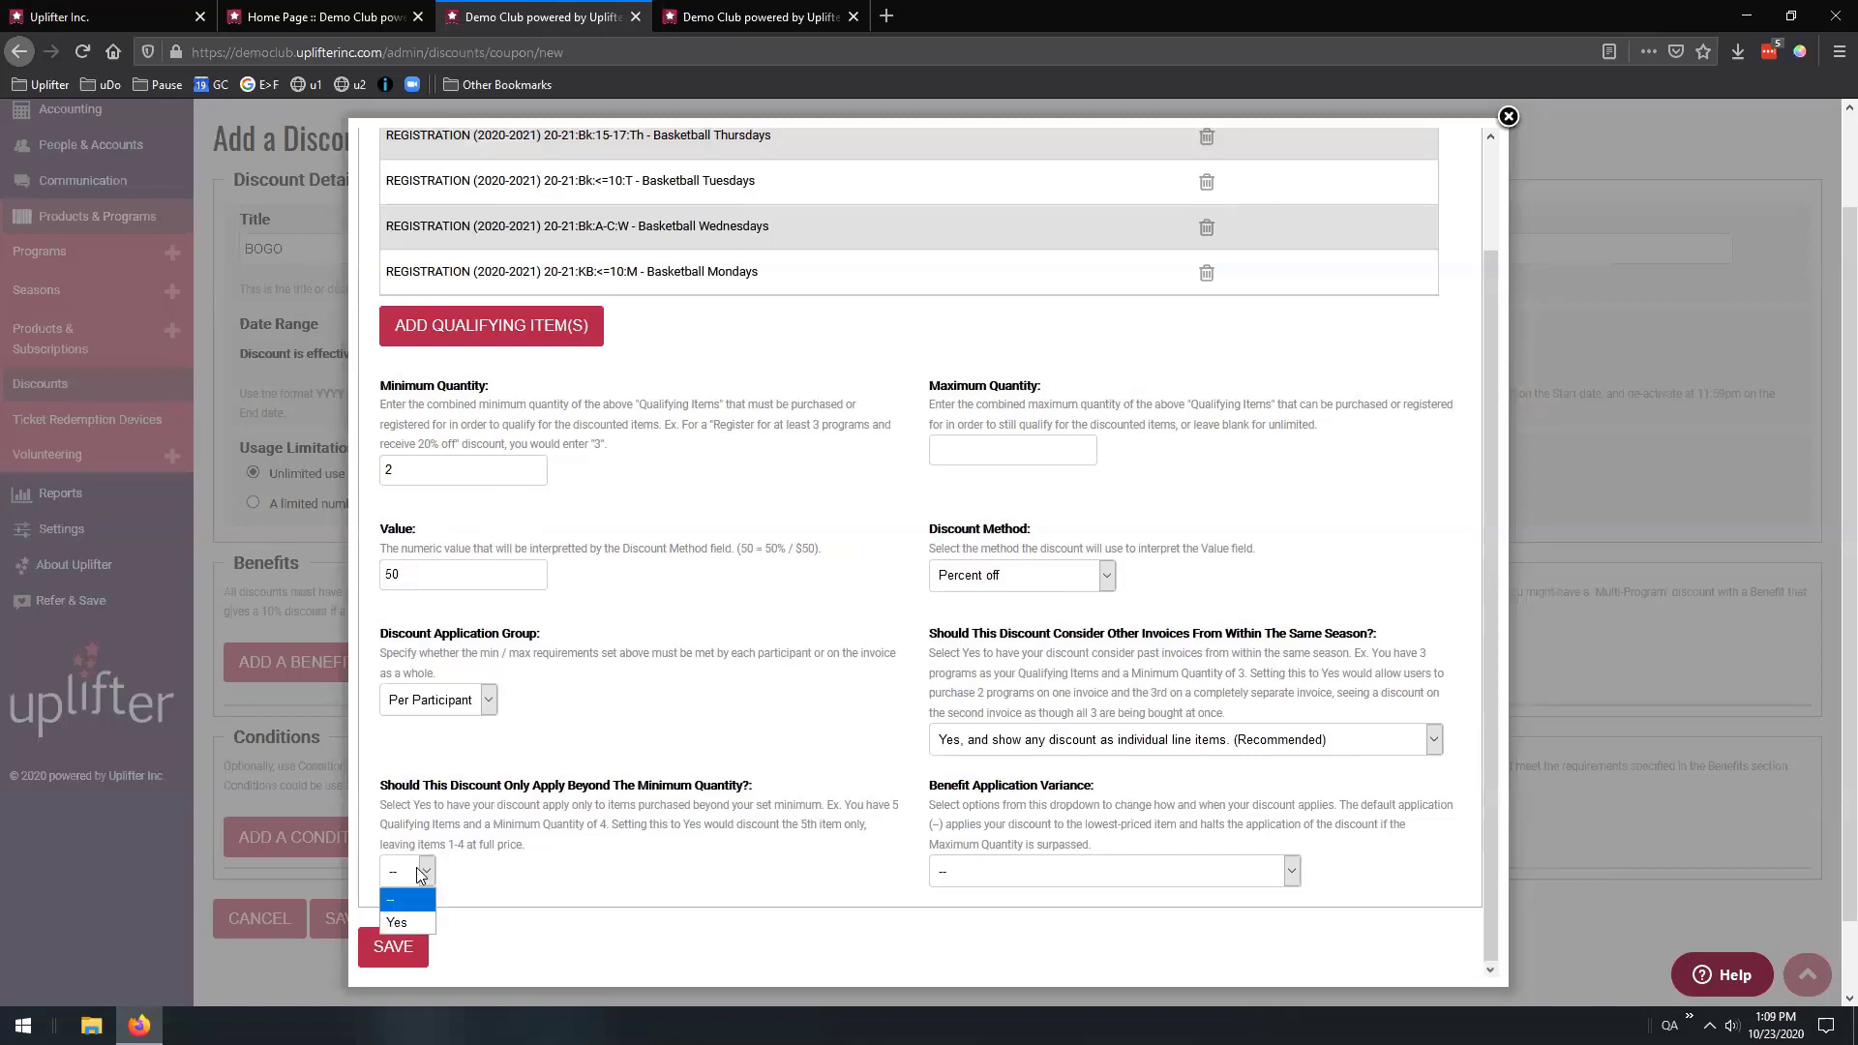
pyautogui.click(412, 923)
pyautogui.click(392, 469)
pyautogui.doubleClick(389, 469)
pyautogui.click(767, 694)
pyautogui.doubleClick(391, 575)
pyautogui.click(727, 724)
# Set the maximum quantity to 3 and the Benefit Application Variance to apply the benefit even after the maximum count has been exceeded
pyautogui.click(999, 874)
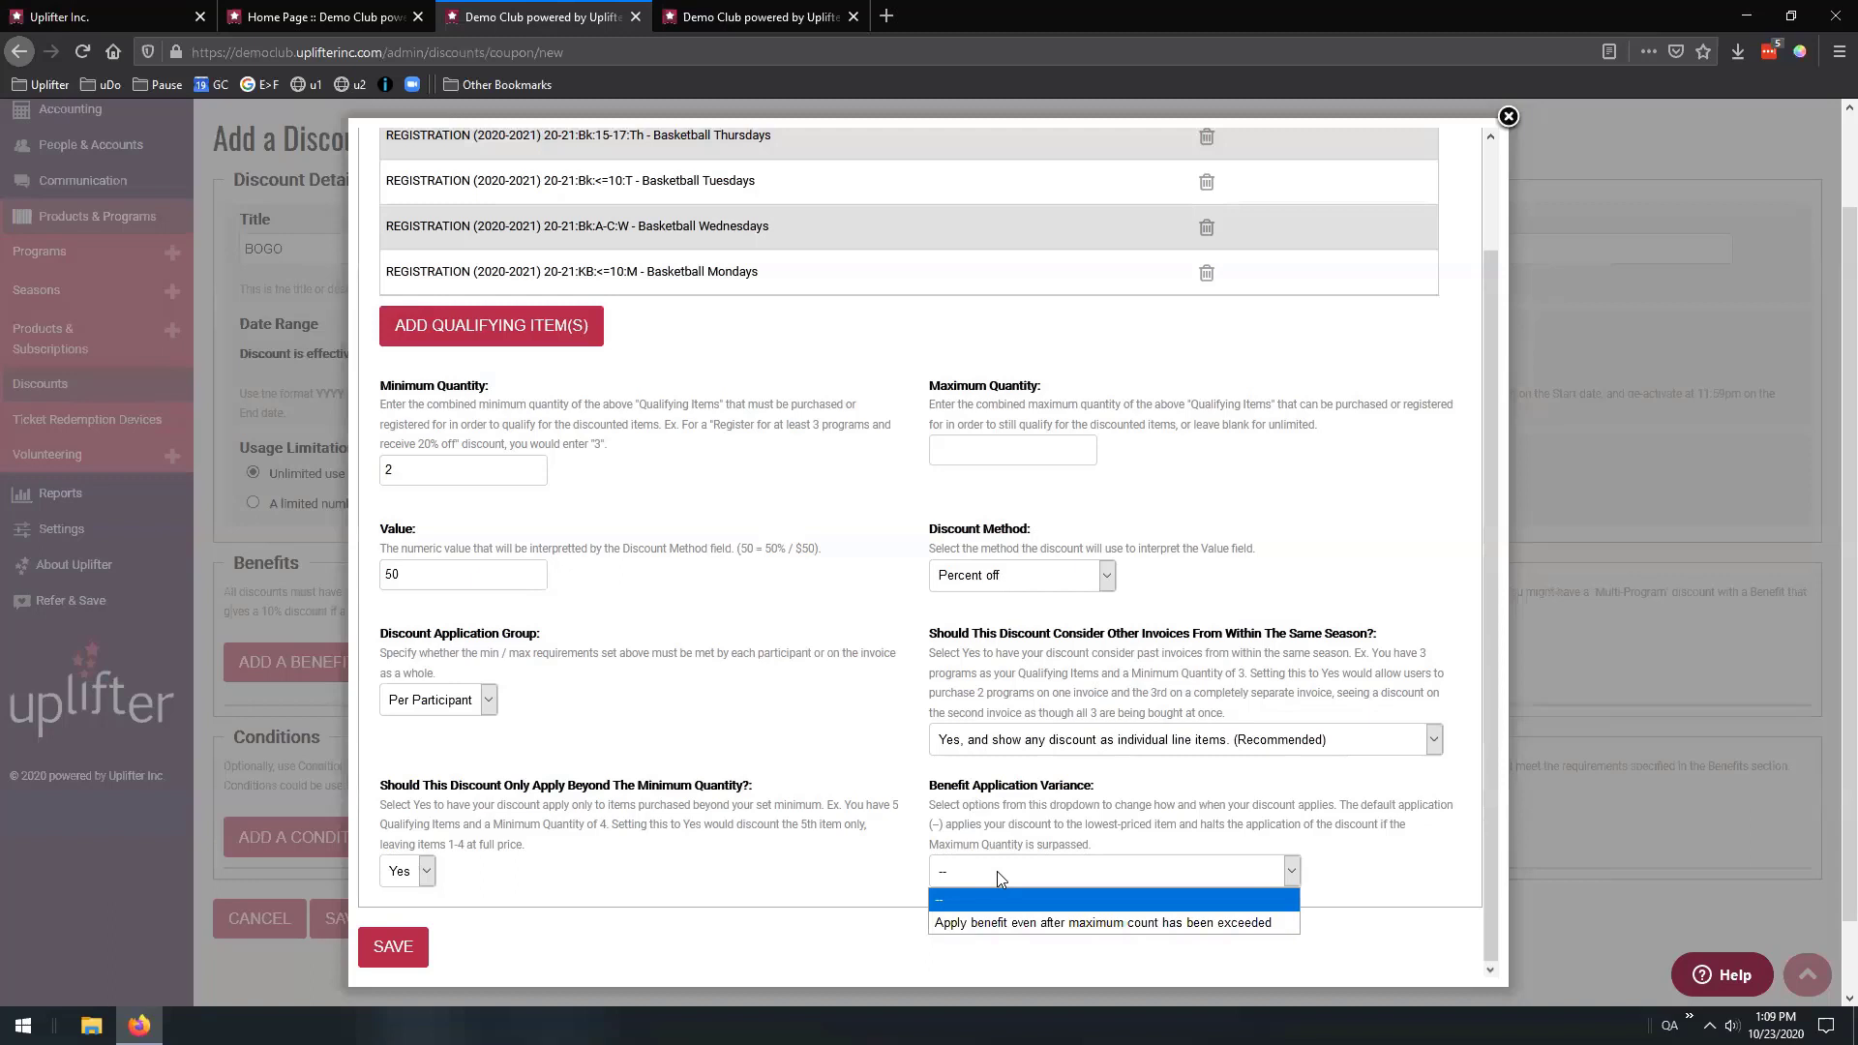
pyautogui.click(999, 874)
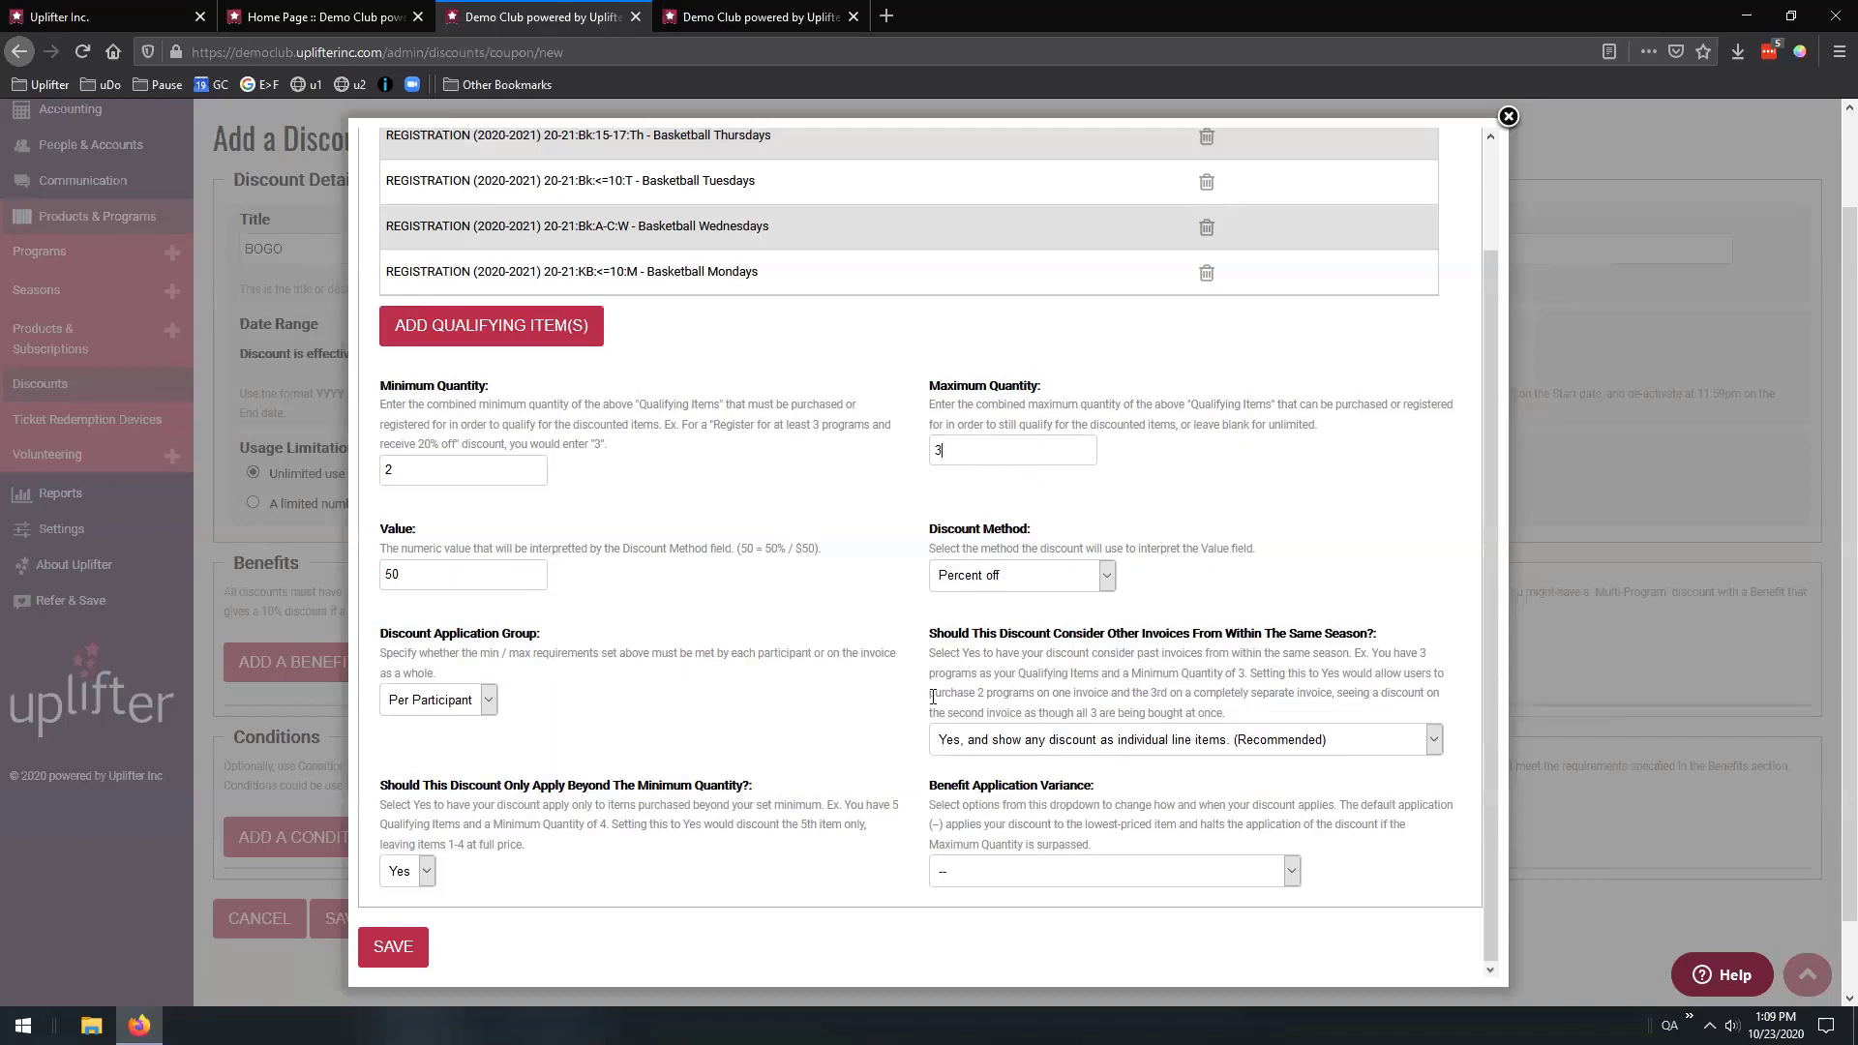
pyautogui.click(1018, 871)
pyautogui.click(1020, 841)
pyautogui.click(1138, 885)
pyautogui.click(1094, 918)
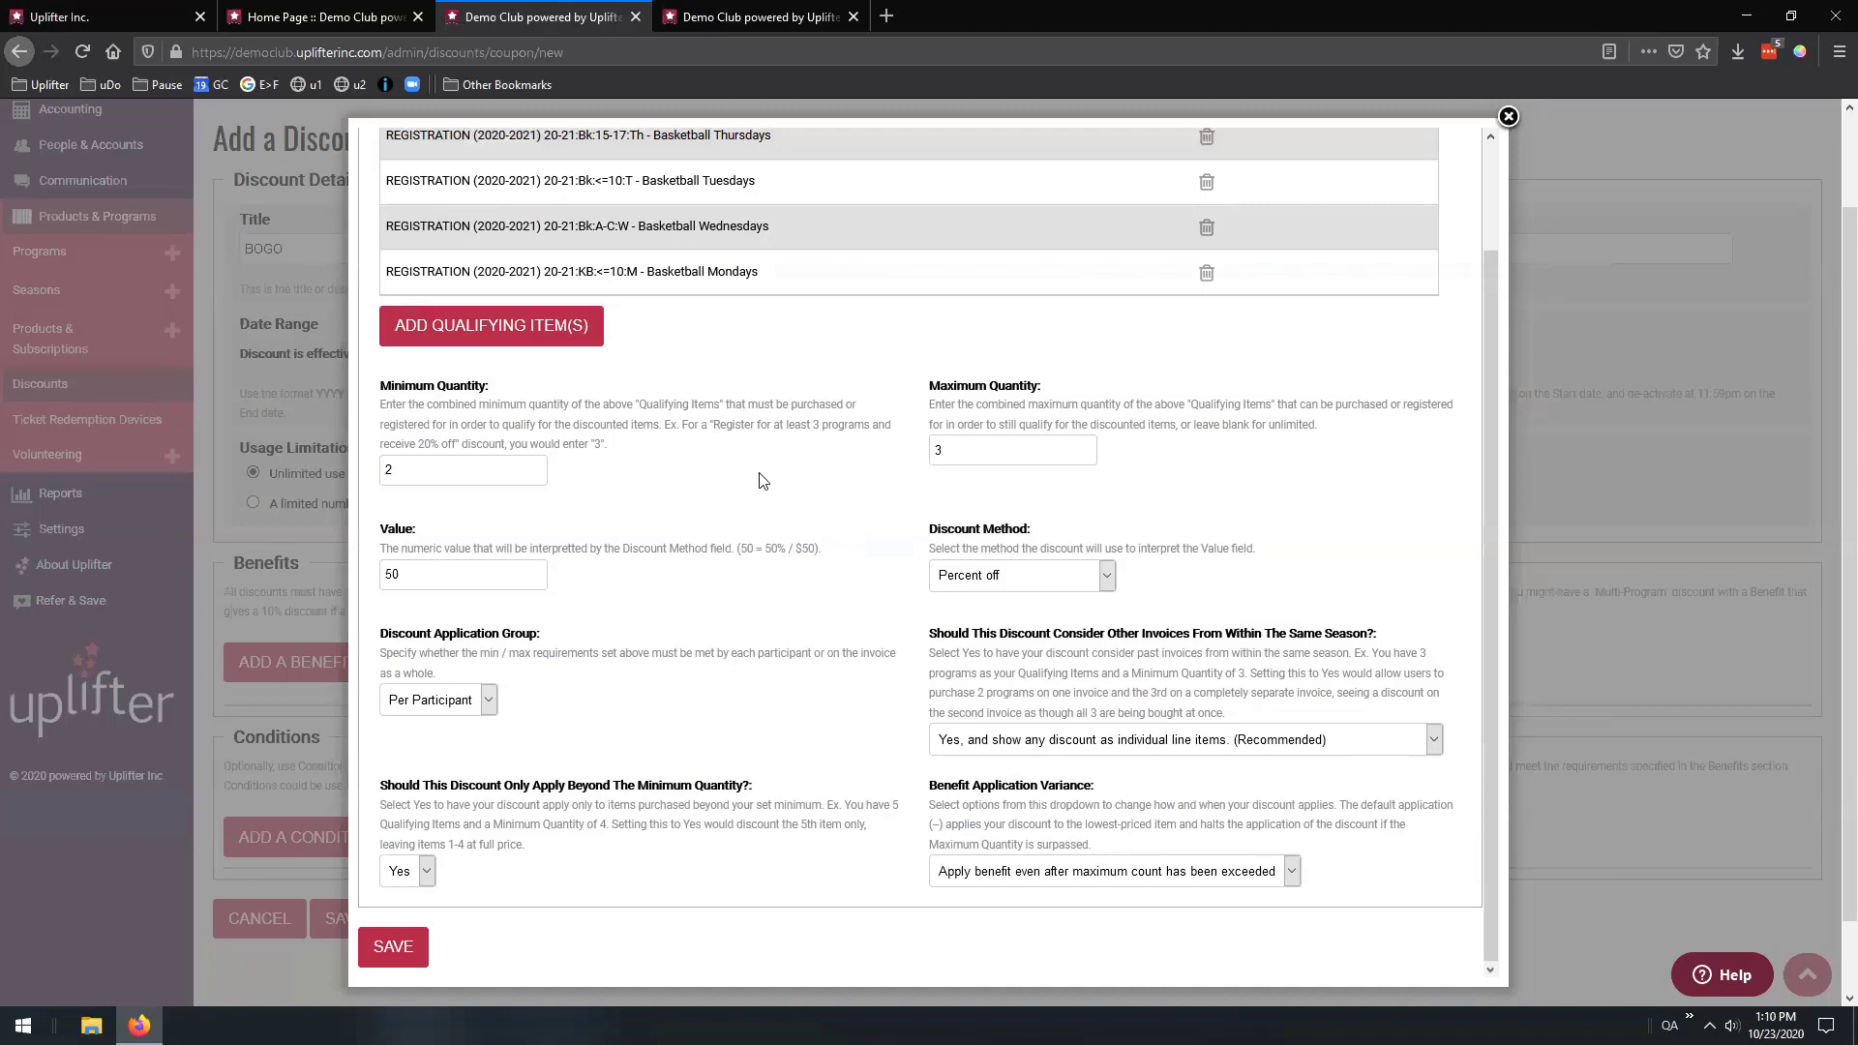
# Clear the maximum quantity and return the Benefit Application Variance to its default option
pyautogui.doubleClick(948, 450)
pyautogui.click(1062, 876)
pyautogui.click(1062, 897)
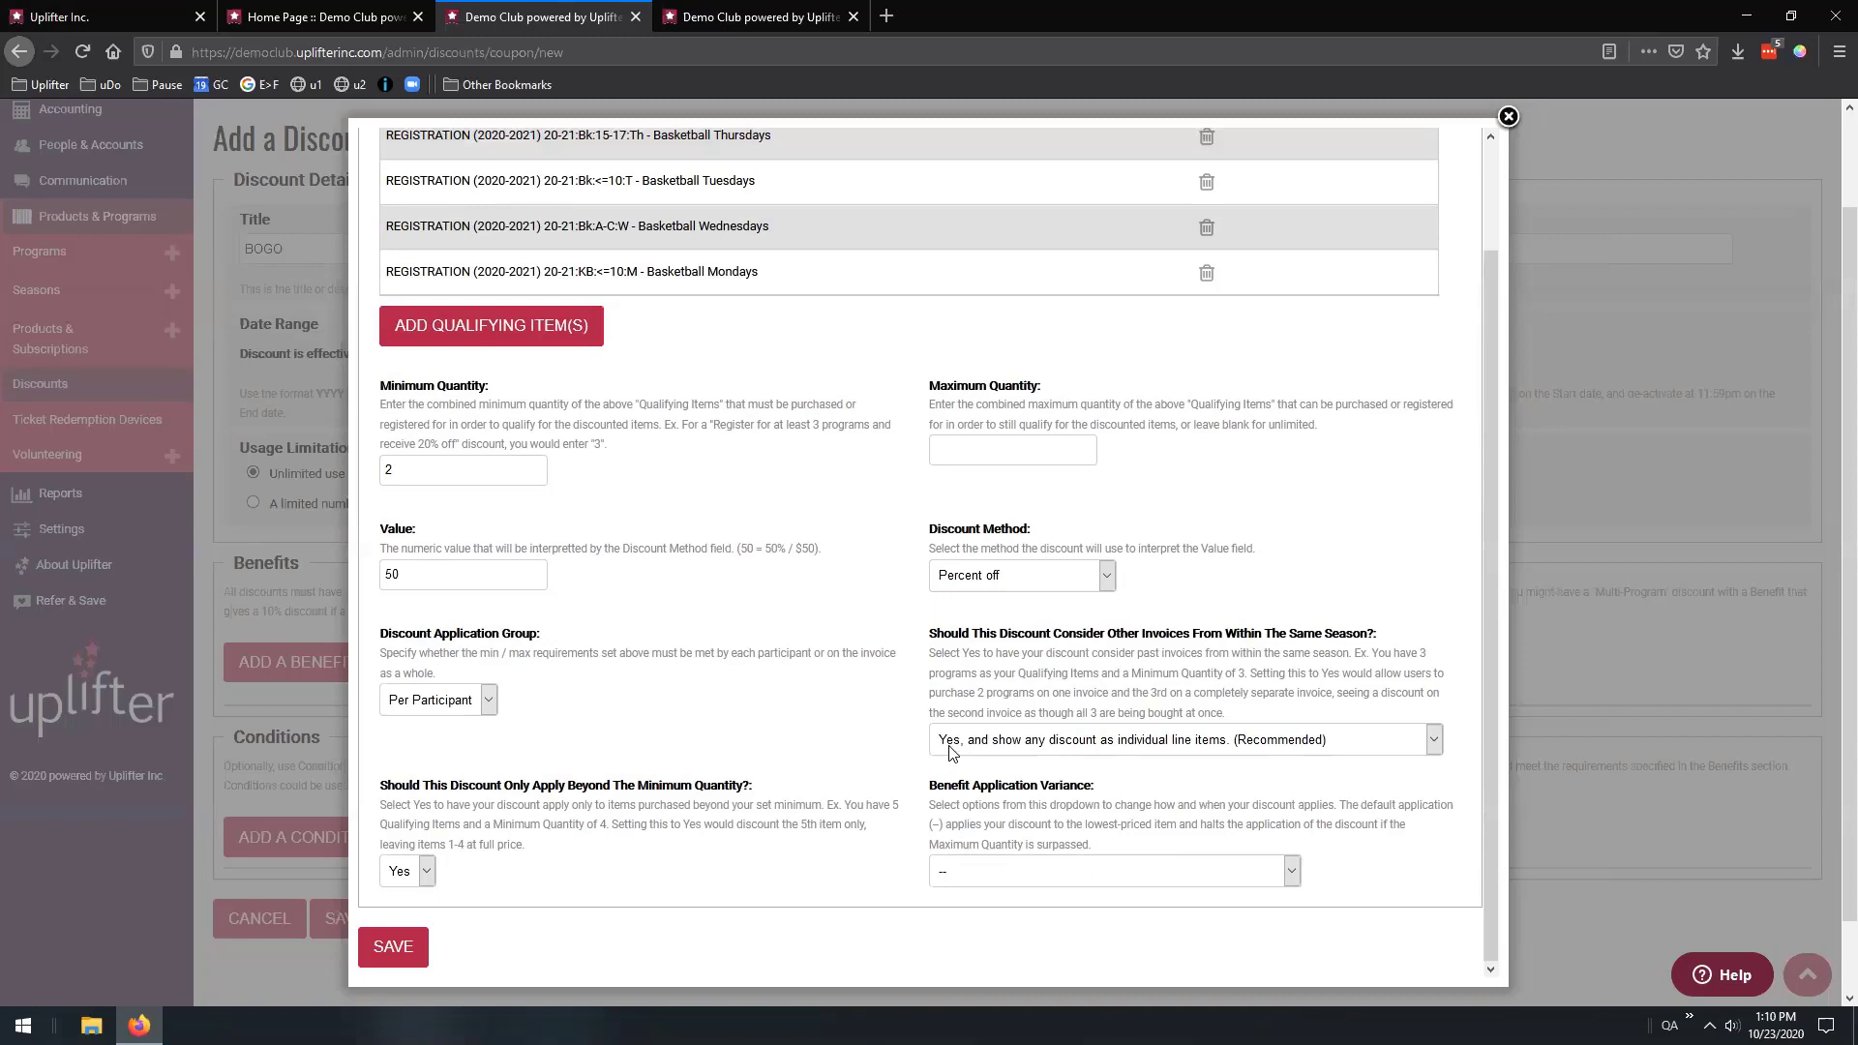
# Set the minimum quantity to 4 and remove the restriction to items beyond the minimum quantity
pyautogui.doubleClick(393, 468)
pyautogui.write('4')
pyautogui.click(425, 871)
pyautogui.click(396, 894)
pyautogui.moveTo(381, 785); pyautogui.dragTo(639, 785)
pyautogui.click(578, 823)
# Return the minimum quantity to 2 and restrict the discount to items beyond the minimum again
pyautogui.doubleClick(439, 476)
pyautogui.write('2')
pyautogui.click(408, 872)
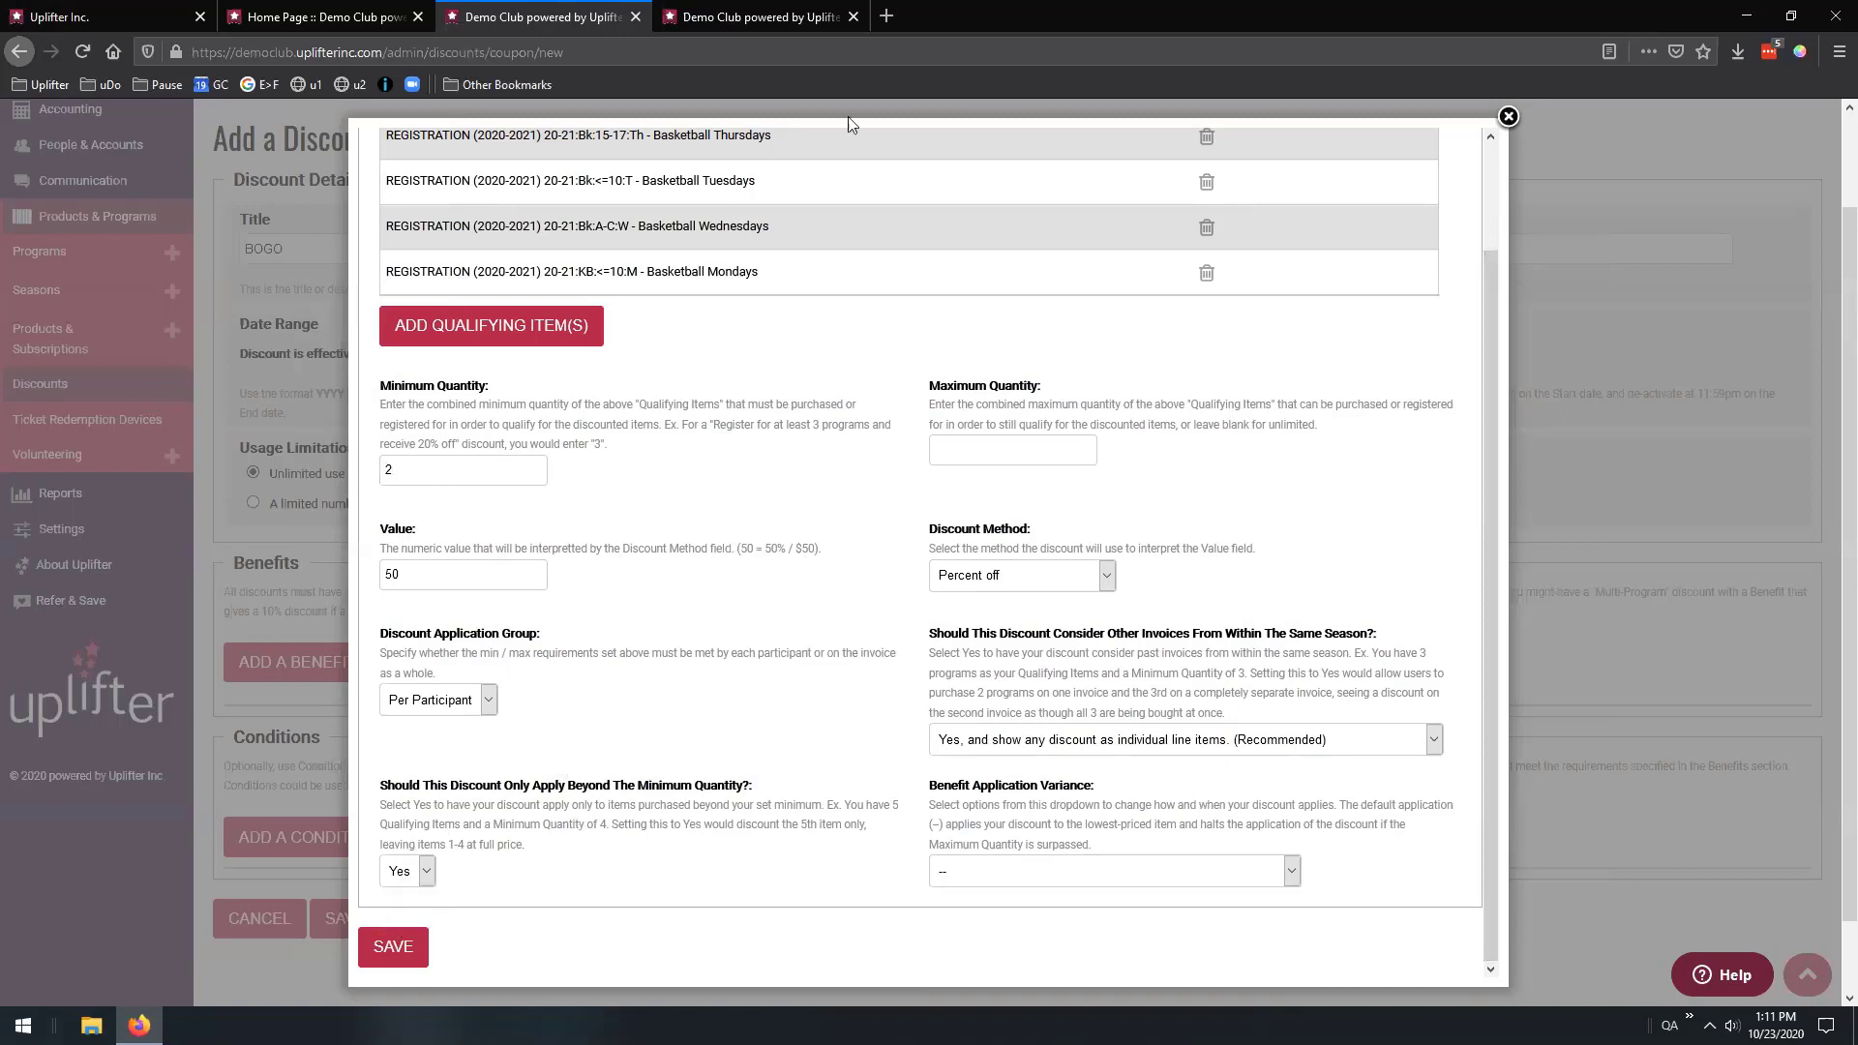
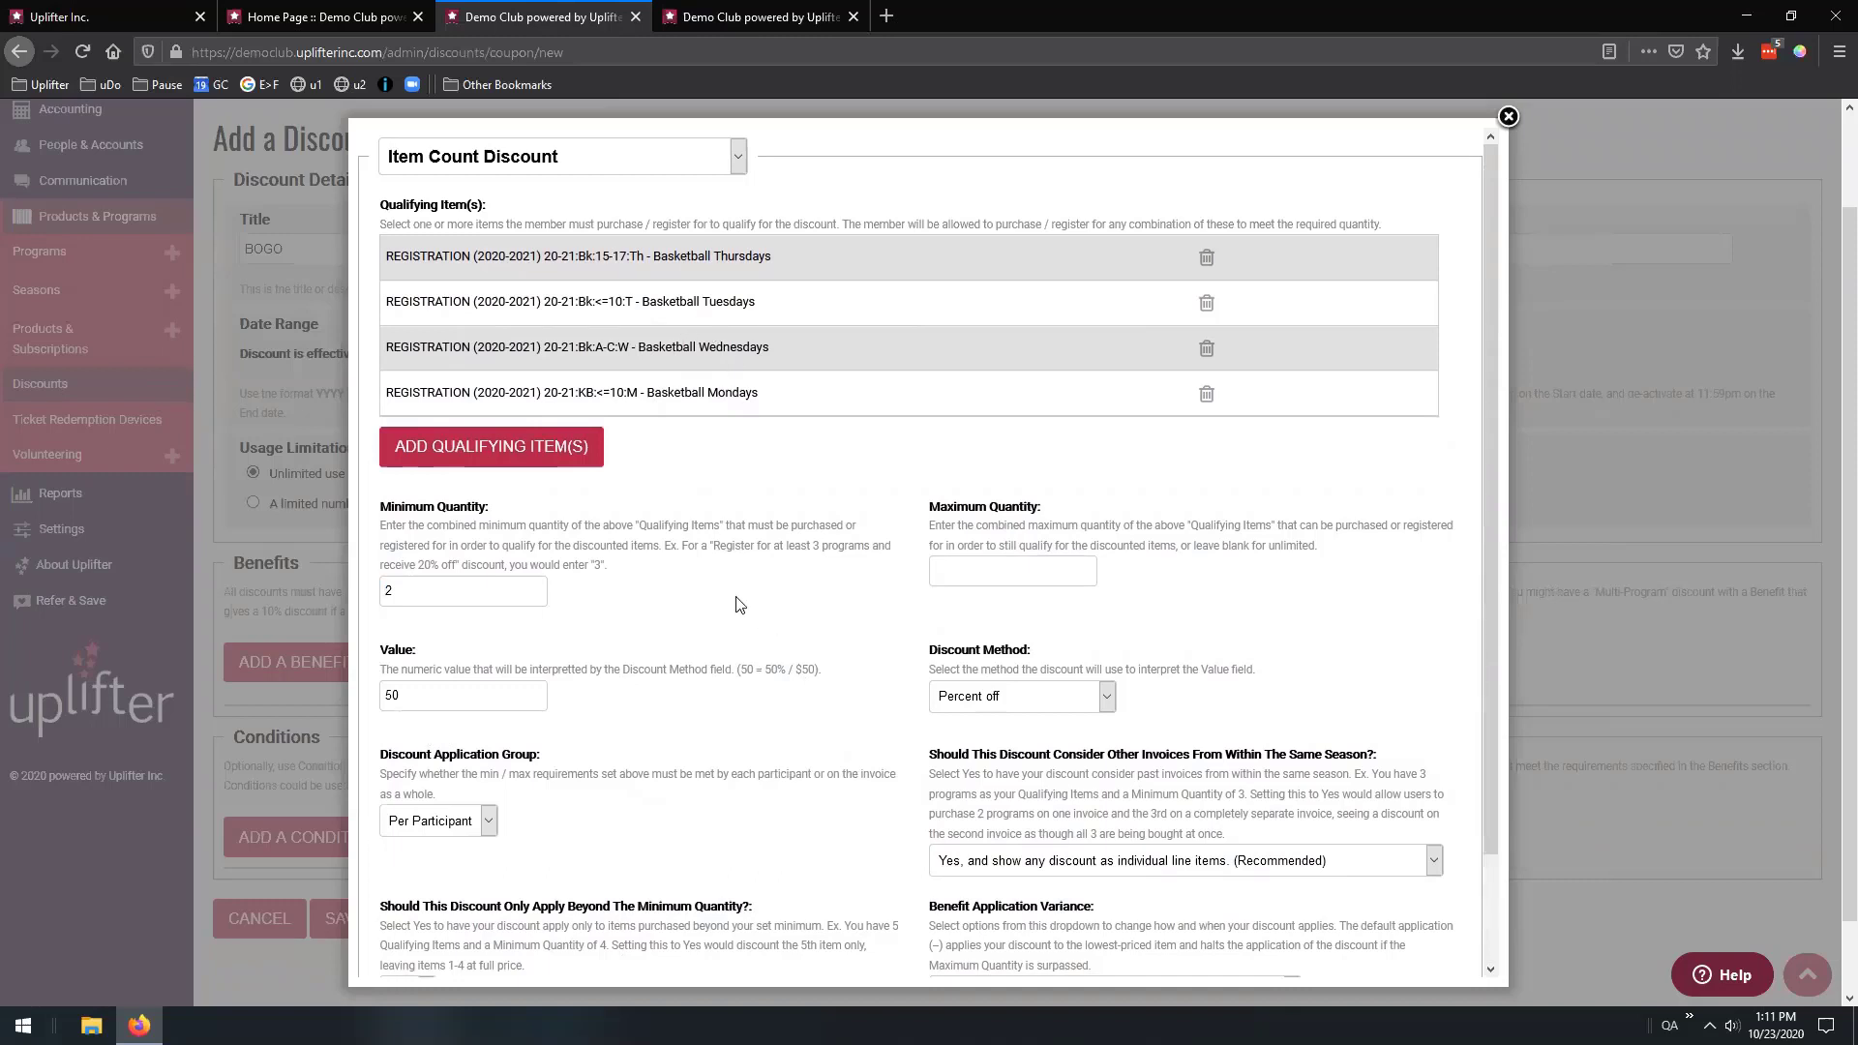
# Set the value of the Item Count Discount benefit to 10 percent off
pyautogui.scroll(-1, 852, 530)
pyautogui.scroll(-1, 852, 530)
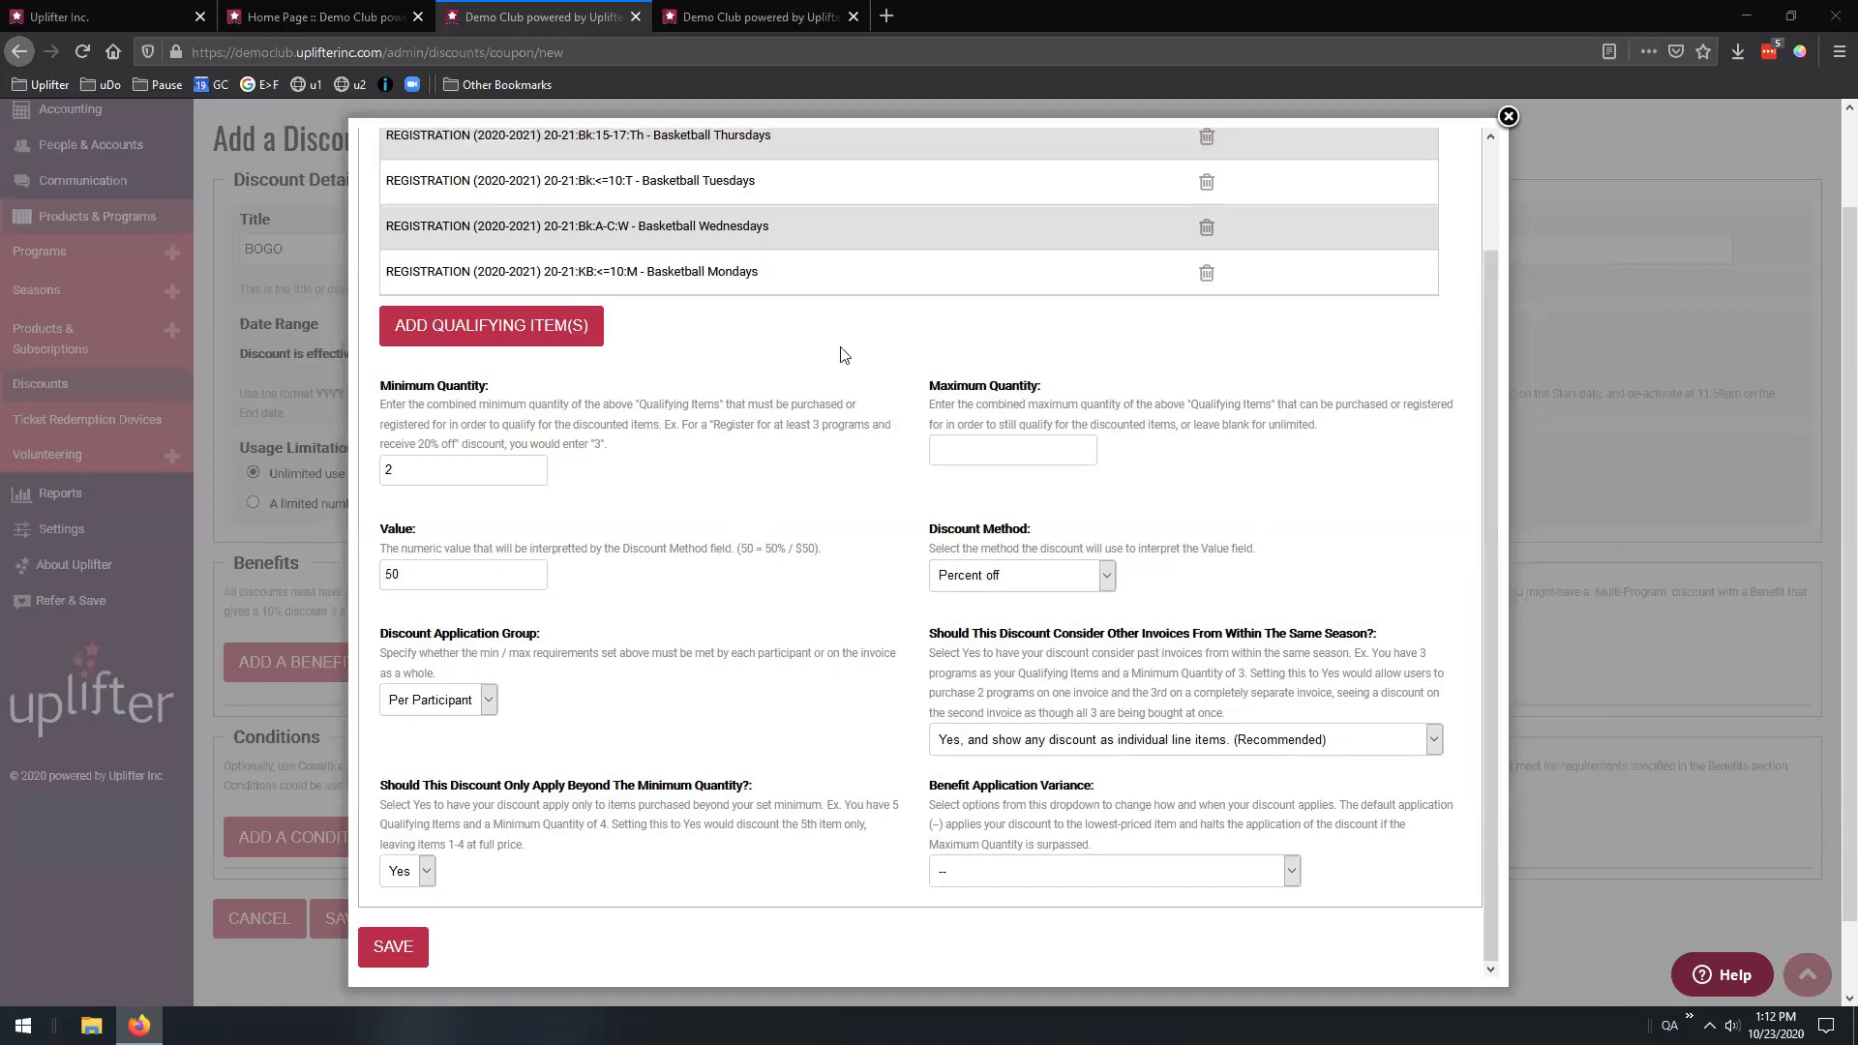
pyautogui.doubleClick(533, 575)
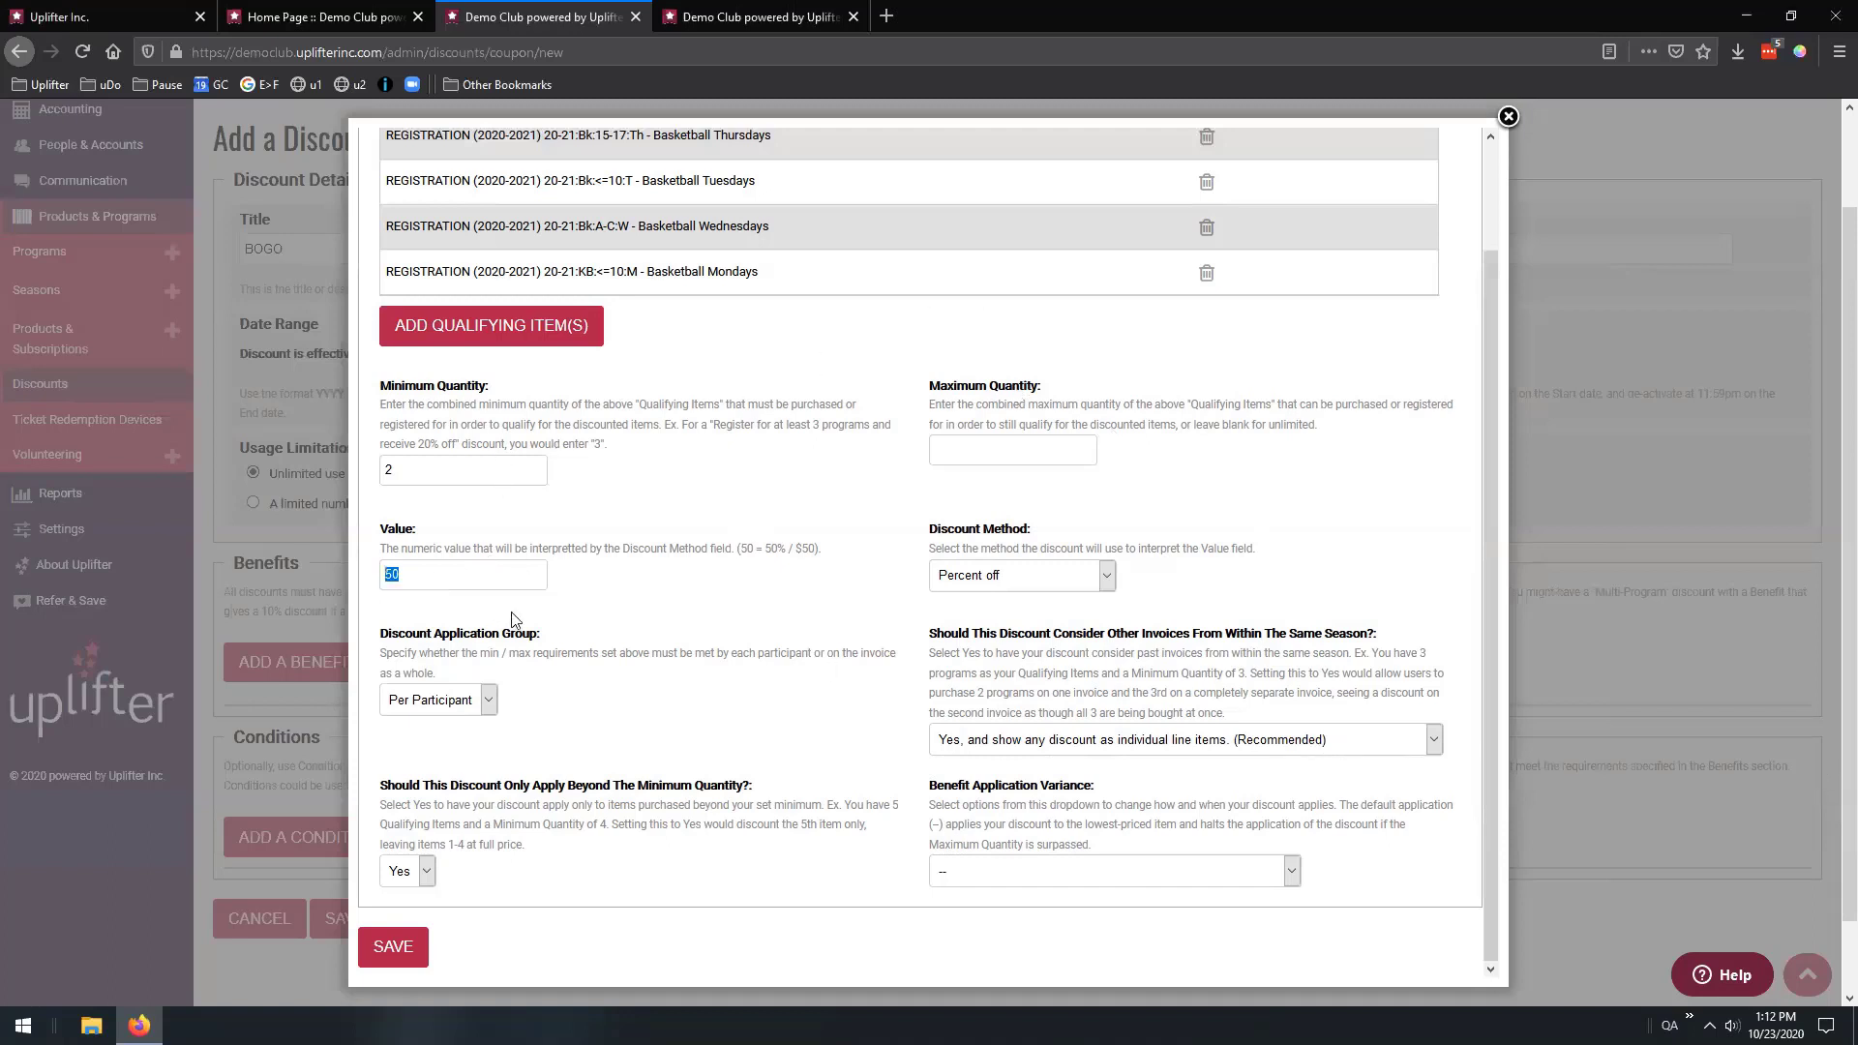
pyautogui.write('10')
# Review the benefit's minimum quantity, discount value, beyond-the-minimum setting and qualifying items
pyautogui.doubleClick(422, 470)
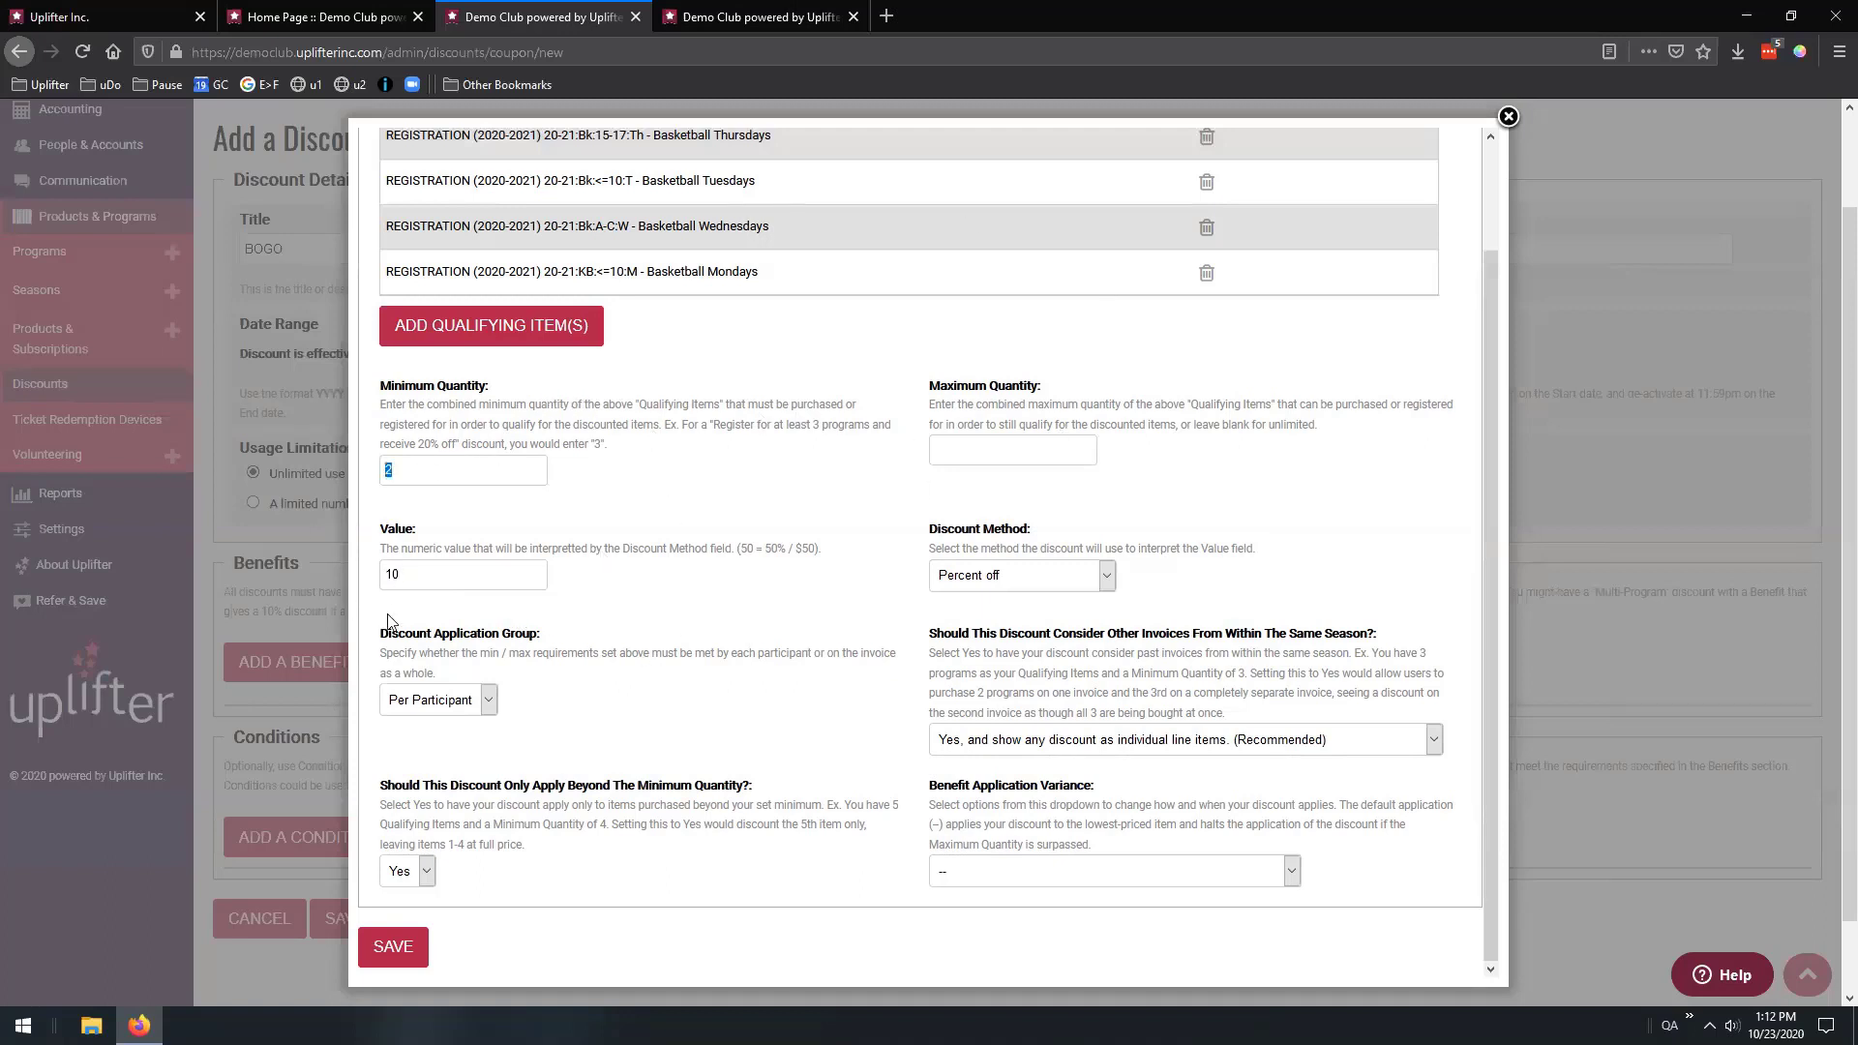
pyautogui.doubleClick(494, 570)
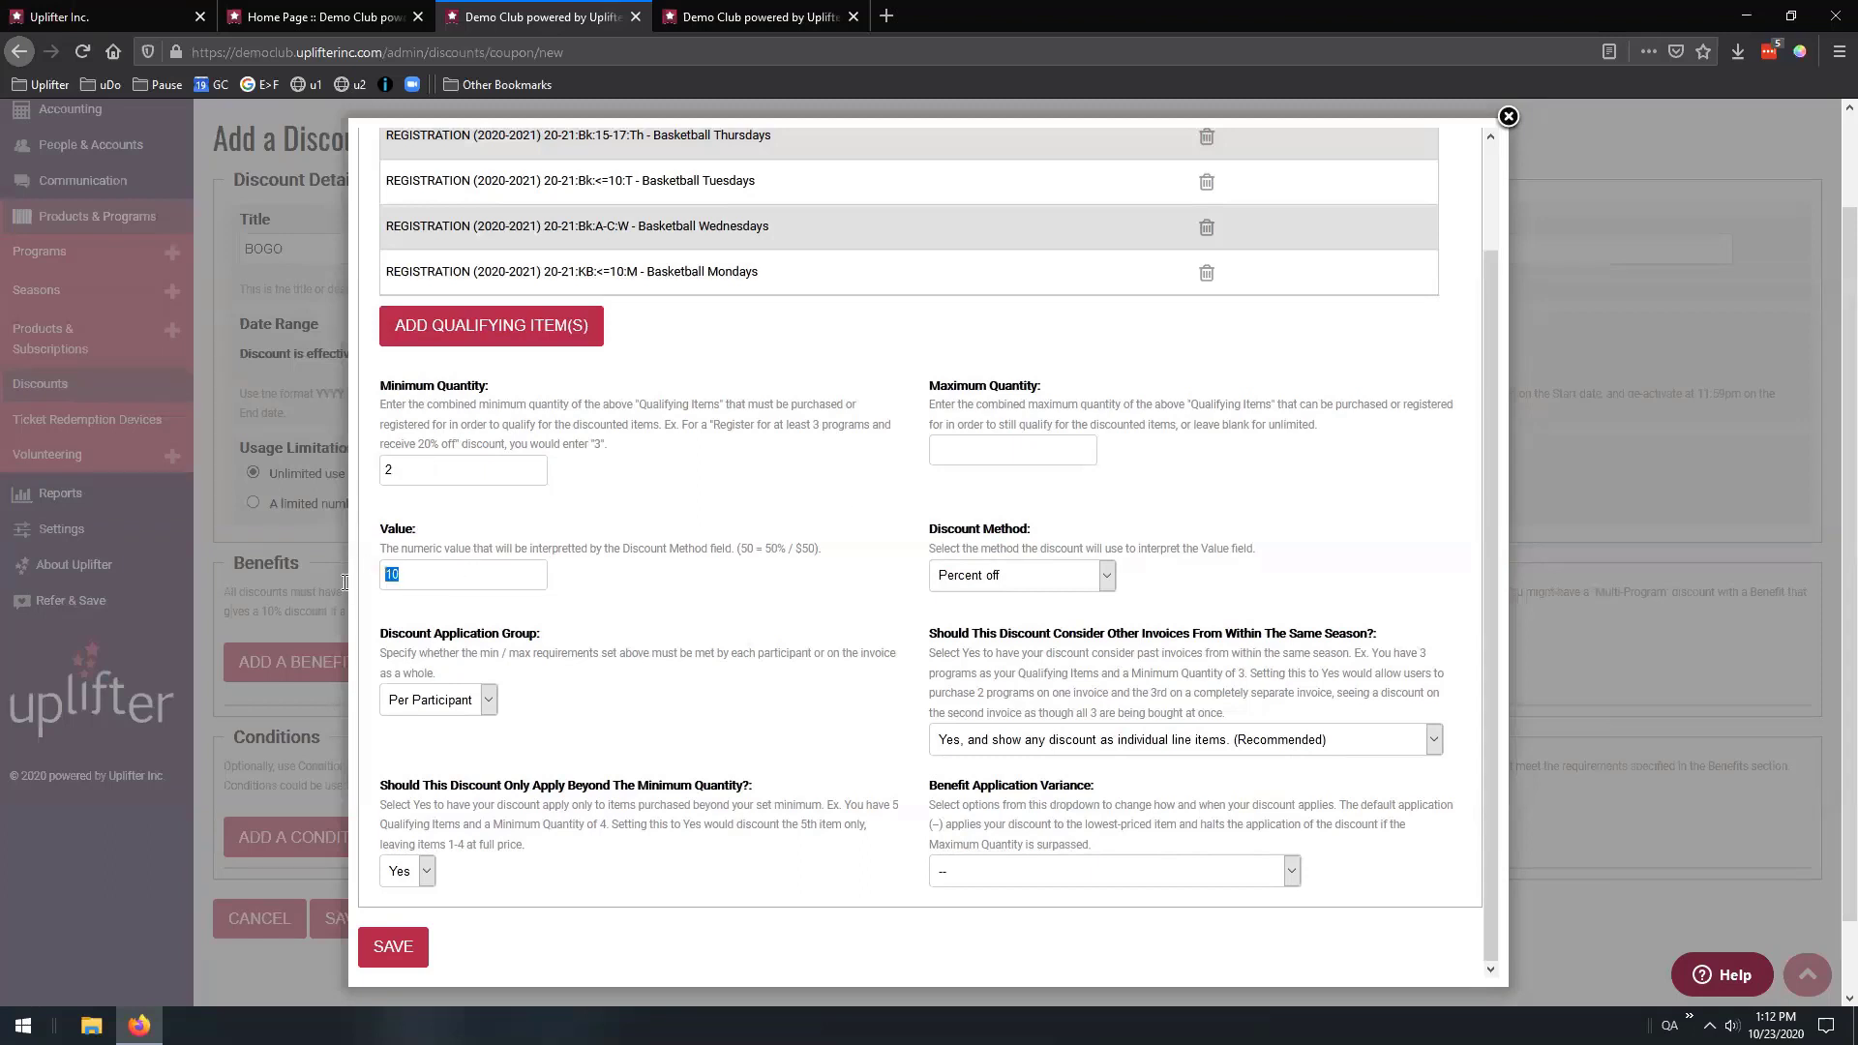
pyautogui.click(794, 605)
pyautogui.moveTo(456, 469); pyautogui.dragTo(344, 477)
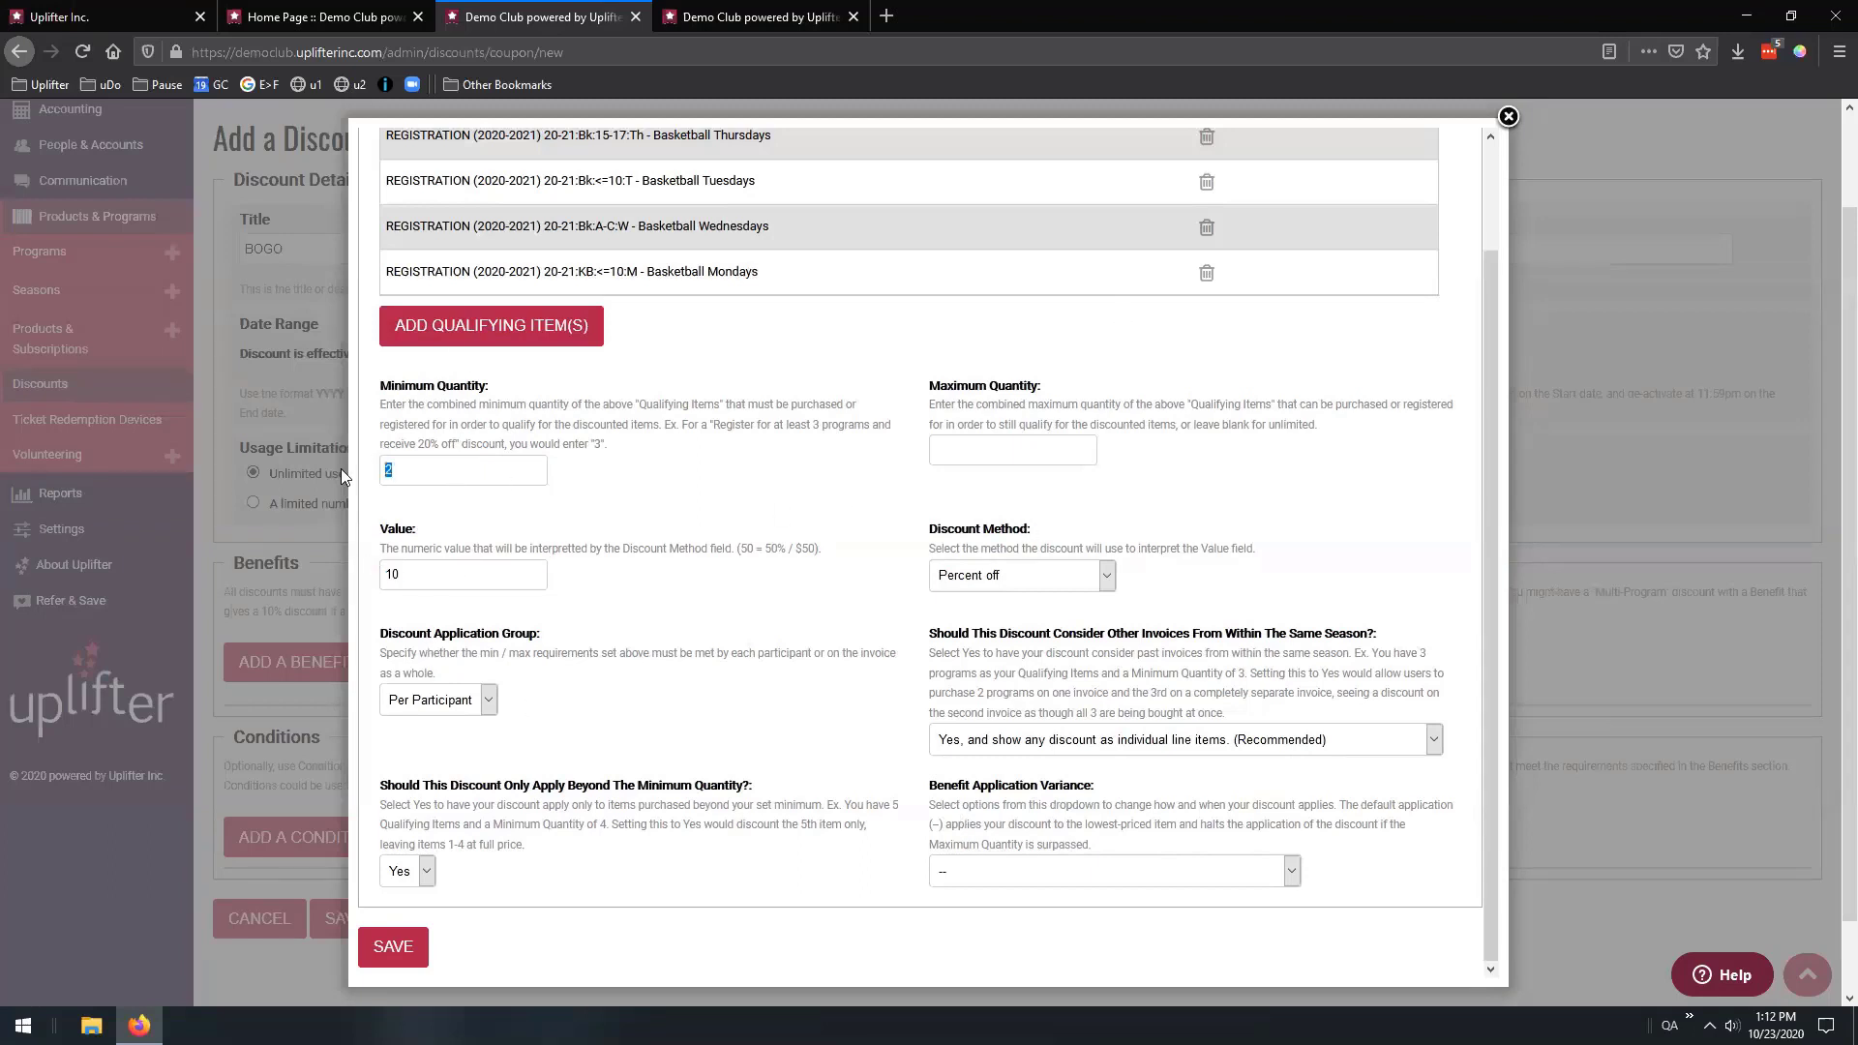
pyautogui.doubleClick(404, 575)
pyautogui.moveTo(379, 785); pyautogui.dragTo(659, 785)
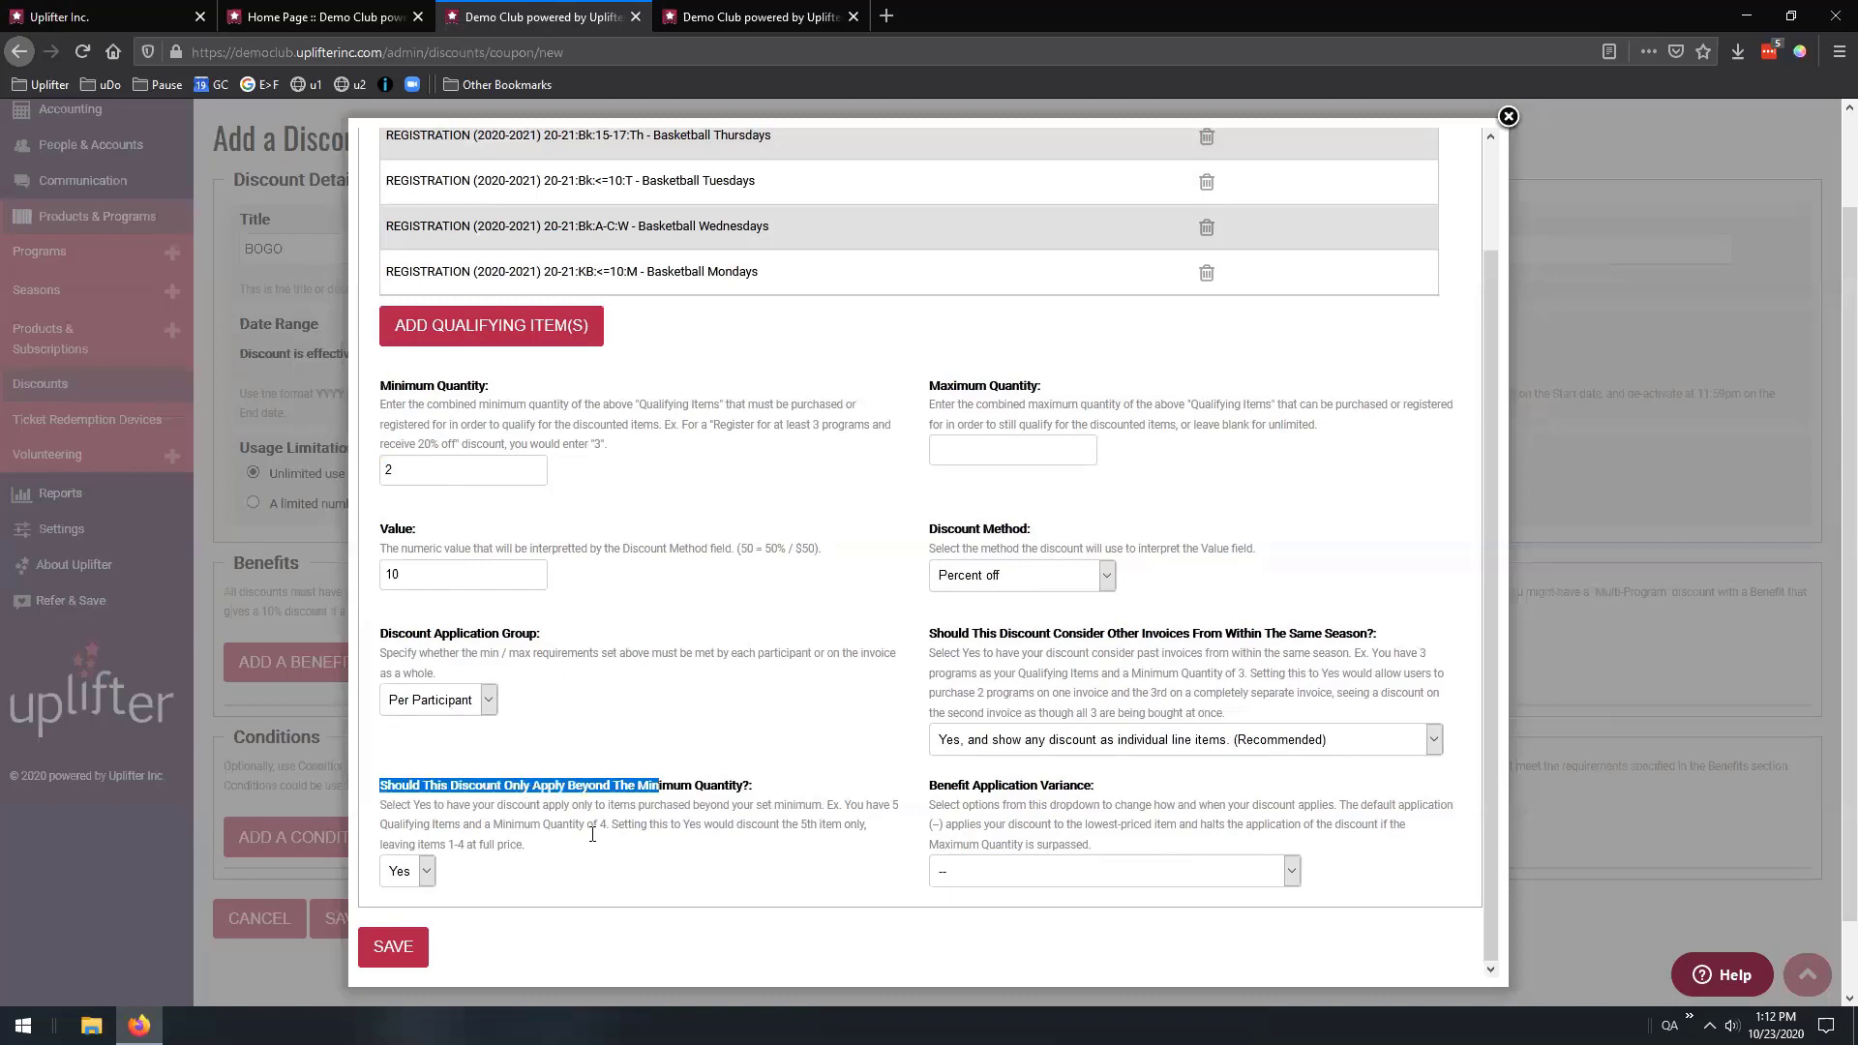
pyautogui.click(385, 474)
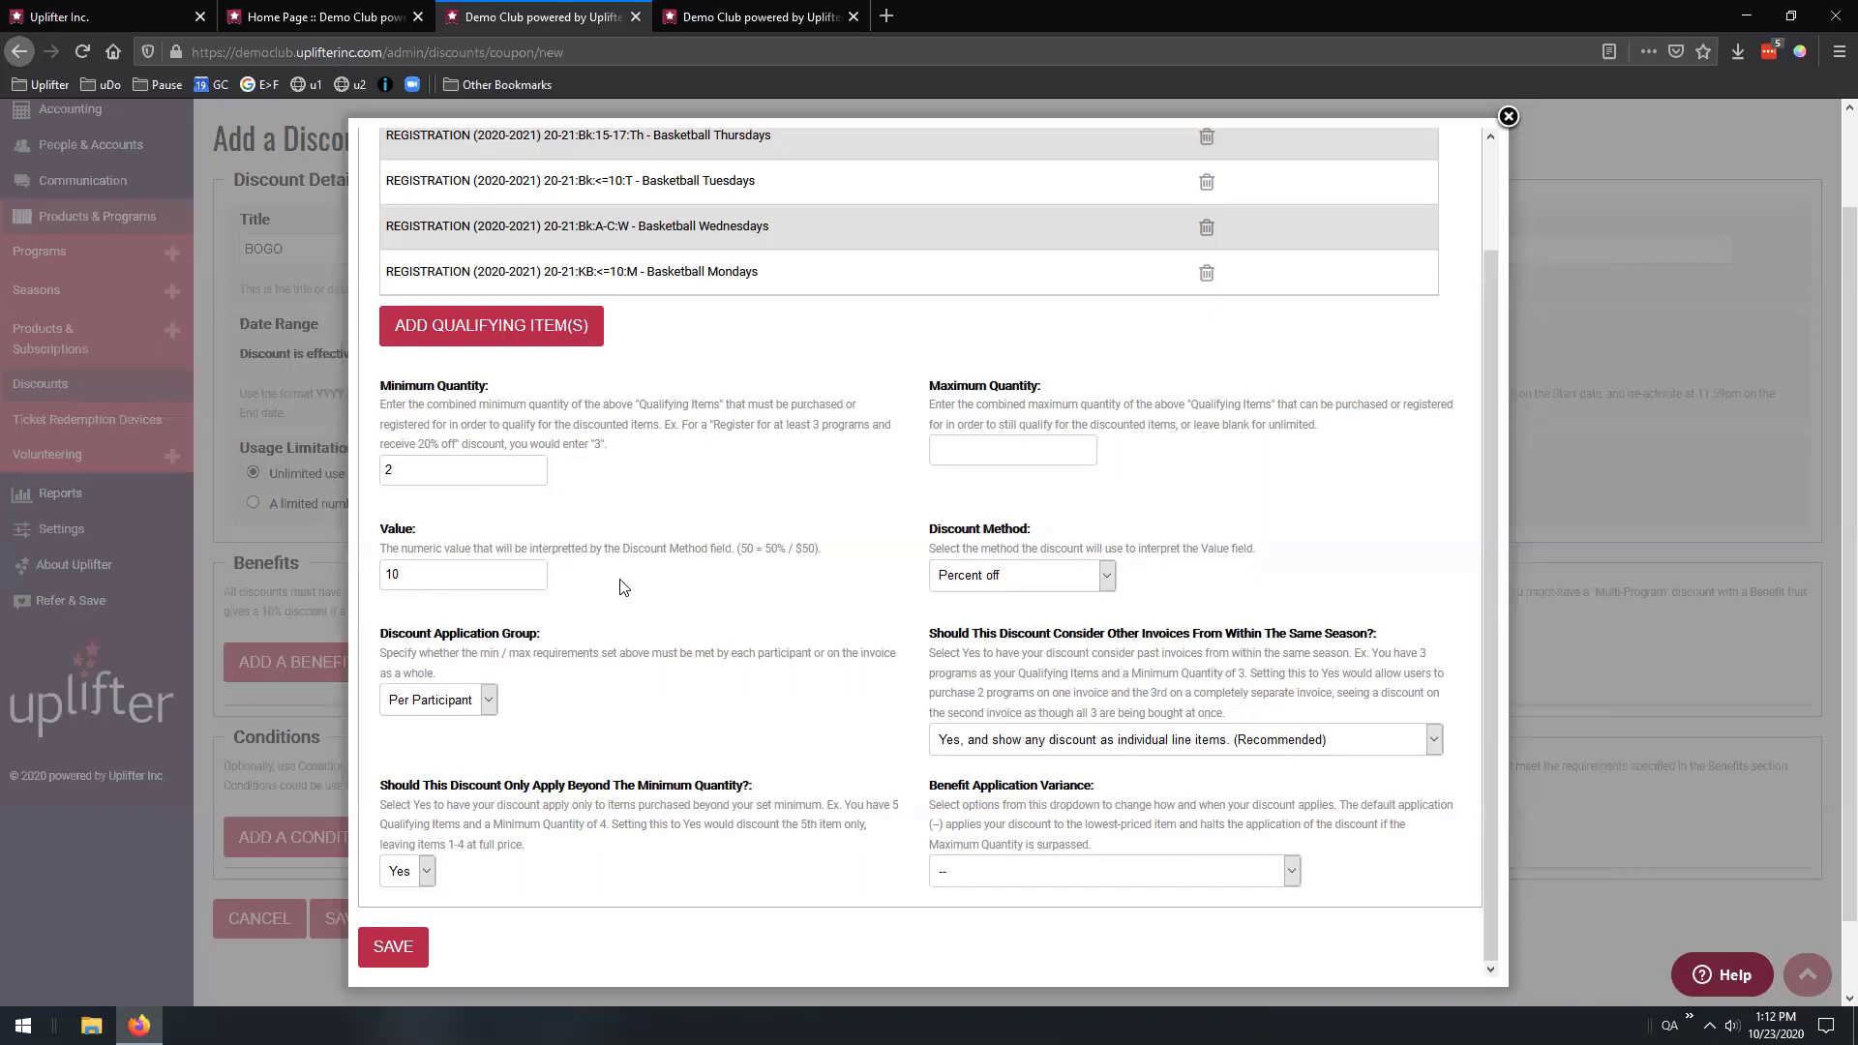
pyautogui.scroll(2, 719, 594)
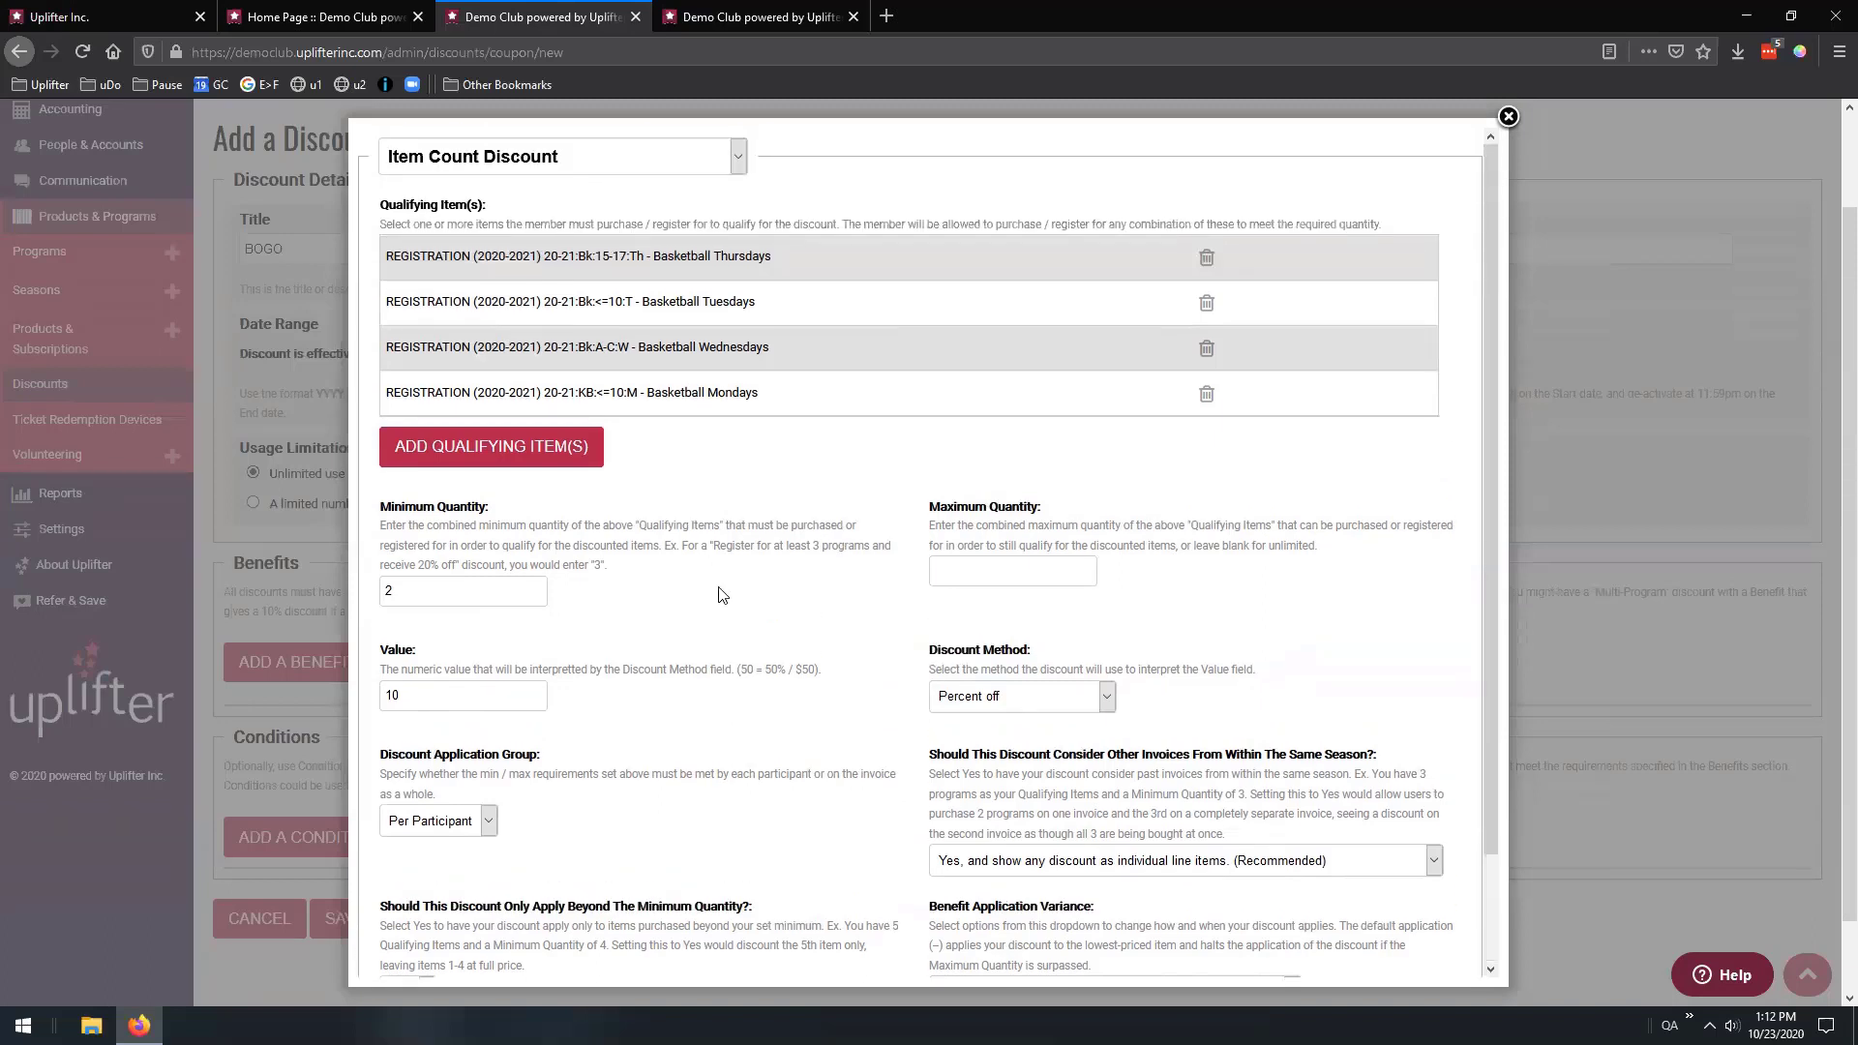
pyautogui.scroll(-1, 720, 594)
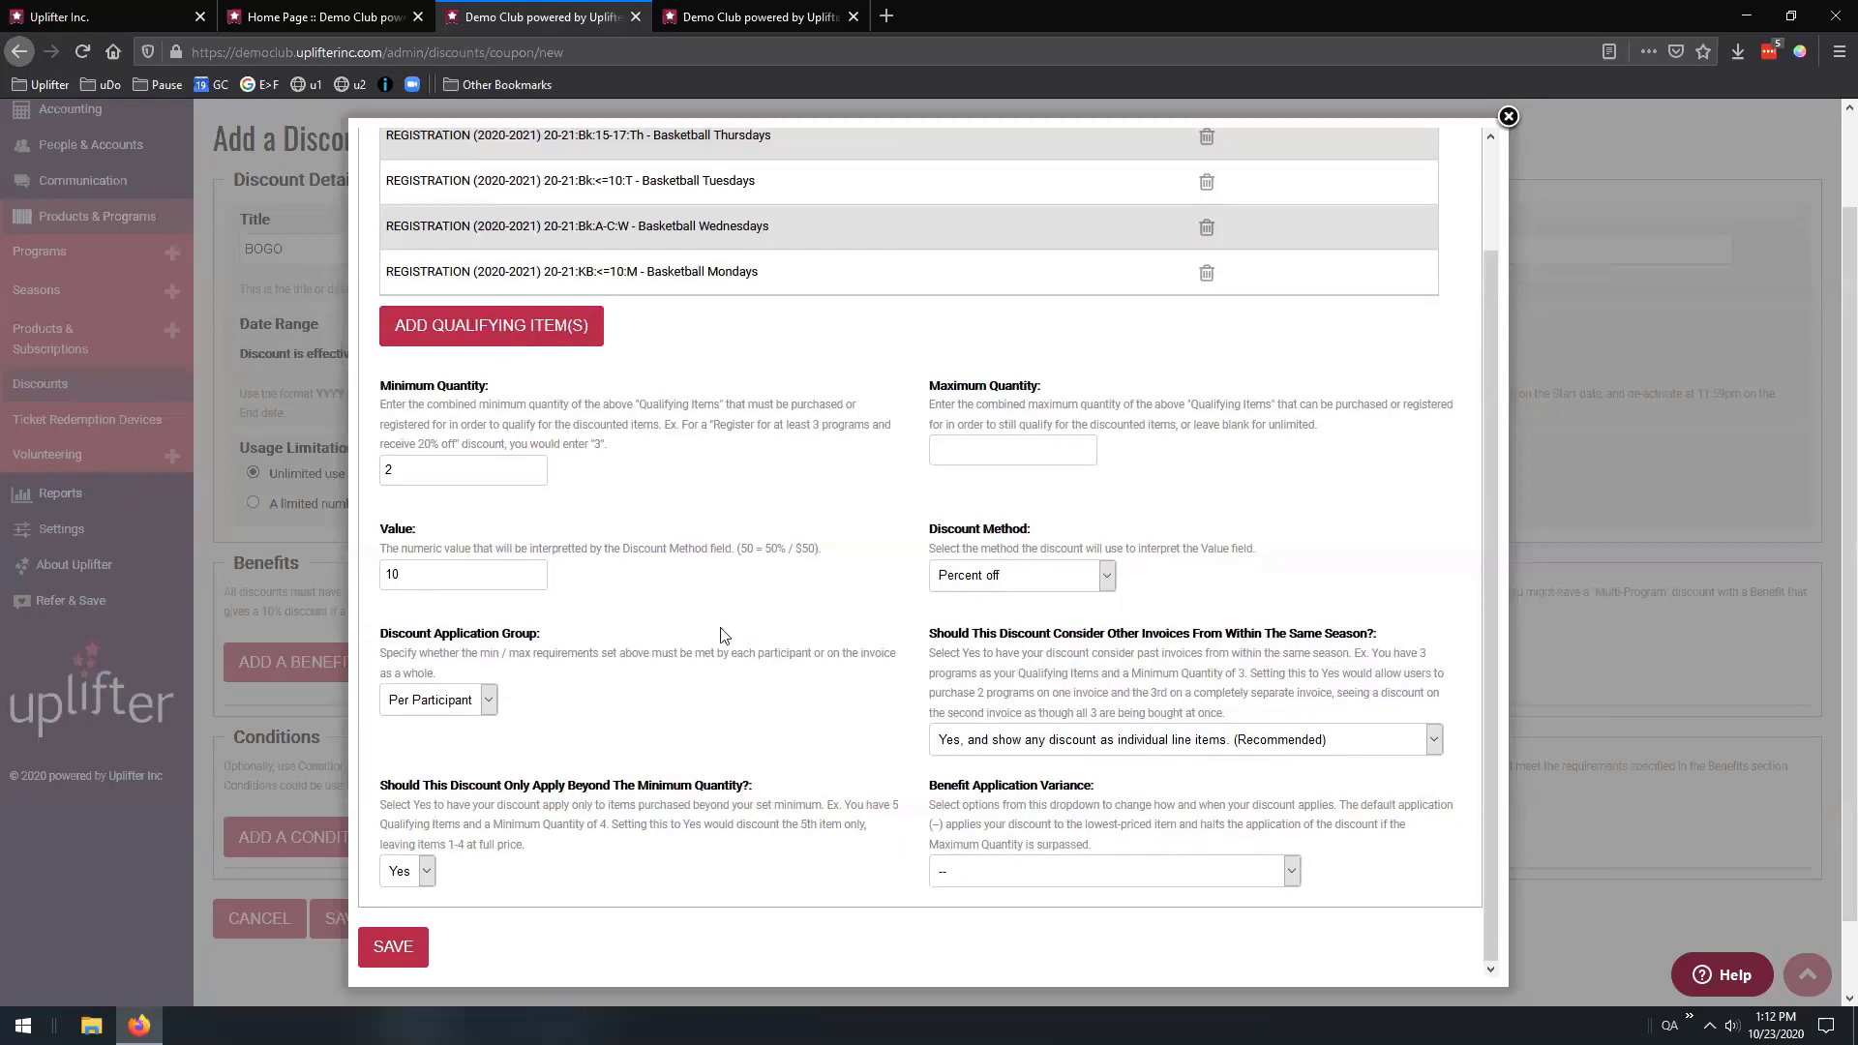
# Save the benefit and check the discount percentage in its summary under Benefits
pyautogui.click(392, 949)
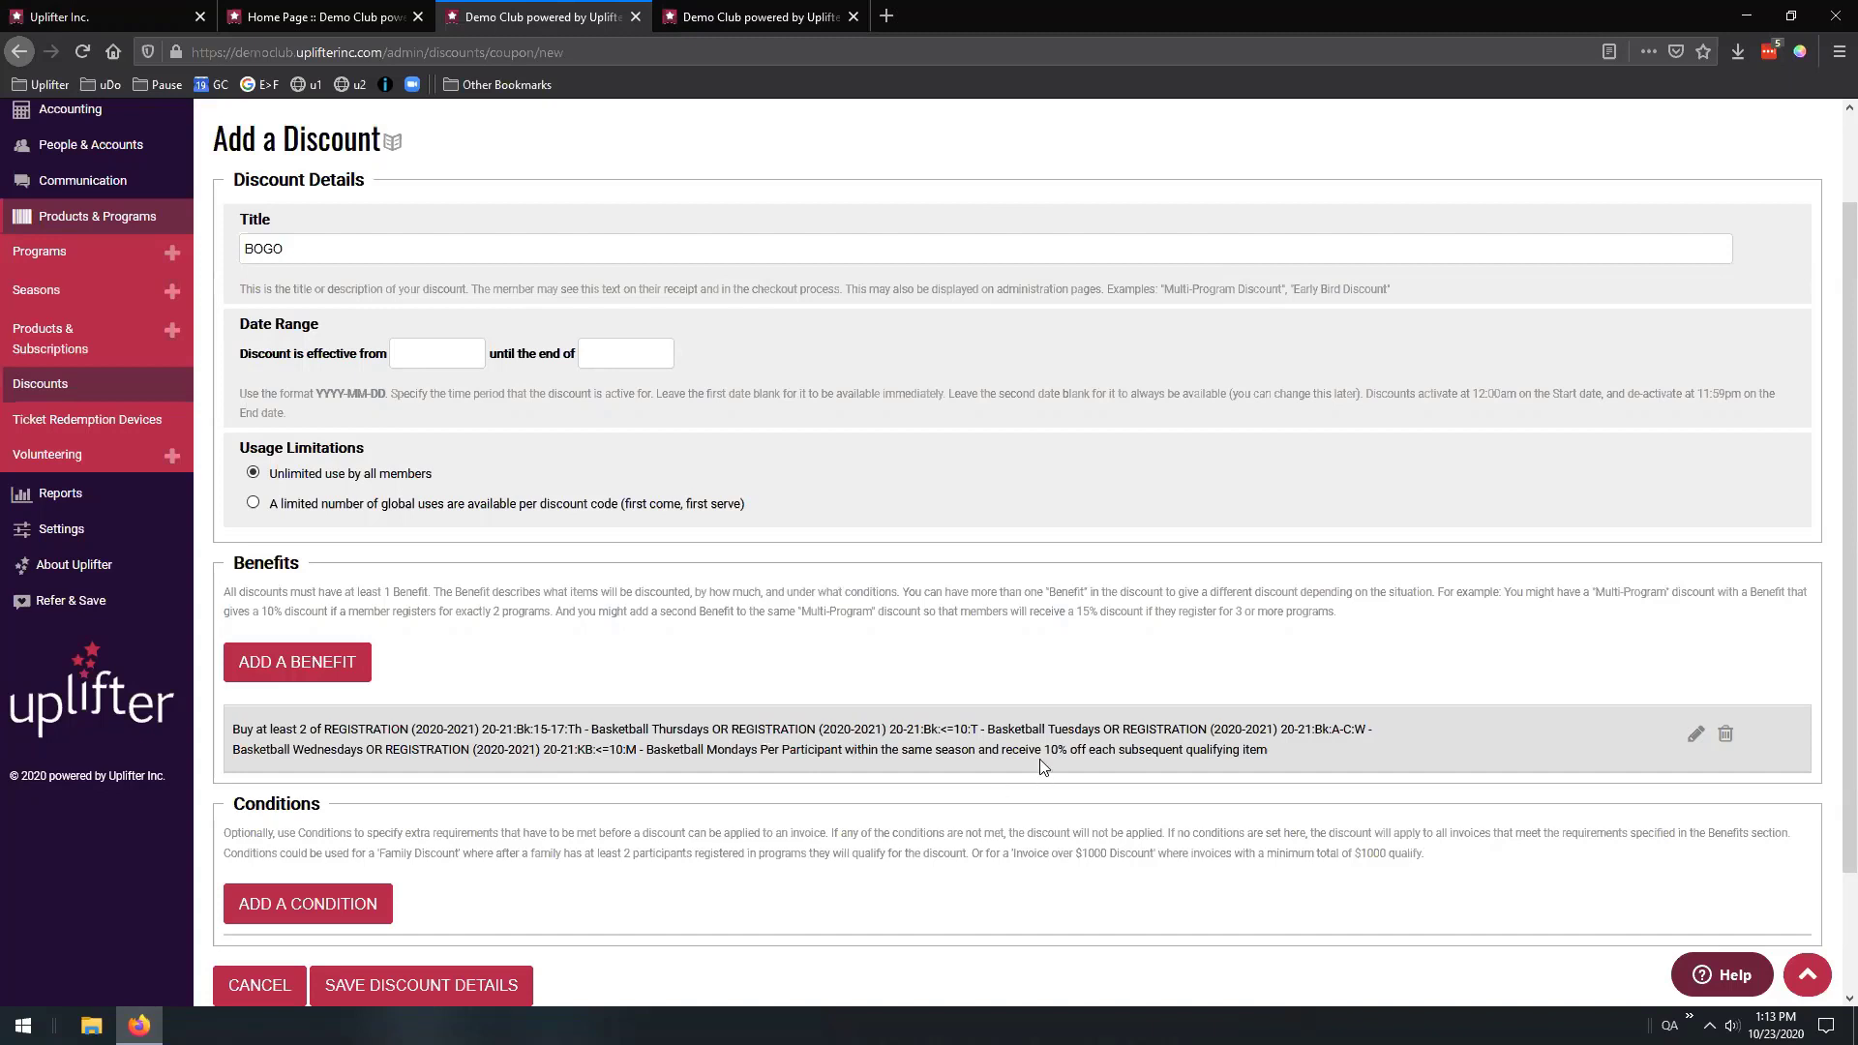
pyautogui.moveTo(1044, 750); pyautogui.dragTo(1079, 754)
pyautogui.click(776, 708)
# Add a second benefit of type Item Count Discount and choose Specific item(s) as its qualifying item type
pyautogui.click(367, 673)
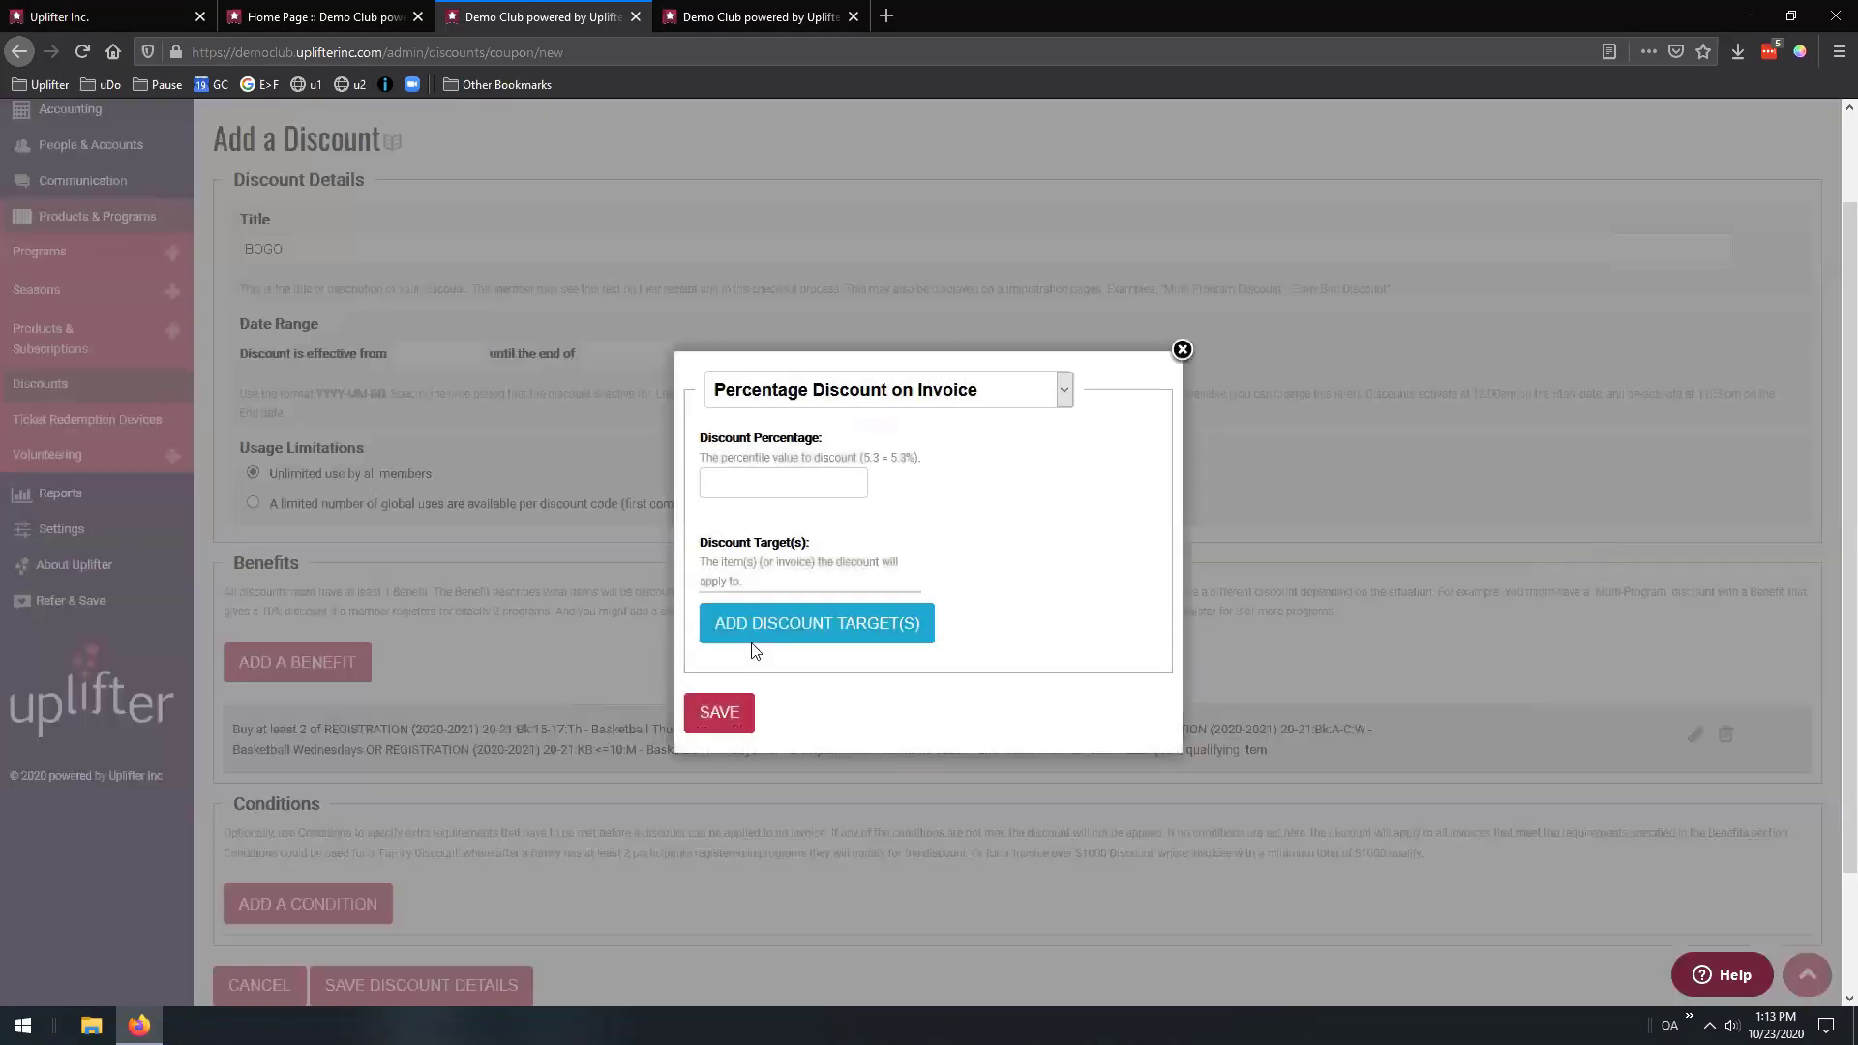
pyautogui.click(864, 396)
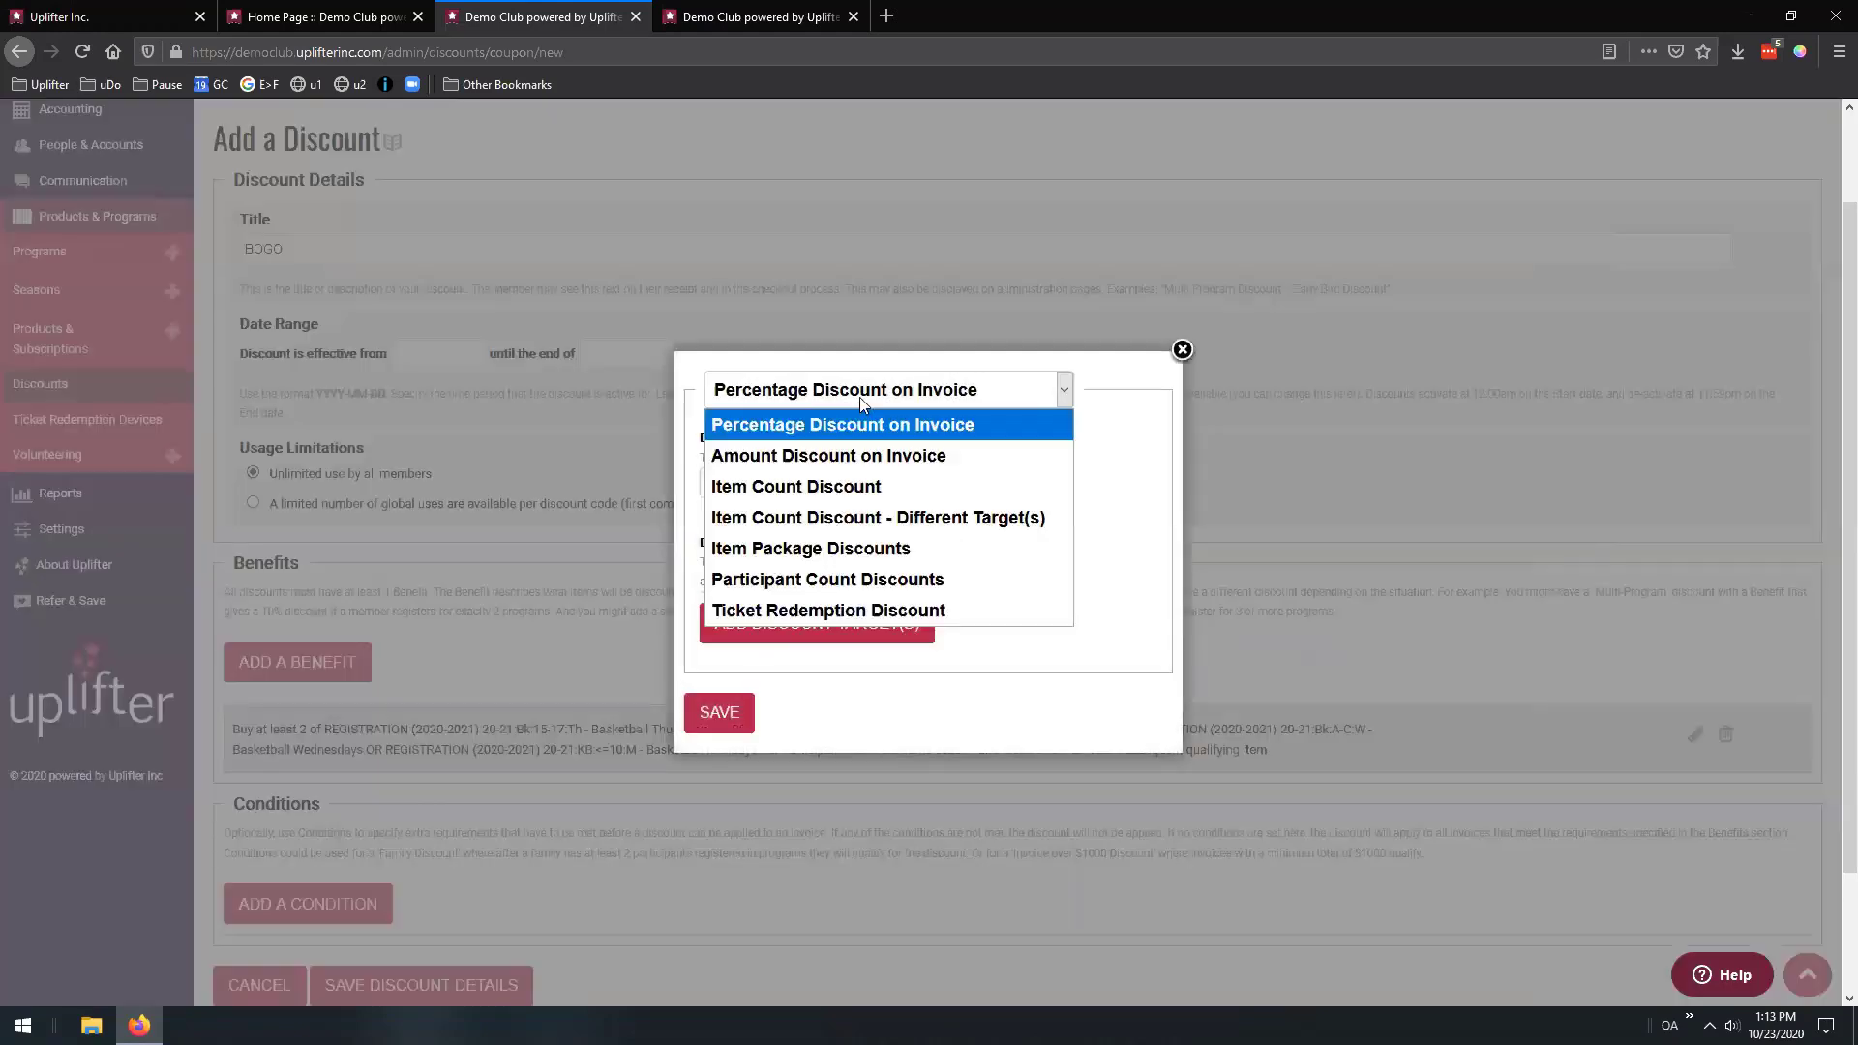
pyautogui.click(852, 489)
pyautogui.click(484, 295)
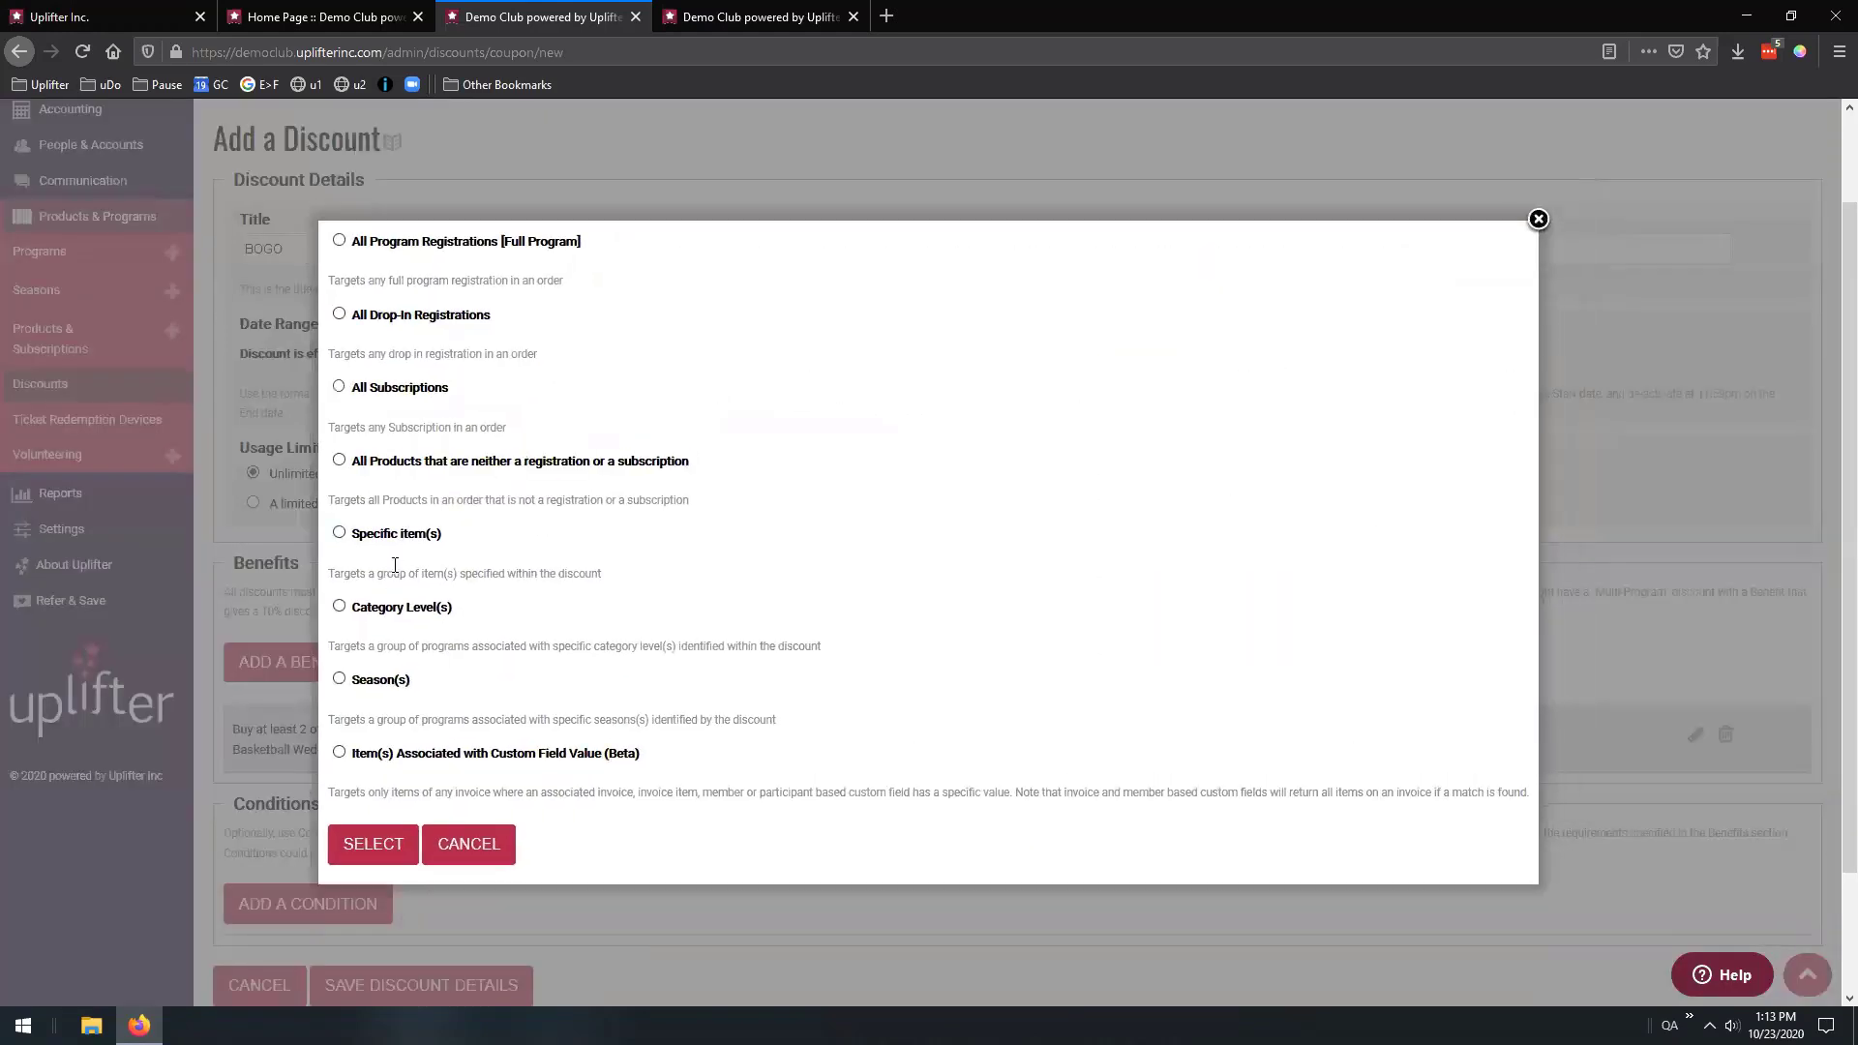
pyautogui.click(392, 526)
pyautogui.click(378, 827)
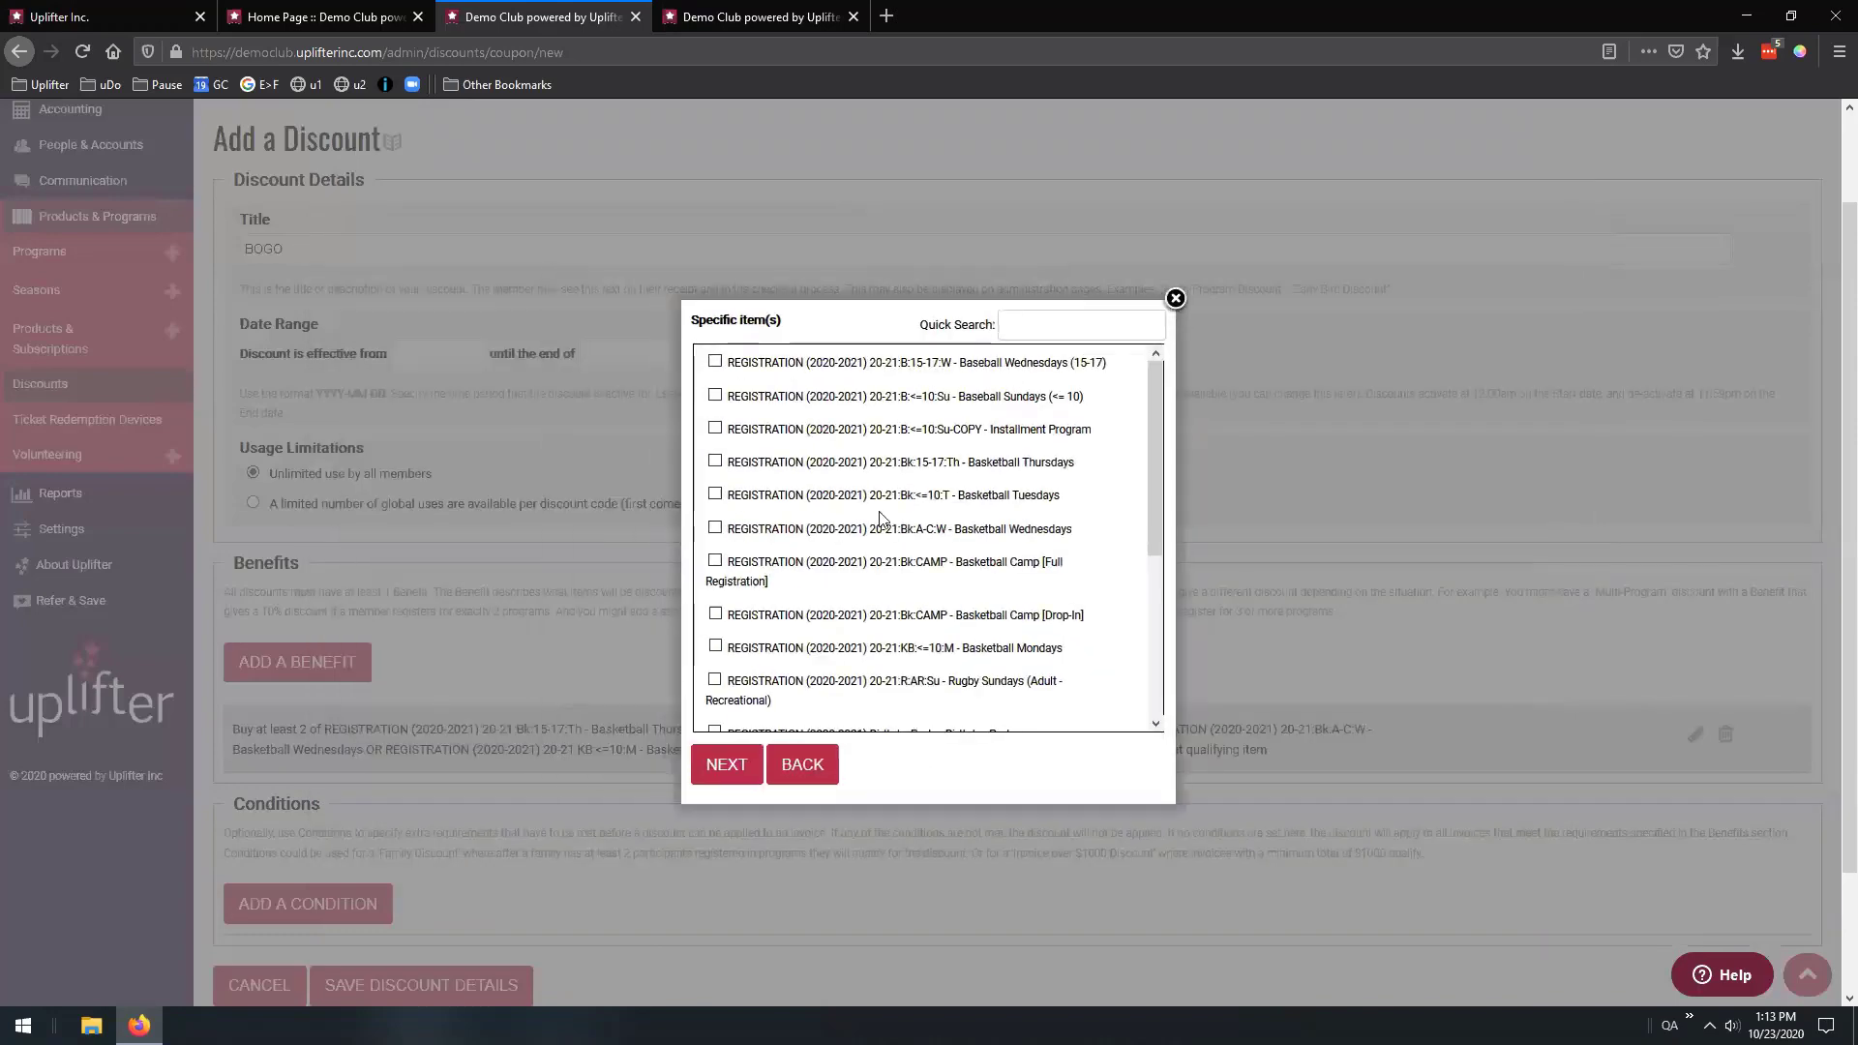
# Filter the items by "bask" and add the Basketball Mondays, Wednesdays, Tuesdays and Thursdays registrations as qualifying items
pyautogui.click(1070, 324)
pyautogui.write('bask')
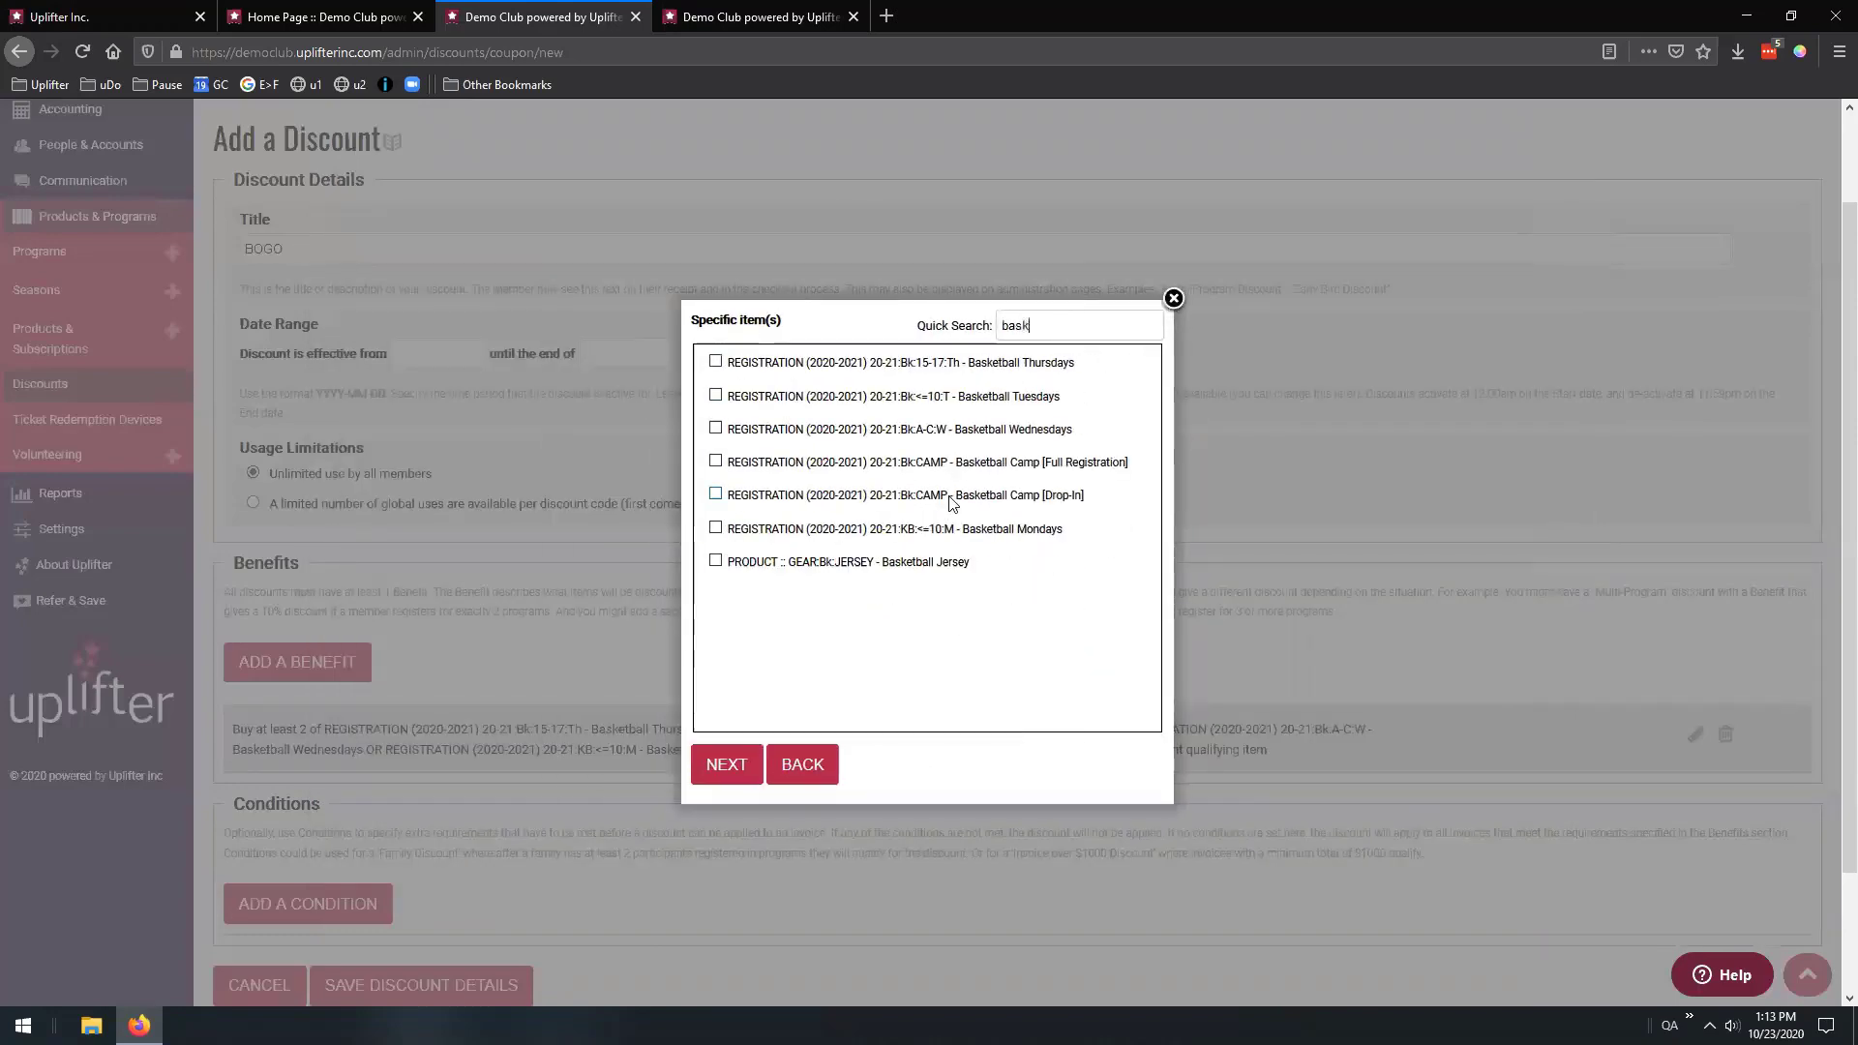
pyautogui.click(951, 529)
pyautogui.click(979, 430)
pyautogui.click(981, 396)
pyautogui.click(1000, 364)
pyautogui.click(727, 765)
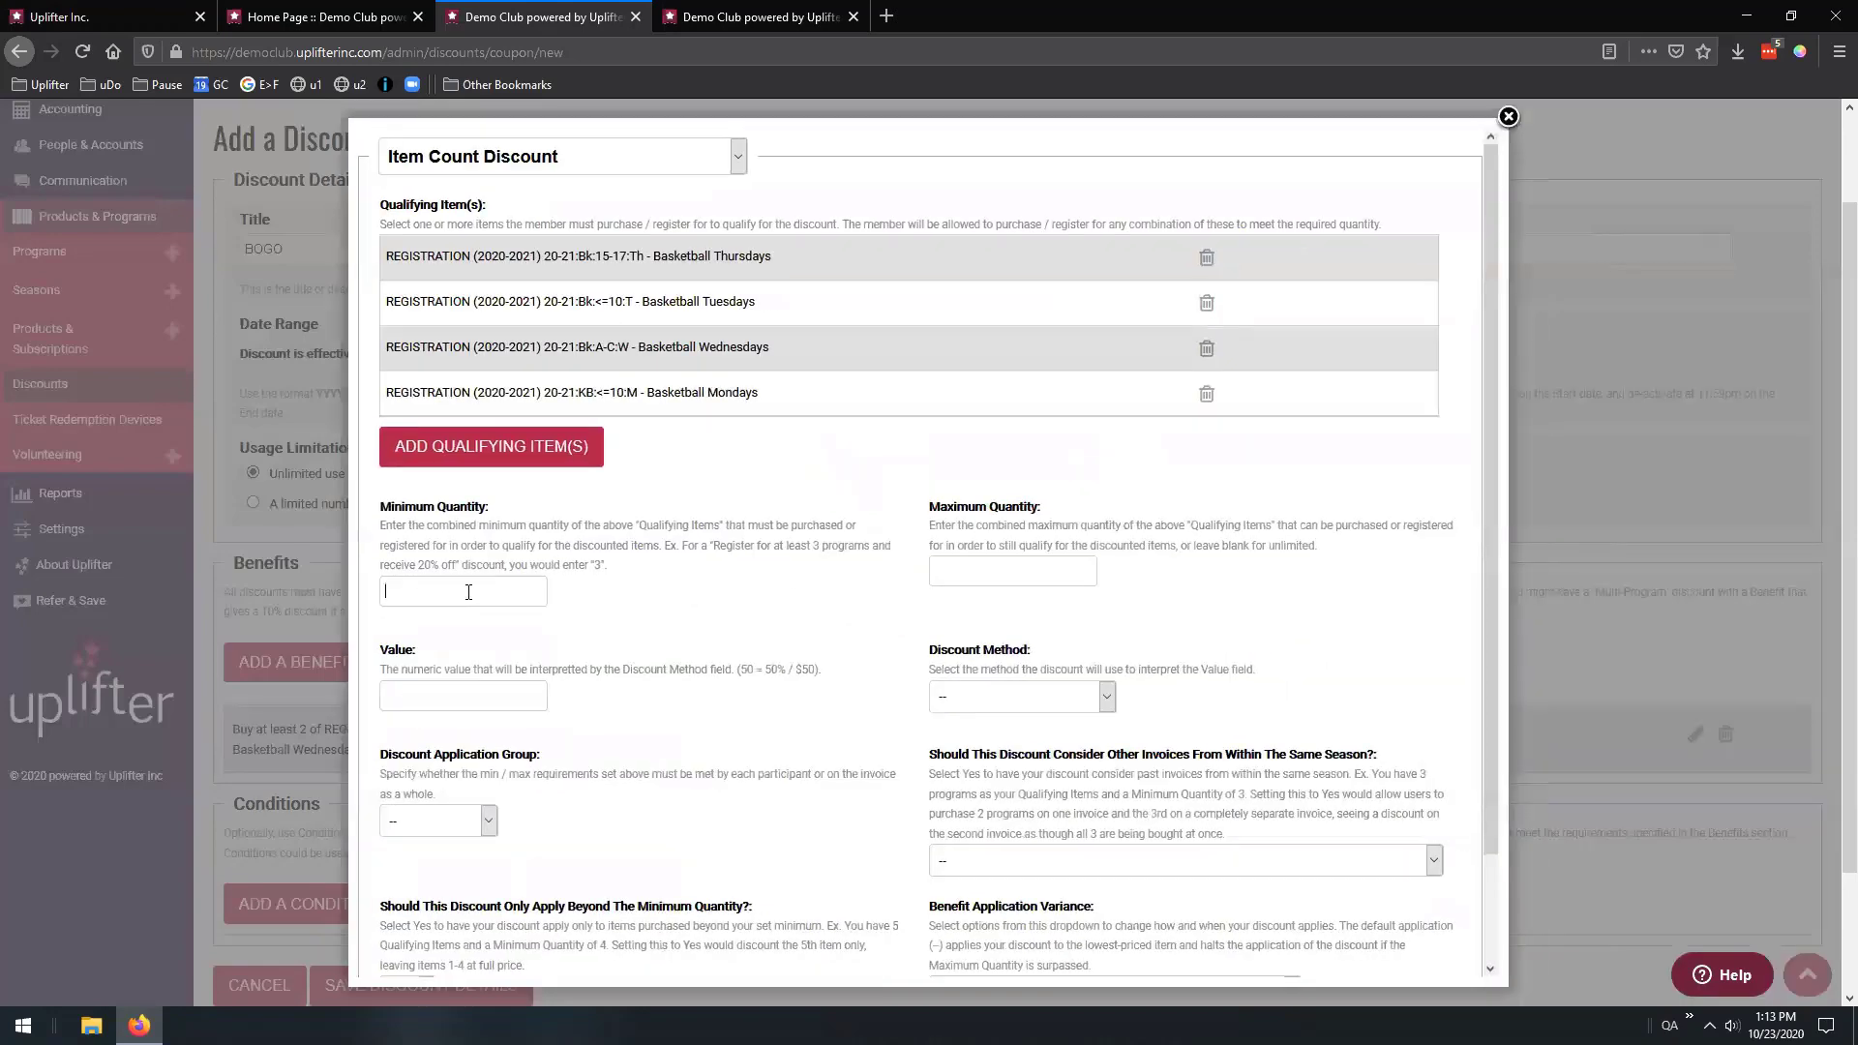
# Apply the second benefit per participant, only beyond the minimum quantity, considering other same-season invoices with discounts shown as individual line items
pyautogui.click(449, 822)
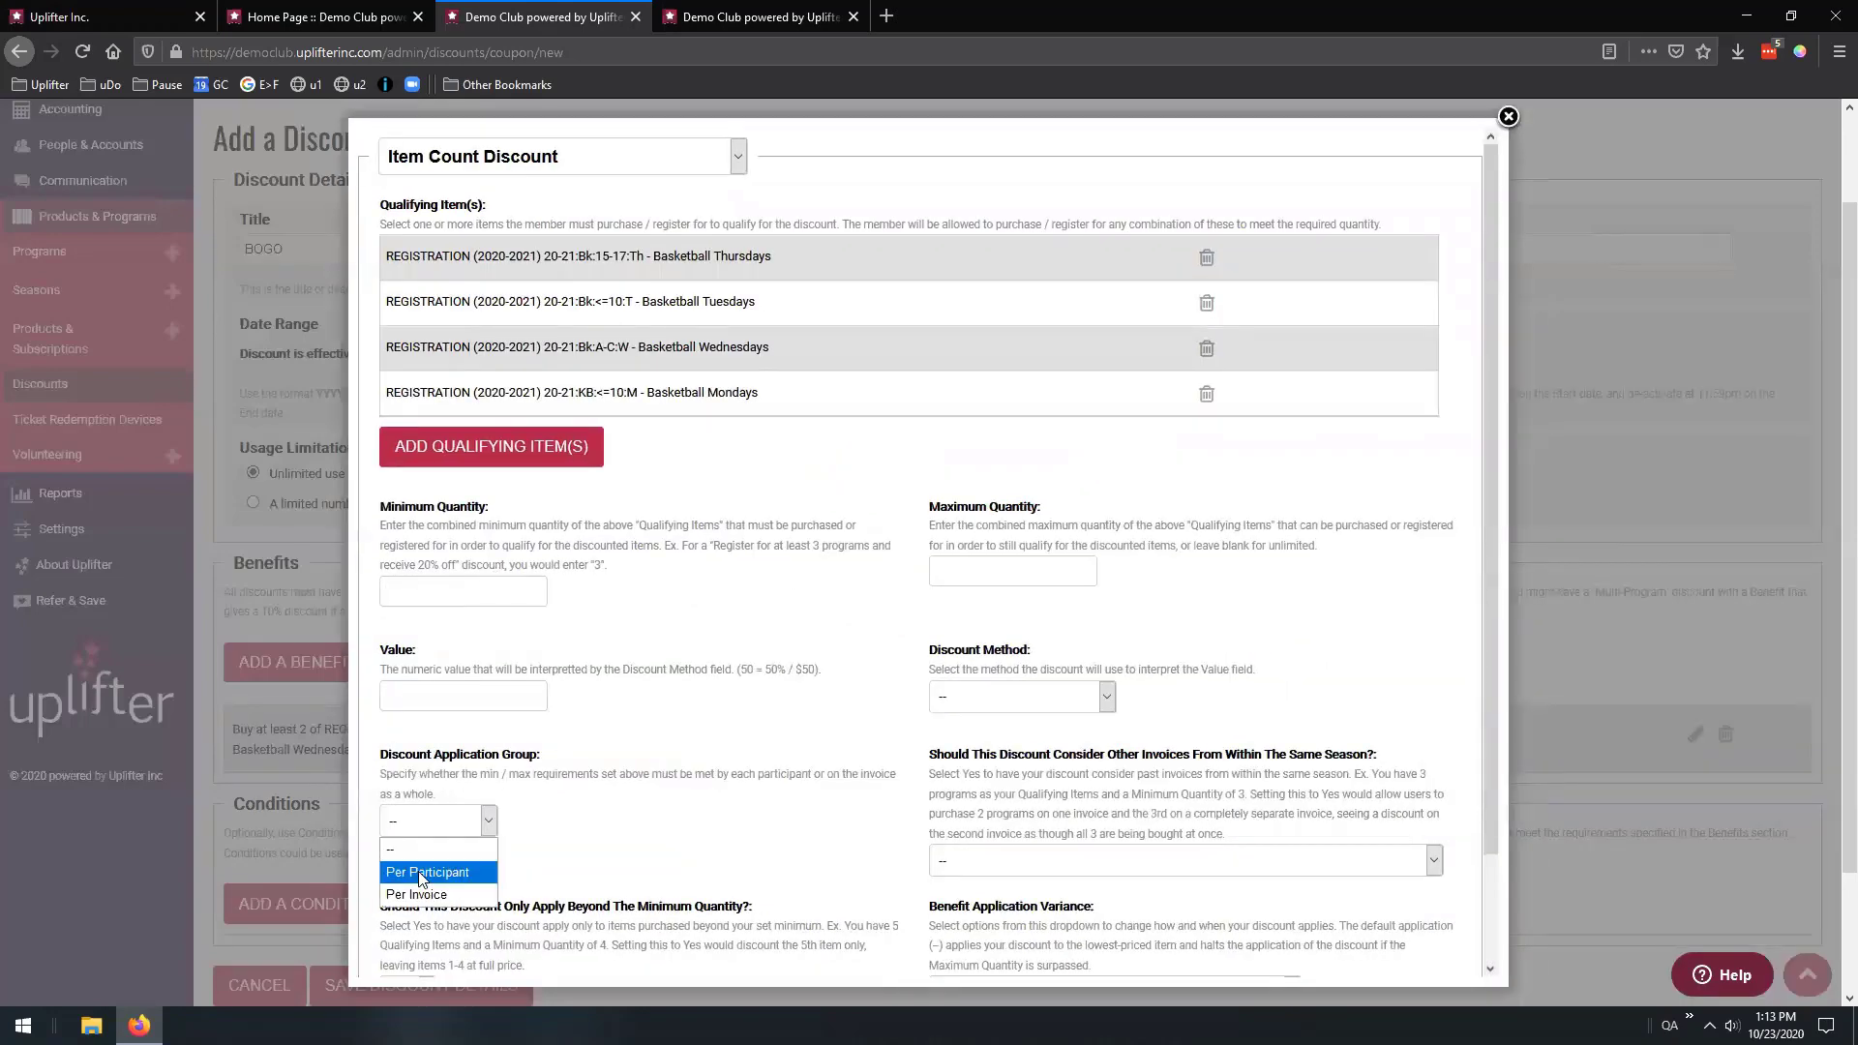
pyautogui.click(421, 875)
pyautogui.click(483, 699)
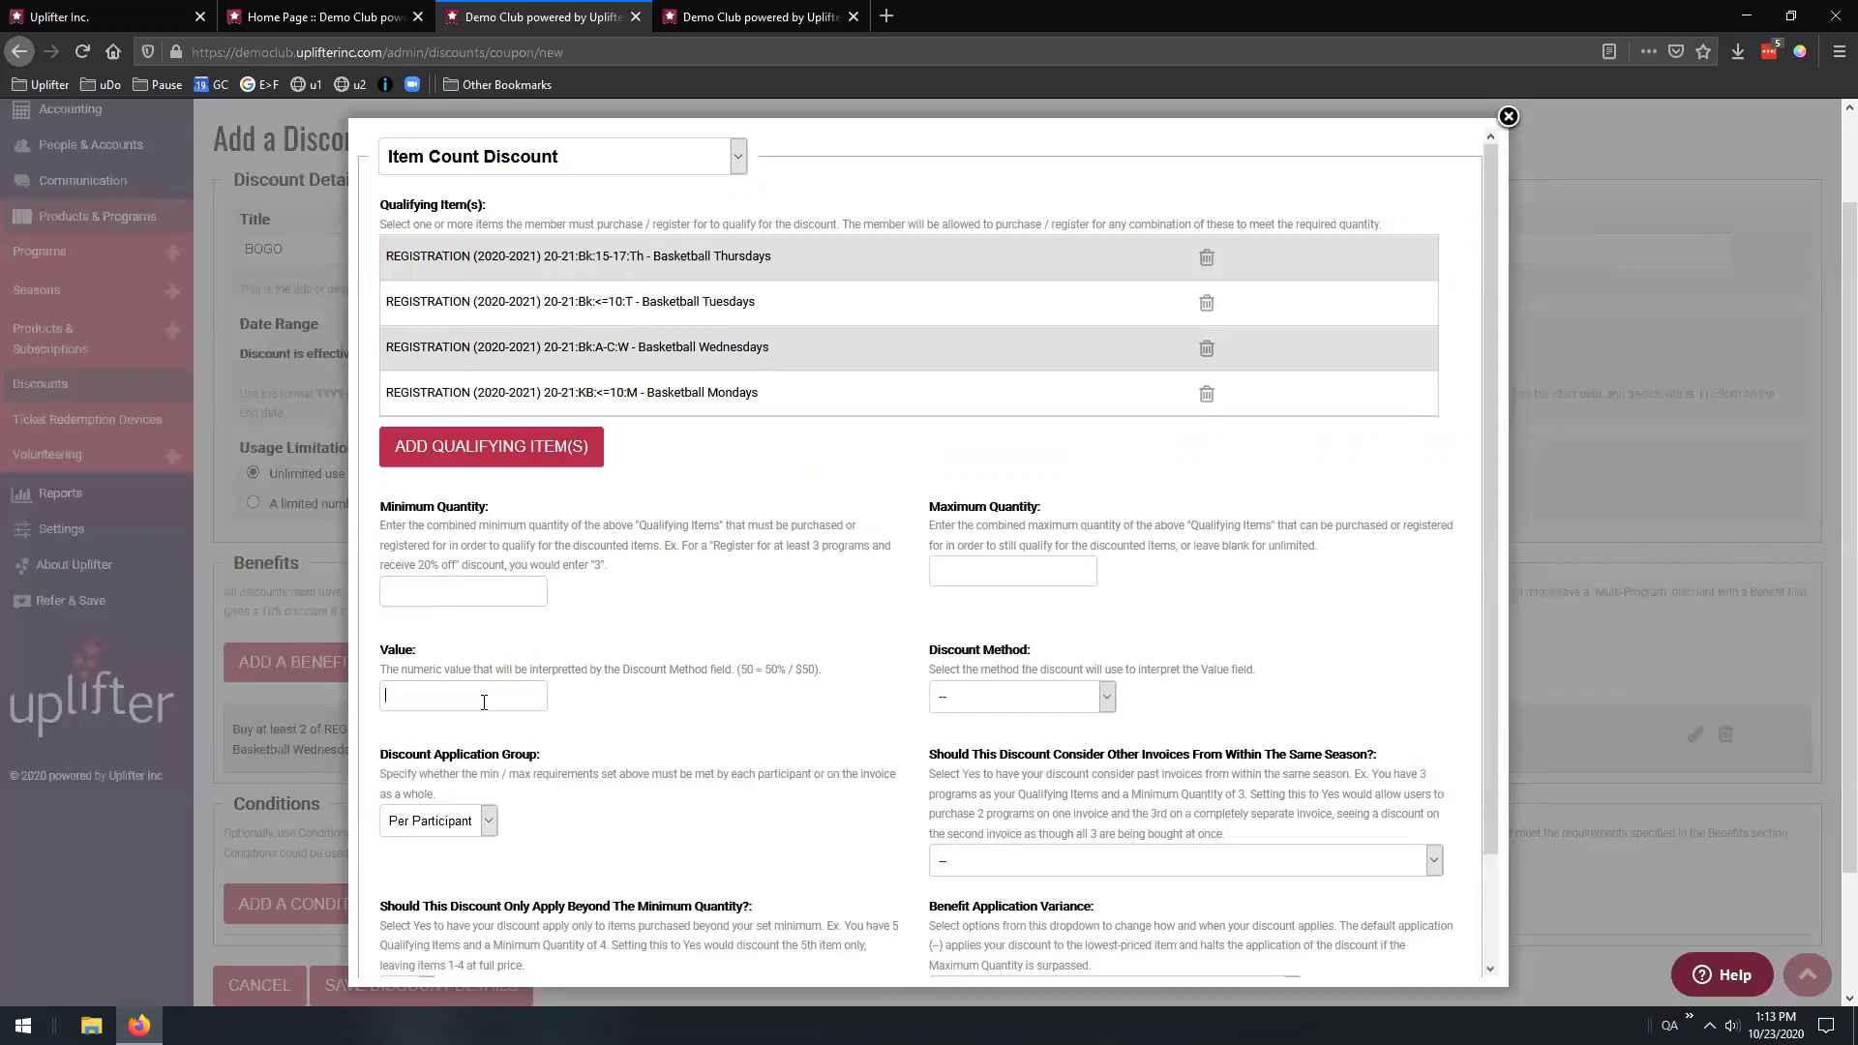
pyautogui.click(968, 860)
pyautogui.click(973, 914)
pyautogui.scroll(-2, 973, 915)
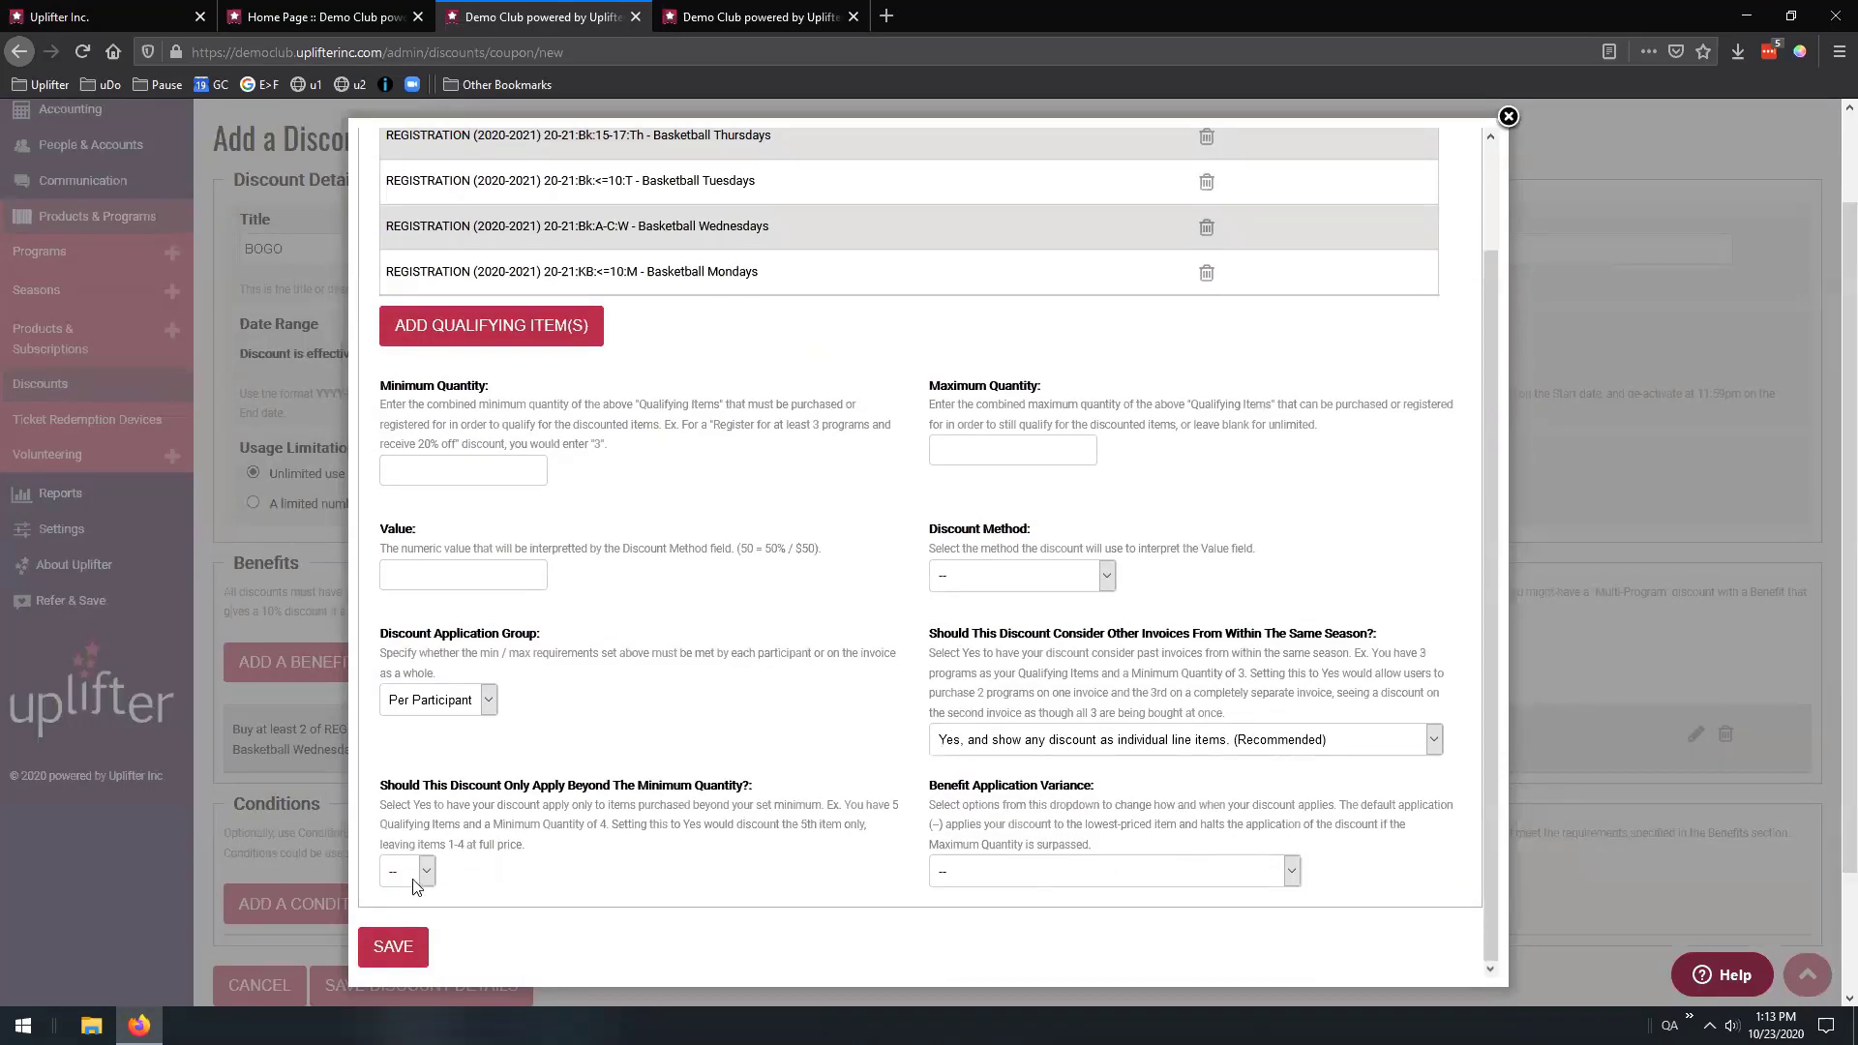
pyautogui.click(399, 923)
# Give the second benefit a minimum quantity of 3 and a value of 5 with the Percent off method, and save it
pyautogui.scroll(1, 492, 565)
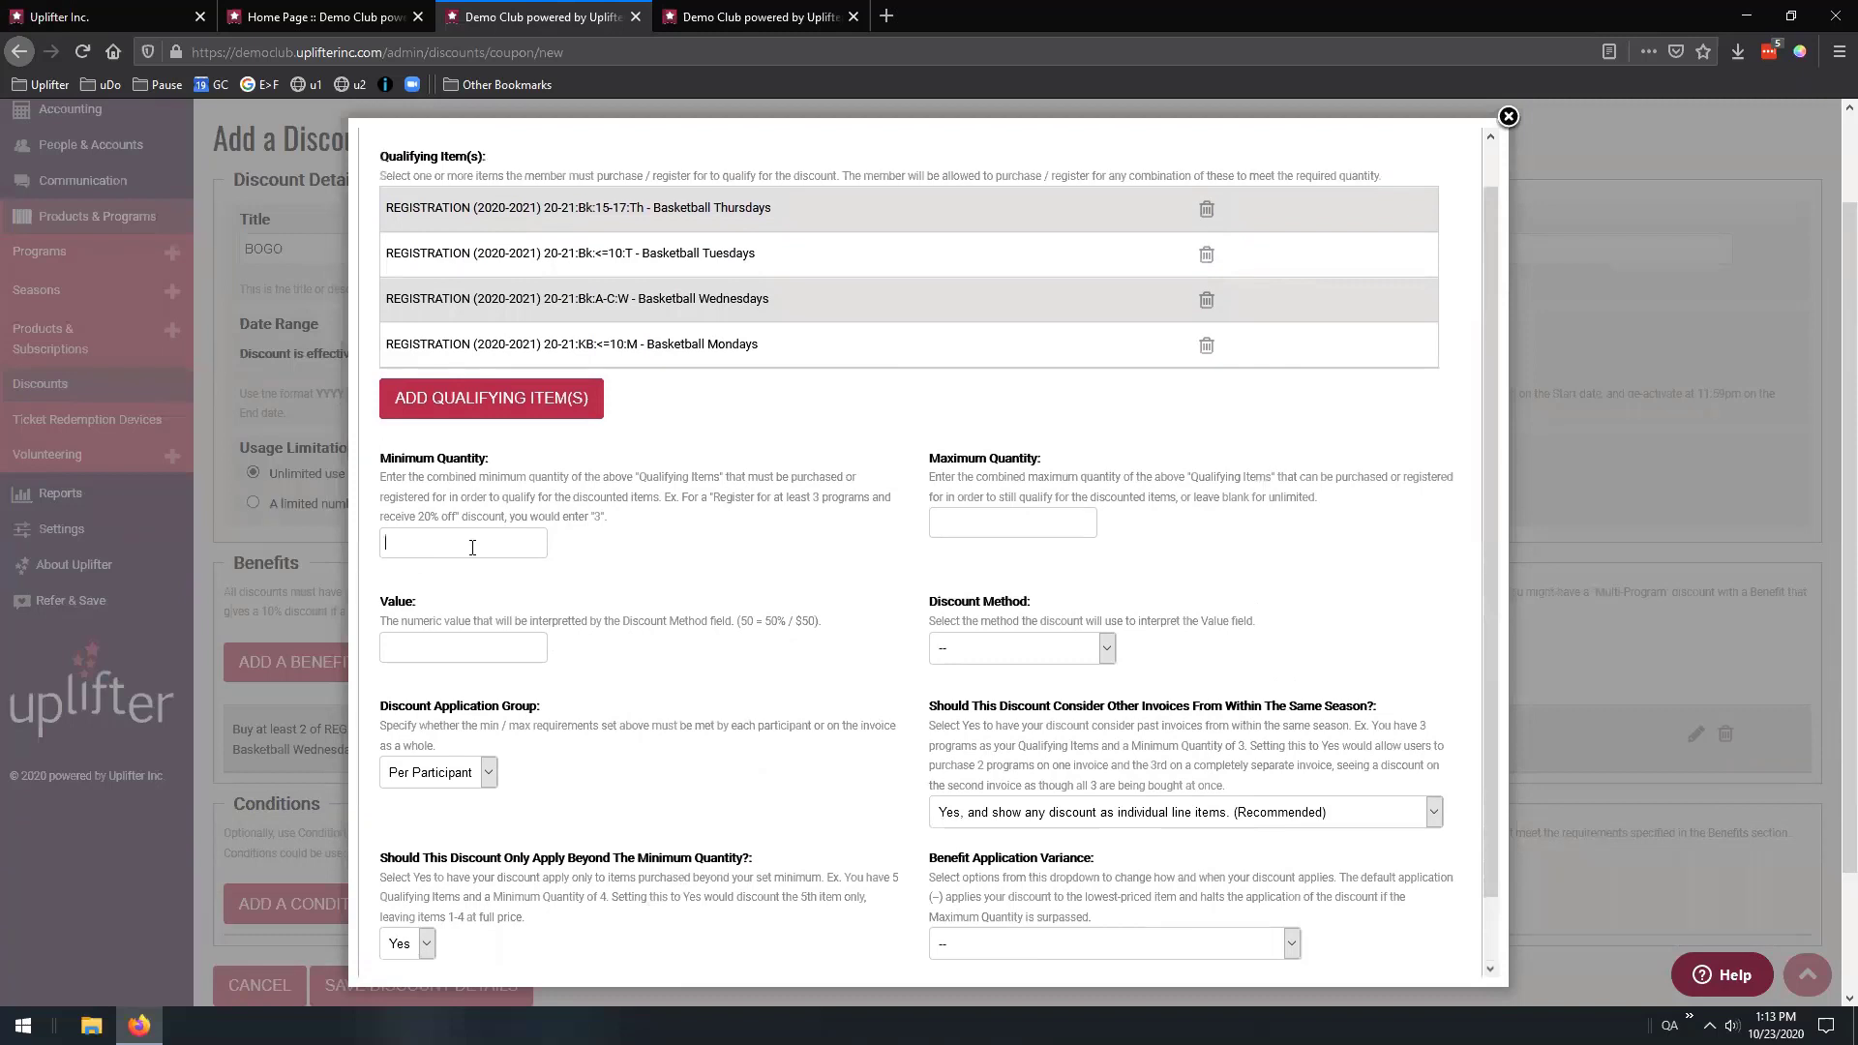
pyautogui.click(472, 548)
pyautogui.write('3')
pyautogui.click(442, 645)
pyautogui.write('5')
pyautogui.click(960, 650)
pyautogui.click(964, 690)
pyautogui.moveTo(449, 642); pyautogui.dragTo(376, 660)
pyautogui.scroll(-1, 677, 697)
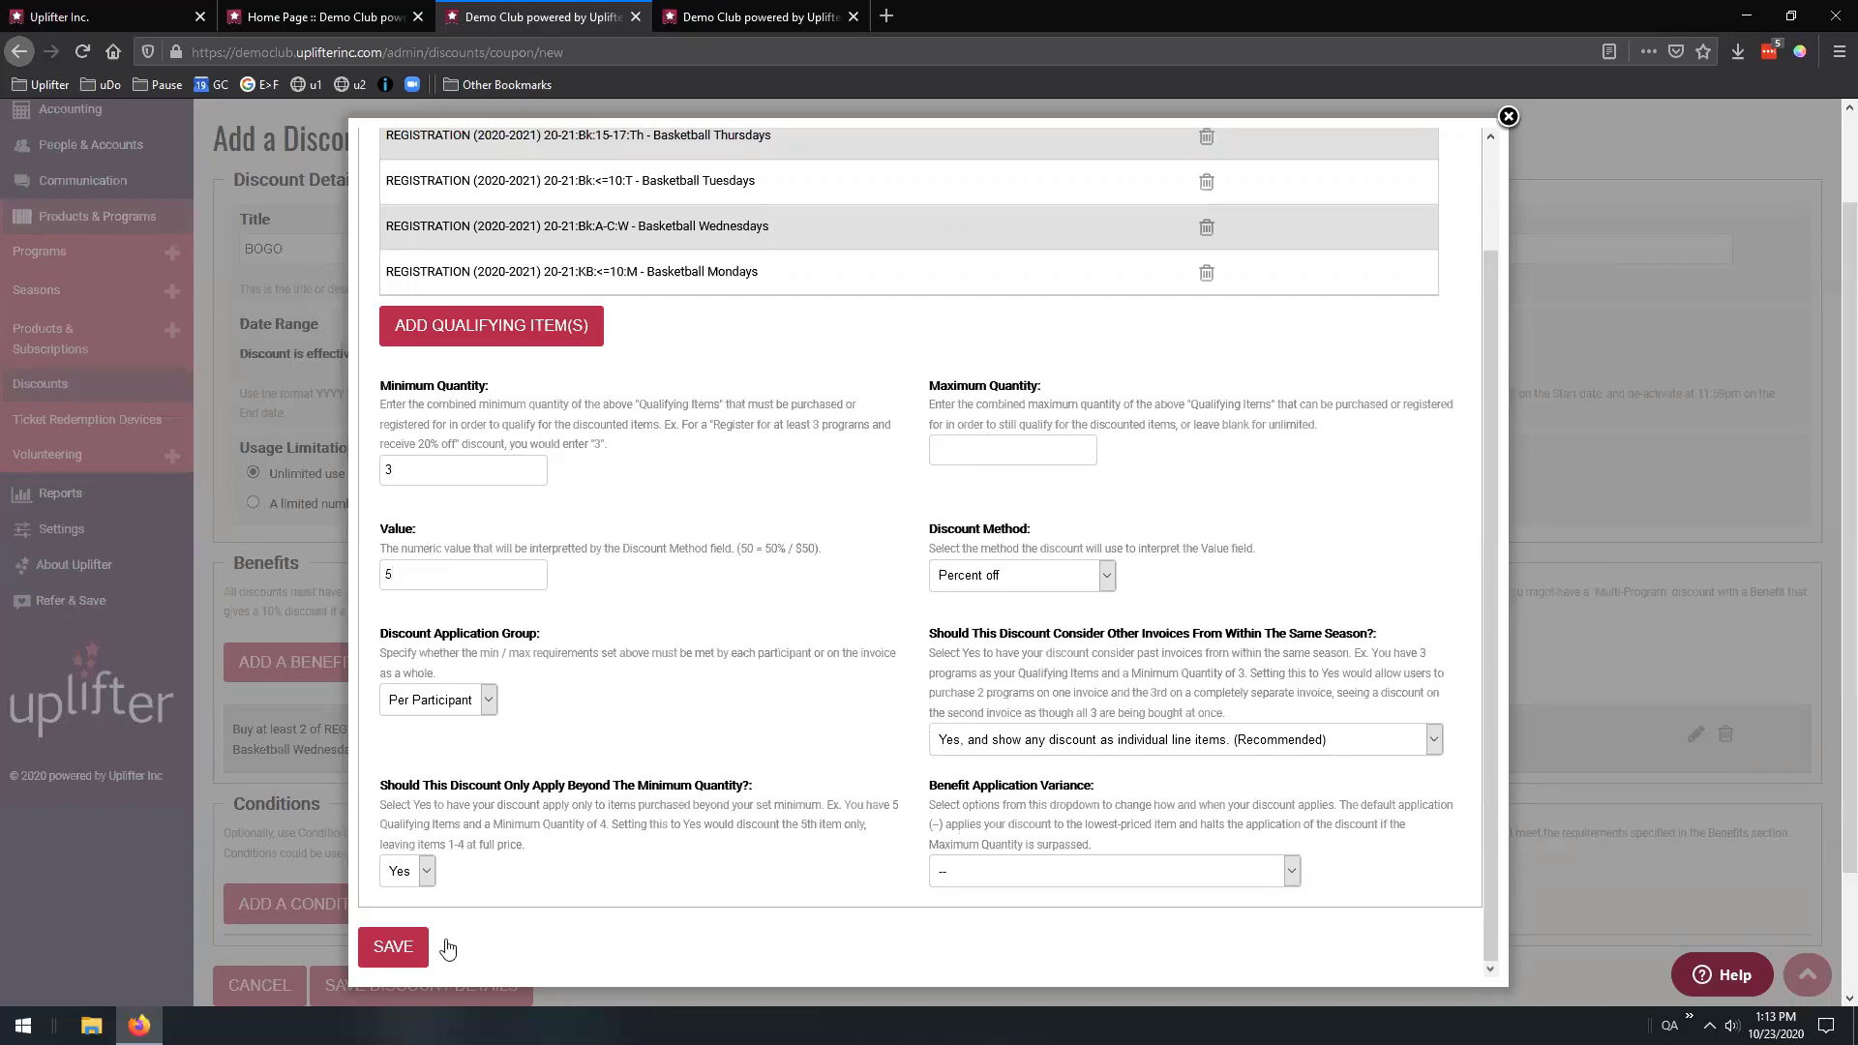
pyautogui.click(399, 948)
# Delete both Item Count Discount benefits from the discount
pyautogui.scroll(-2, 703, 879)
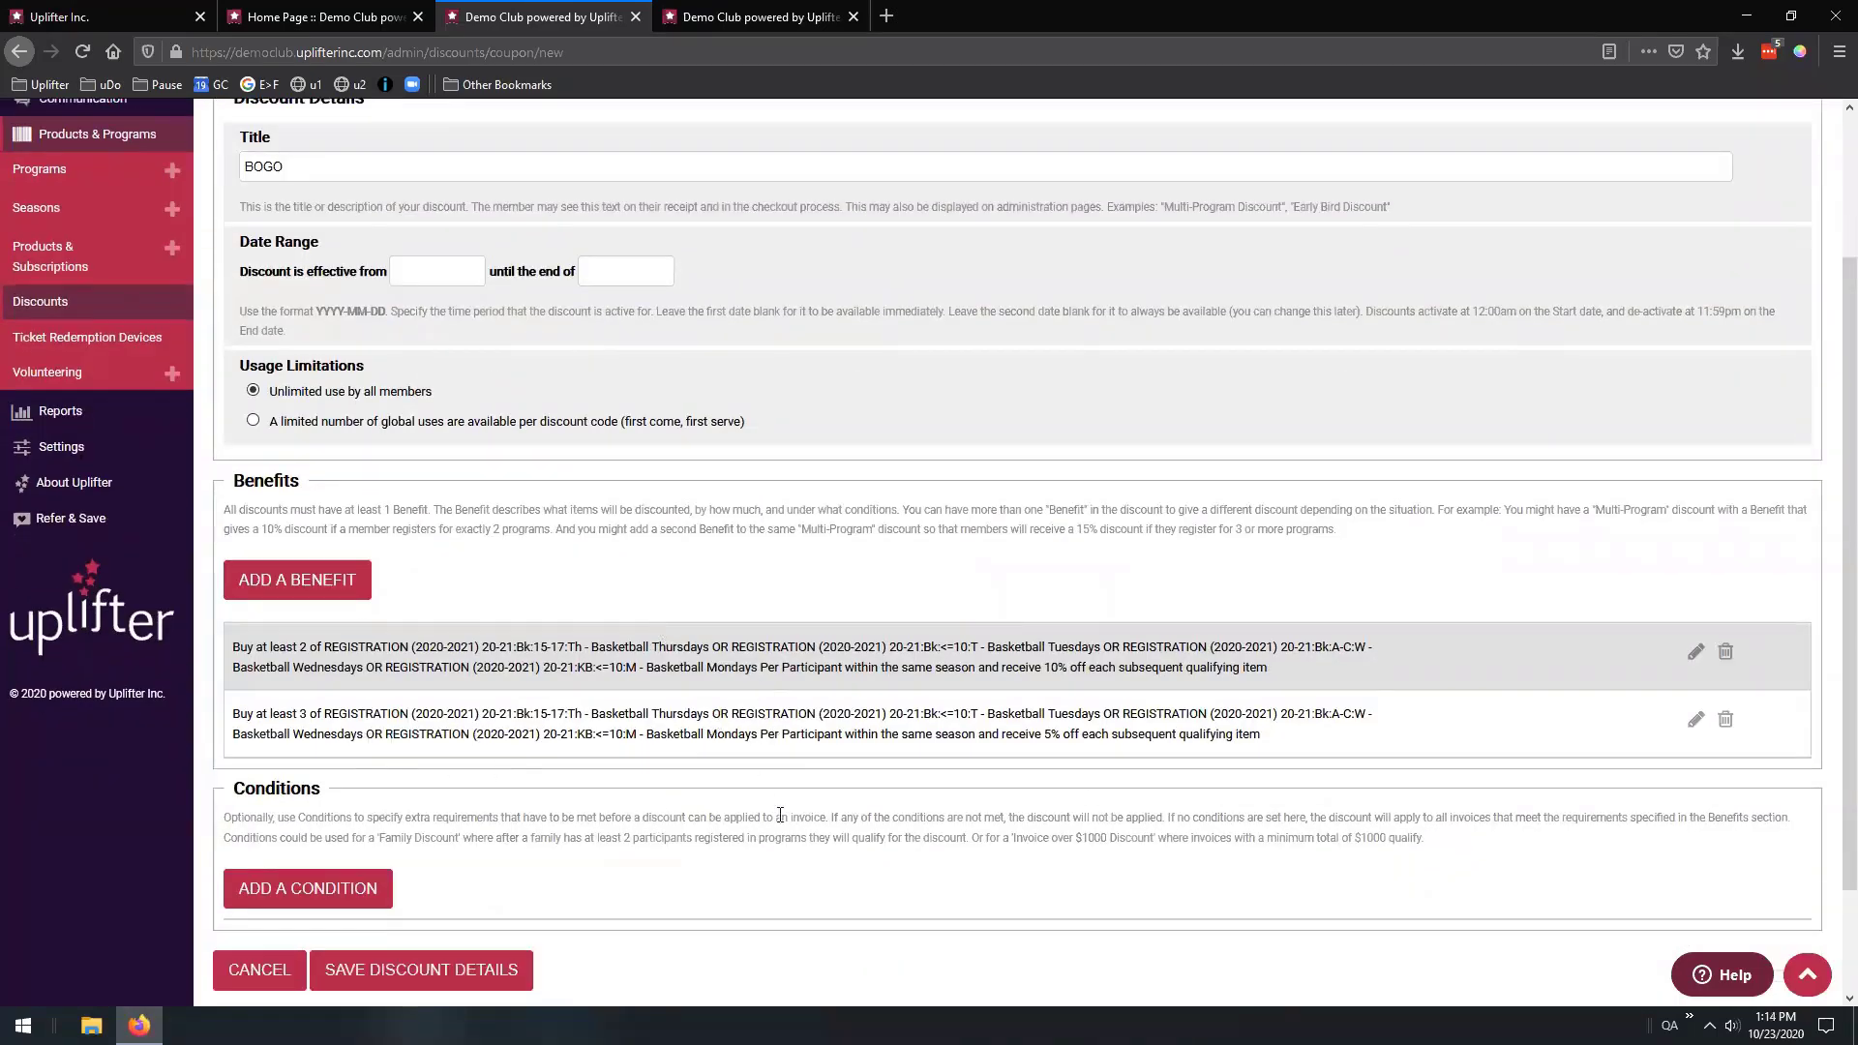
pyautogui.scroll(2, 630, 514)
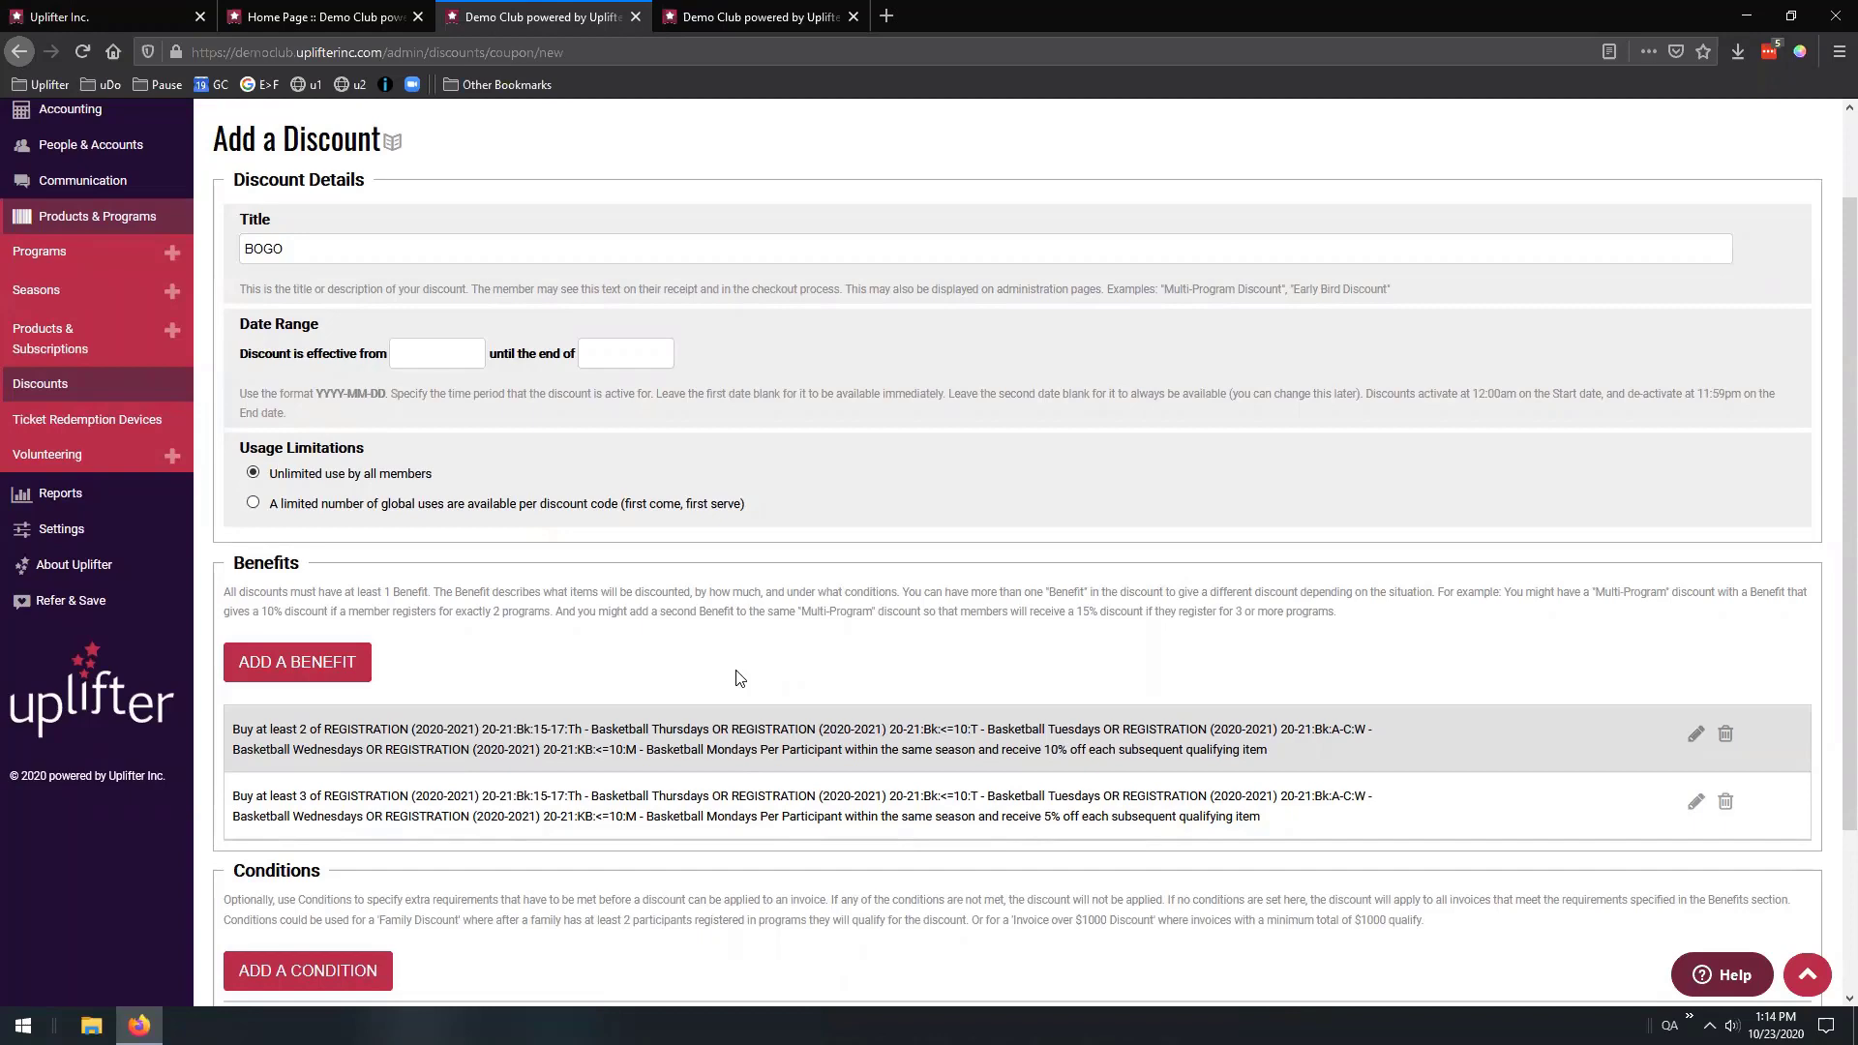
pyautogui.click(1726, 801)
pyautogui.click(916, 464)
pyautogui.click(1726, 734)
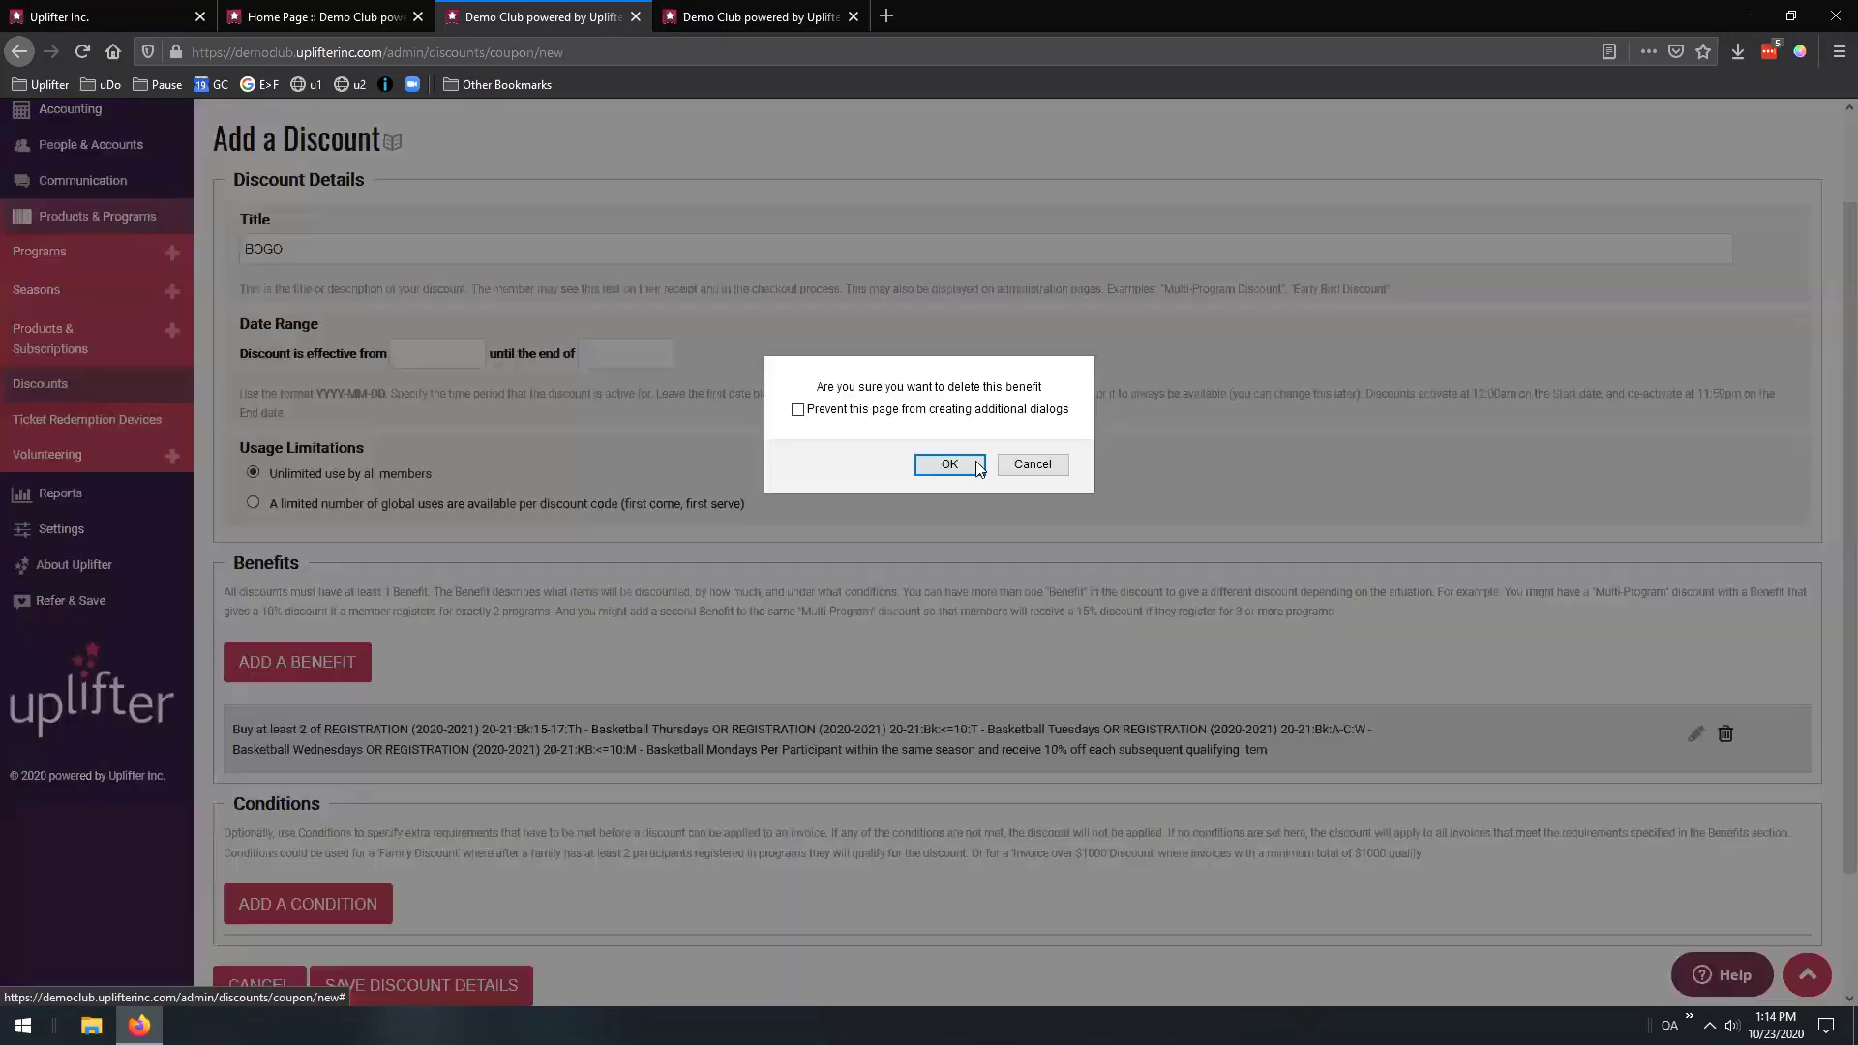
pyautogui.click(949, 465)
# Change the discount's title to Family Discount and open a new benefit for it
pyautogui.moveTo(288, 249); pyautogui.dragTo(216, 249)
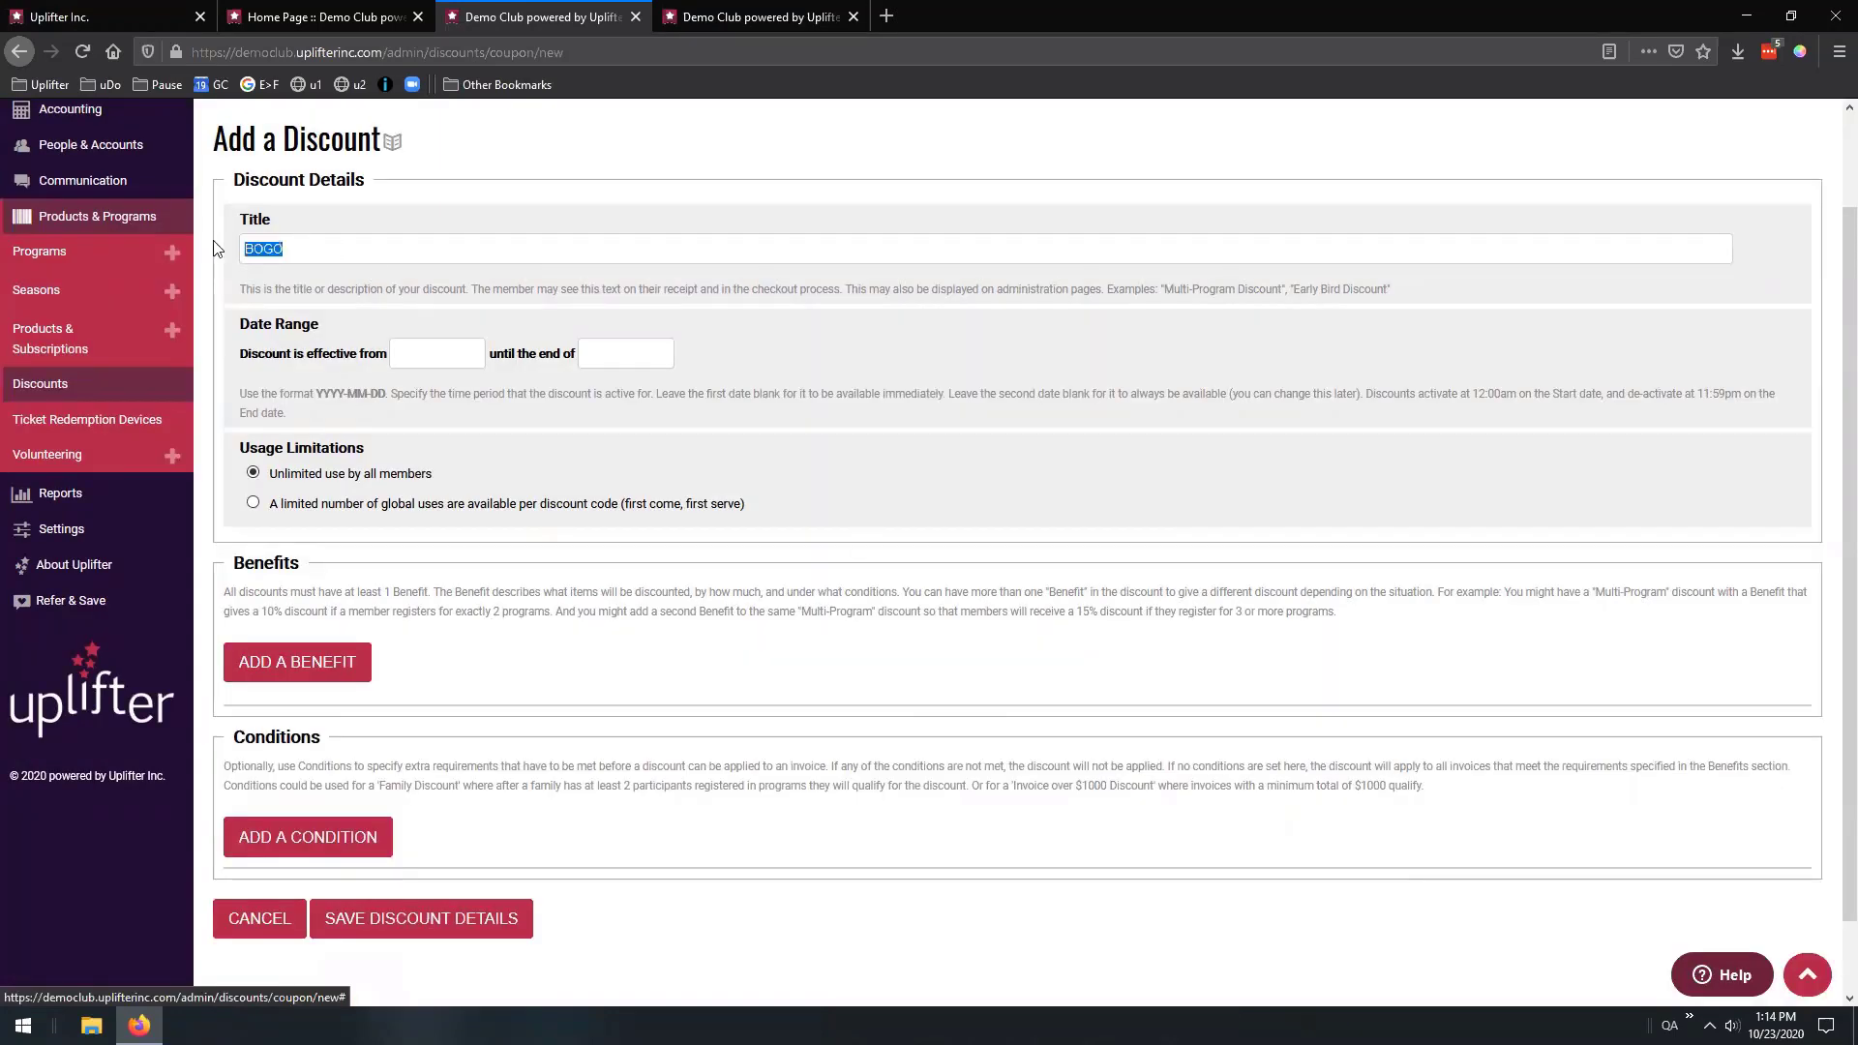
pyautogui.write('Family Discount')
pyautogui.scroll(-1, 745, 498)
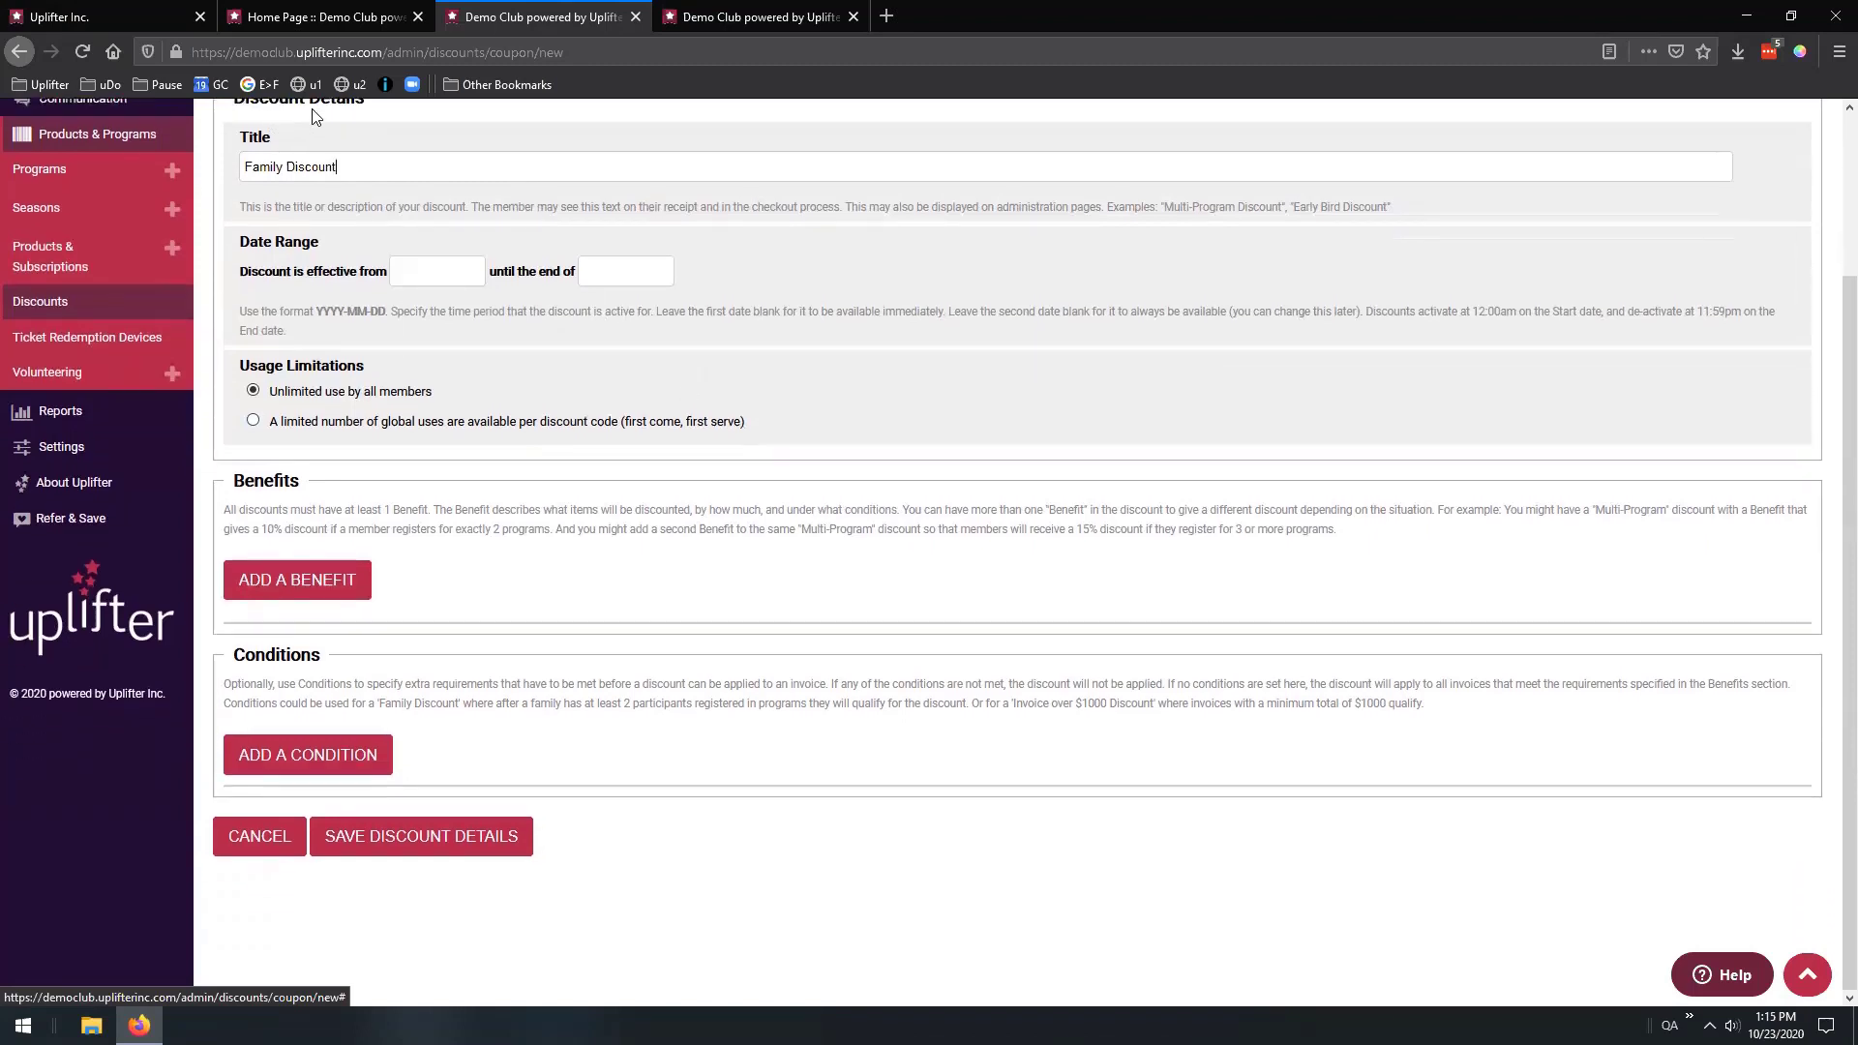
pyautogui.scroll(1, 382, 240)
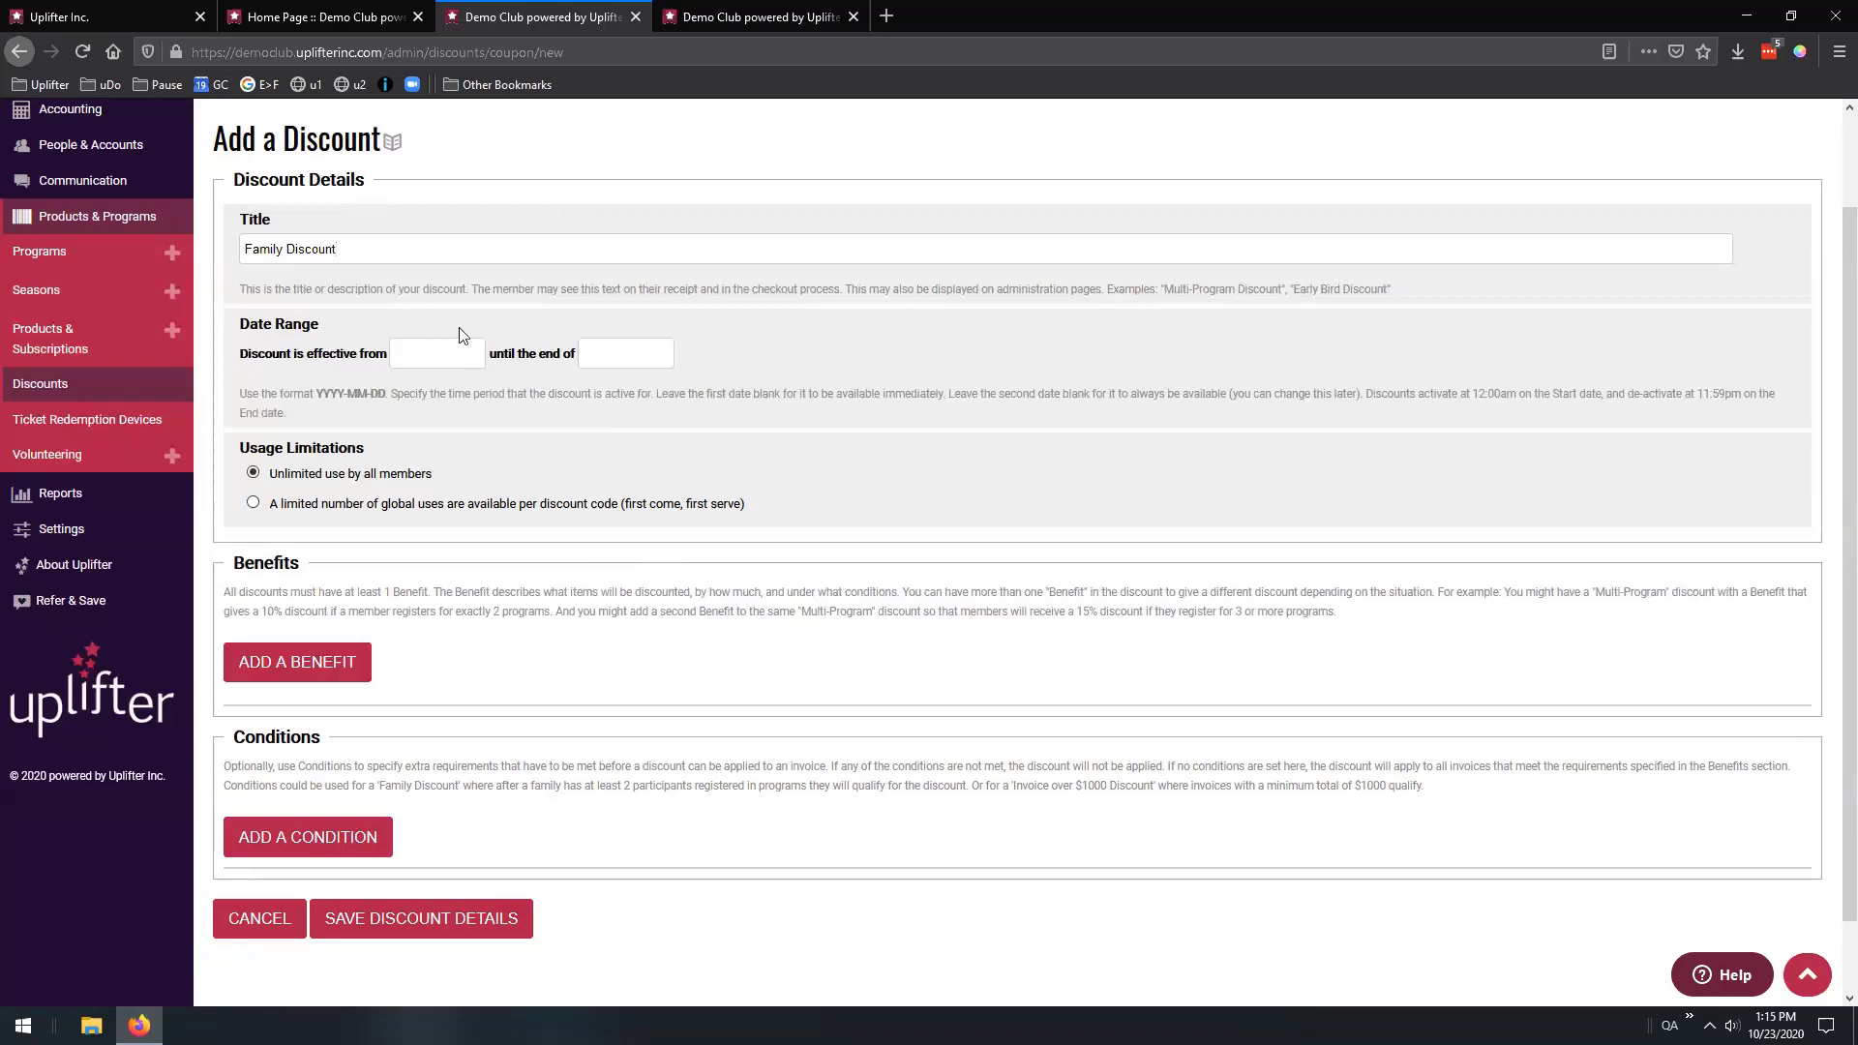
pyautogui.tripleClick(320, 250)
pyautogui.click(340, 660)
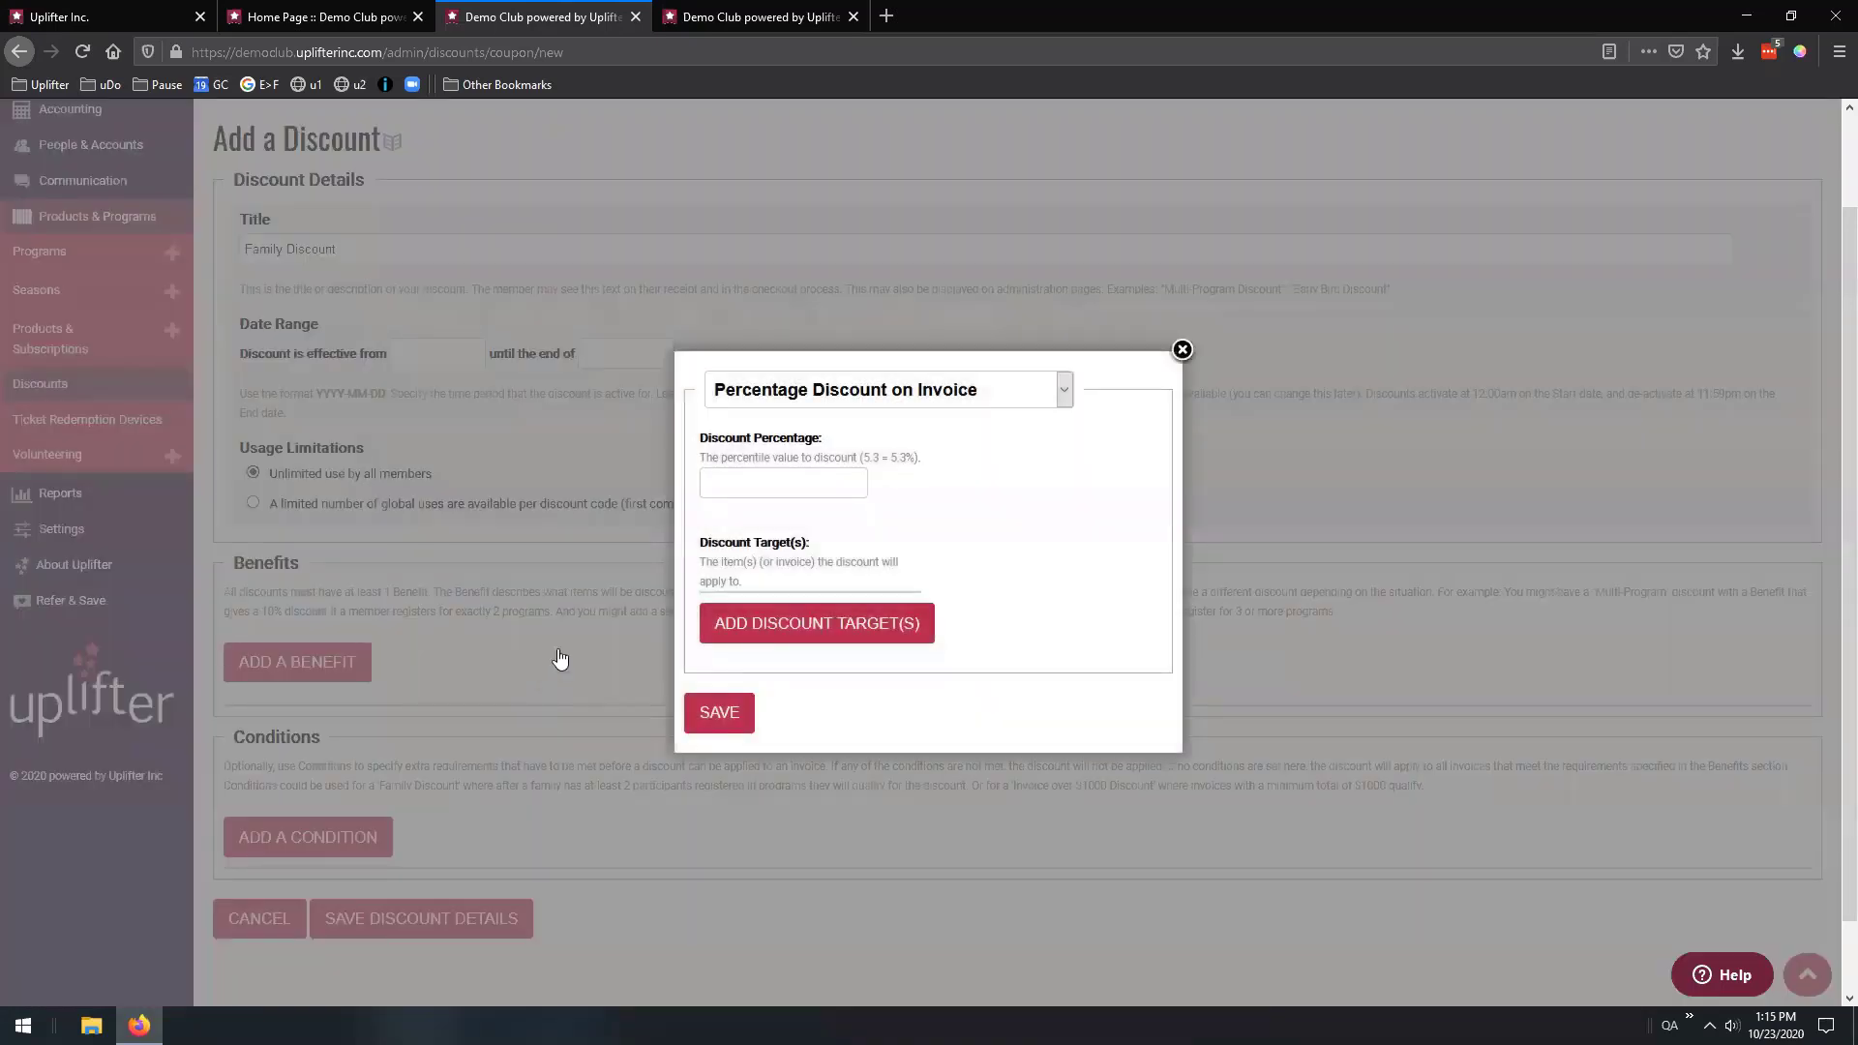
# Make the new benefit a Participant Count Discounts benefit and choose Specific item(s) as its qualifying target
pyautogui.click(920, 388)
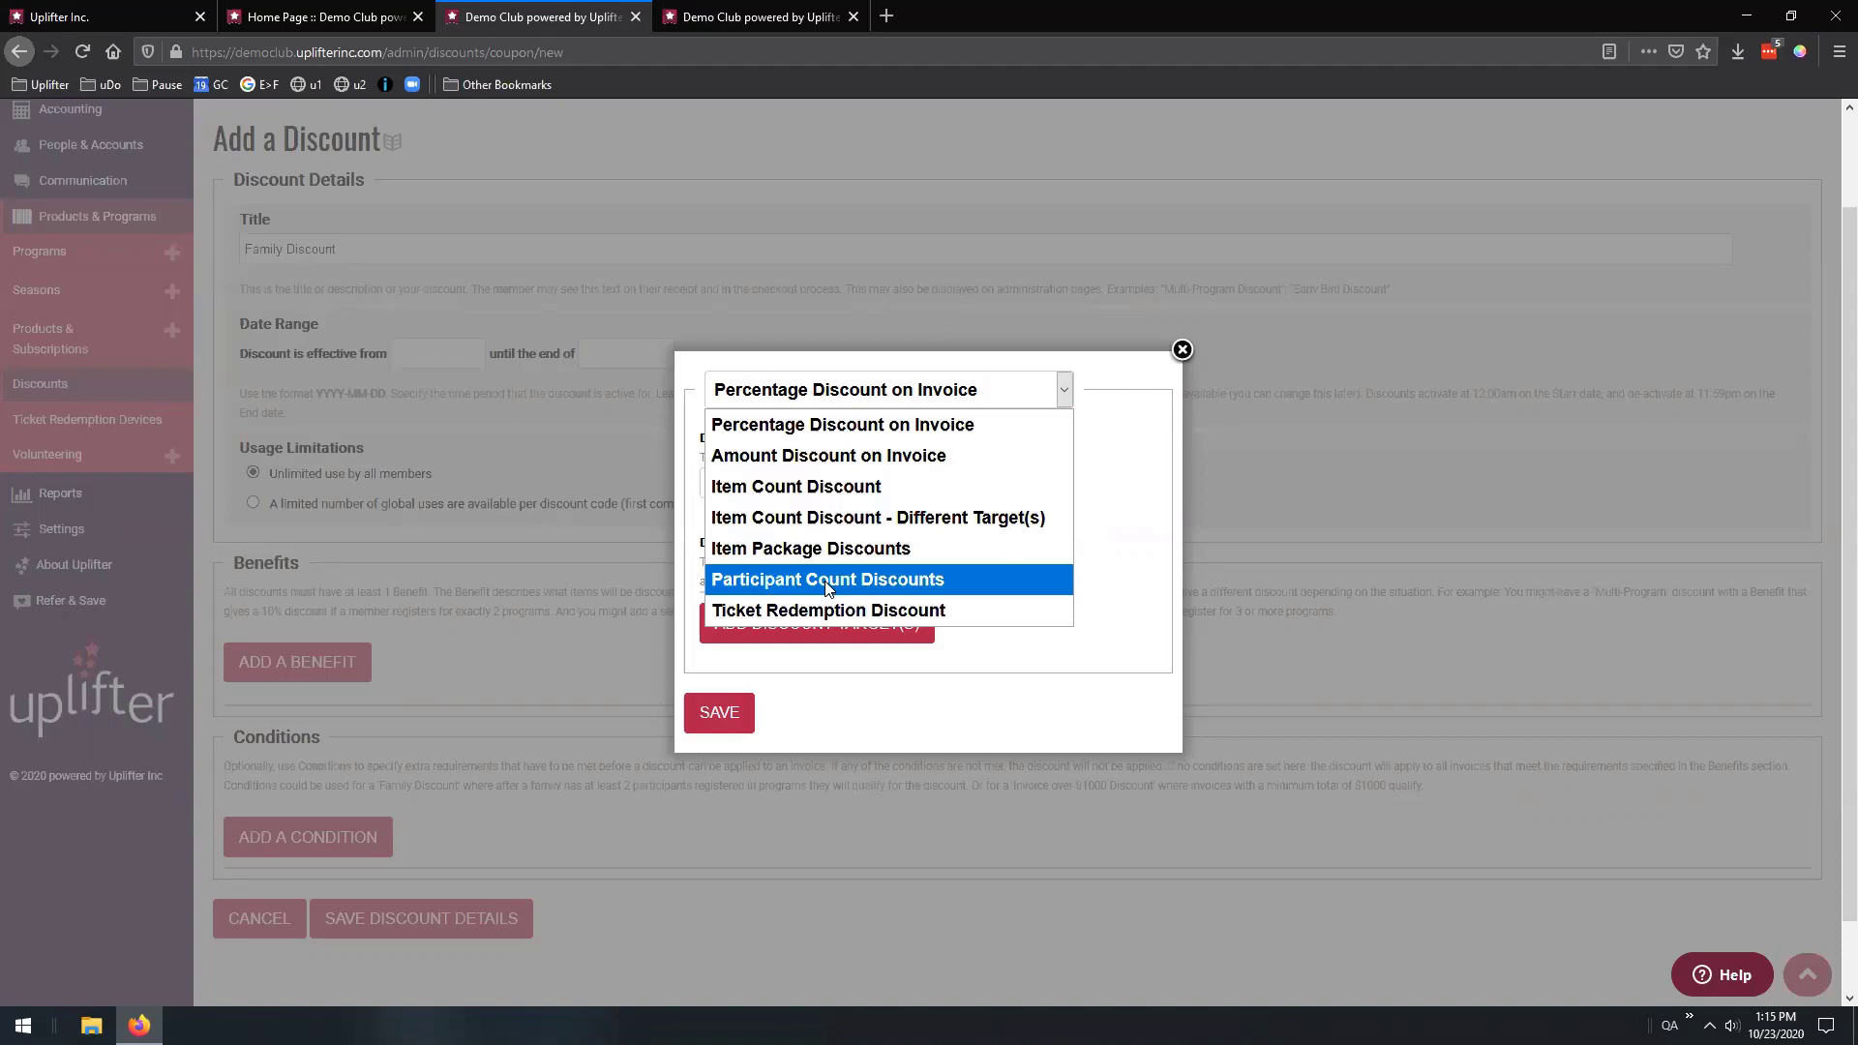
pyautogui.click(761, 581)
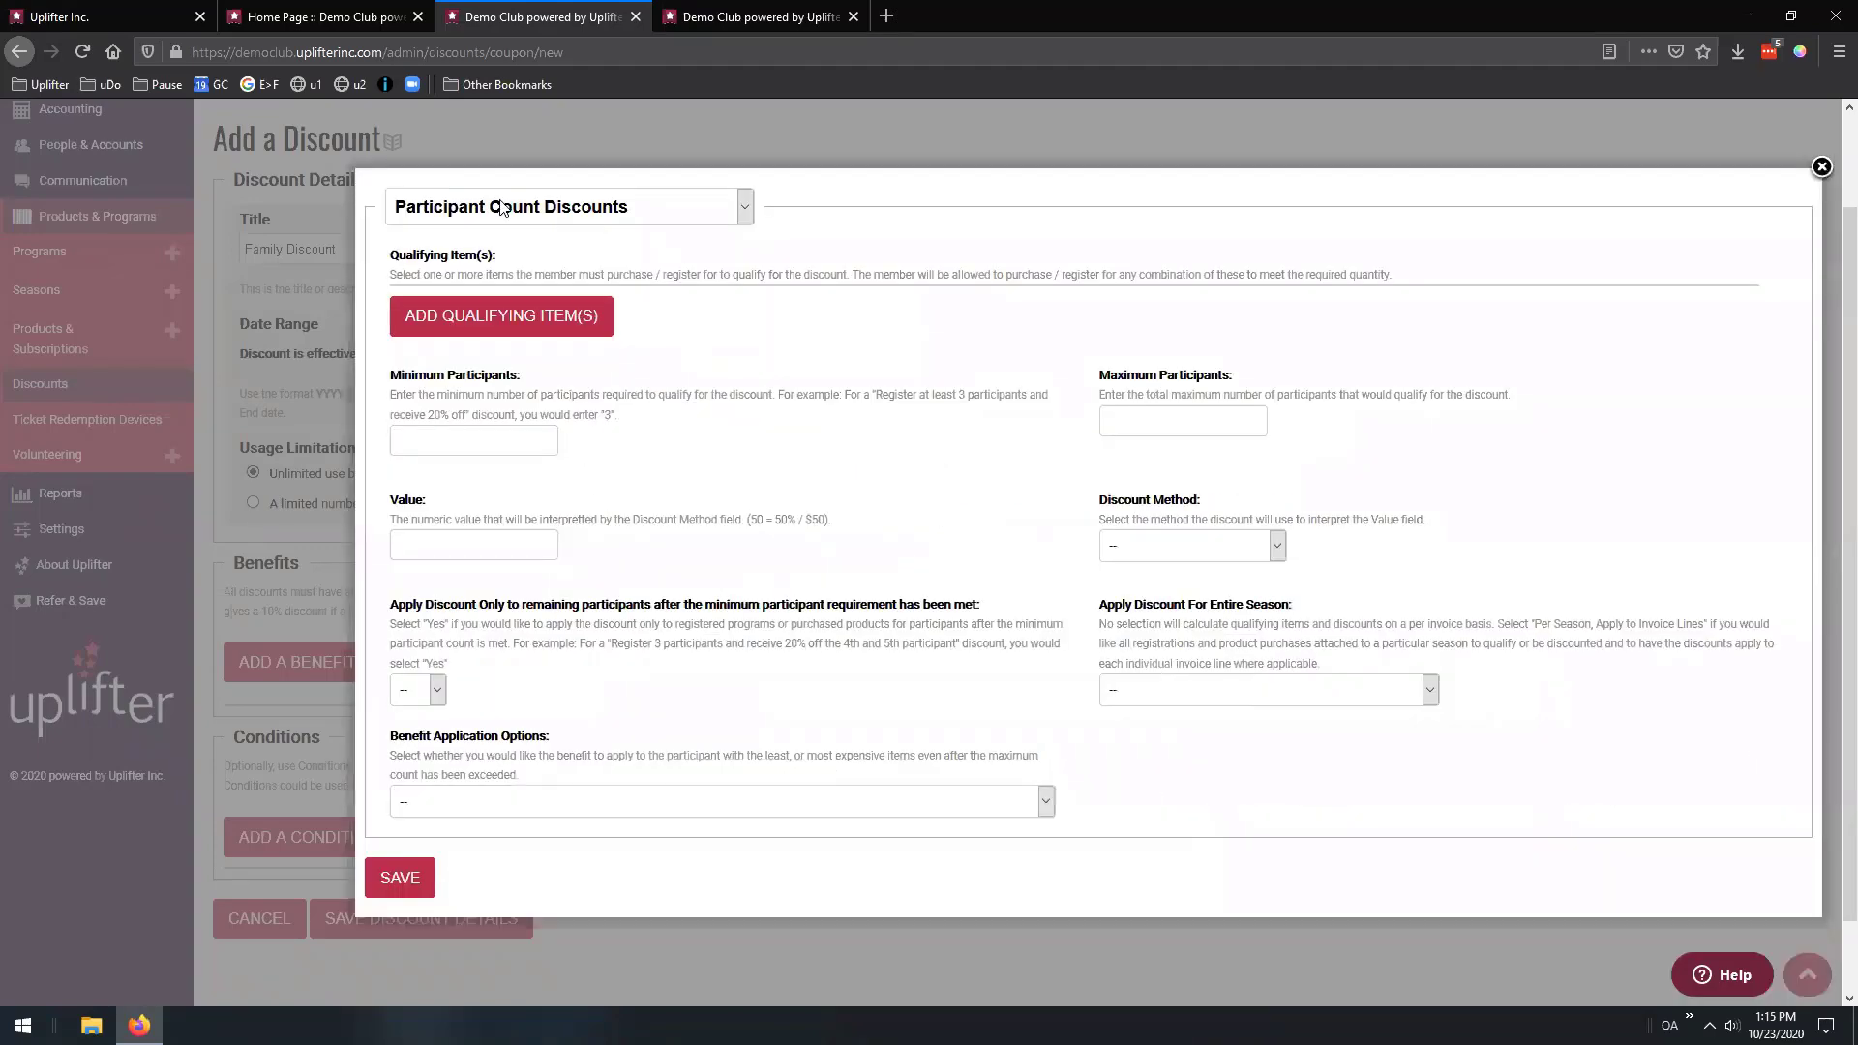
pyautogui.click(493, 313)
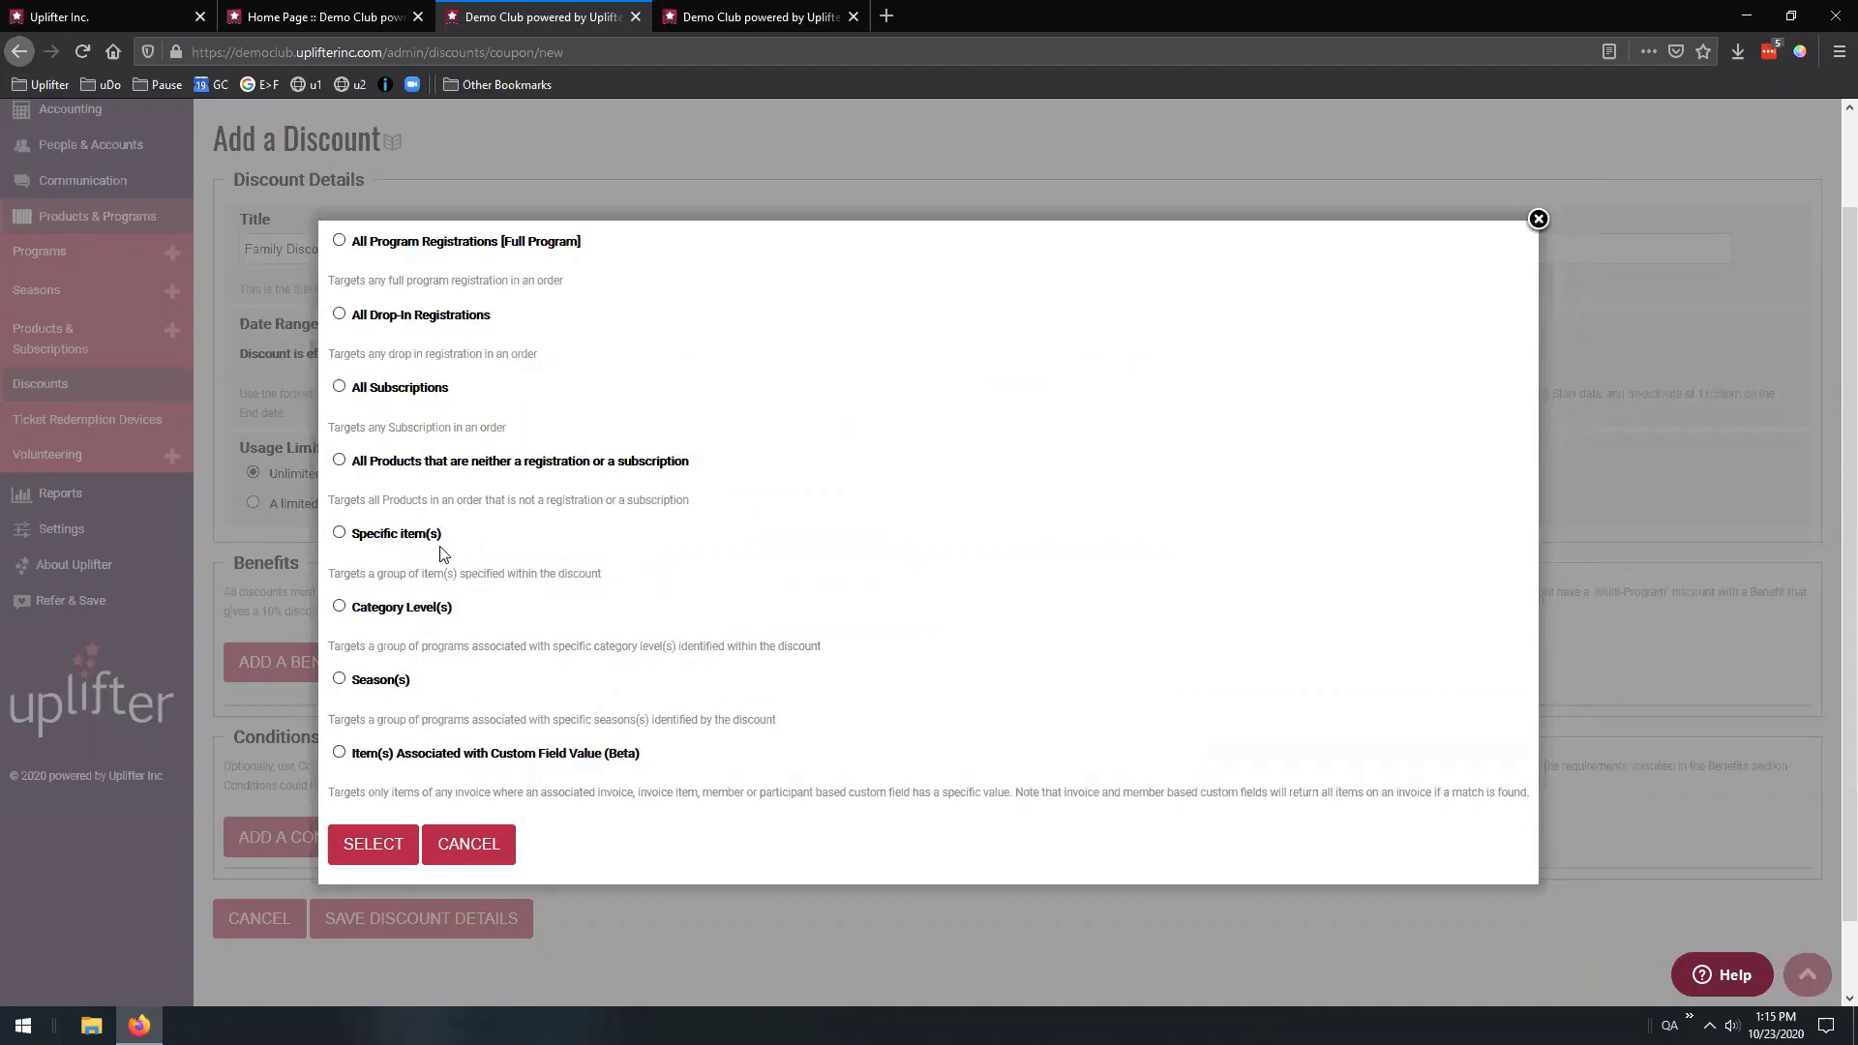
pyautogui.click(404, 542)
pyautogui.click(366, 844)
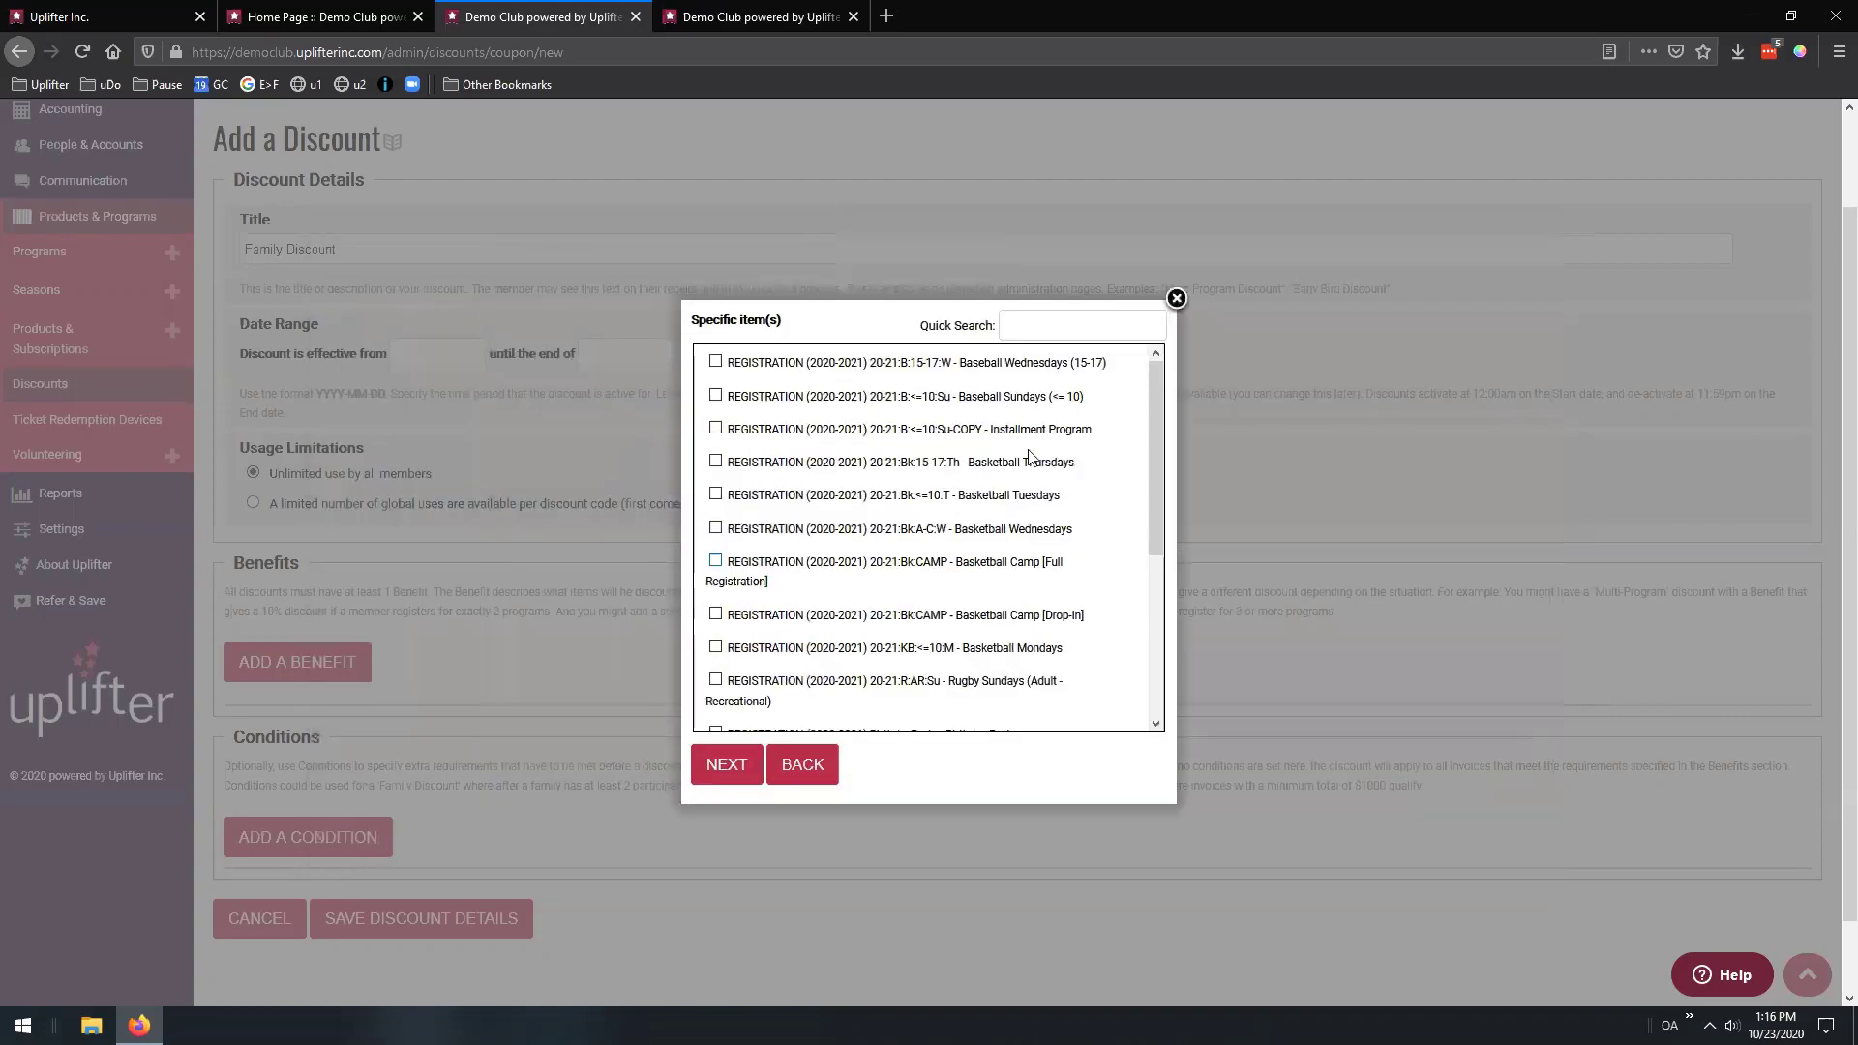
# Find the basketball items and add the Basketball Mondays, Tuesdays, Wednesdays and Thursdays registrations as qualifying items
pyautogui.click(1079, 326)
pyautogui.write('bask')
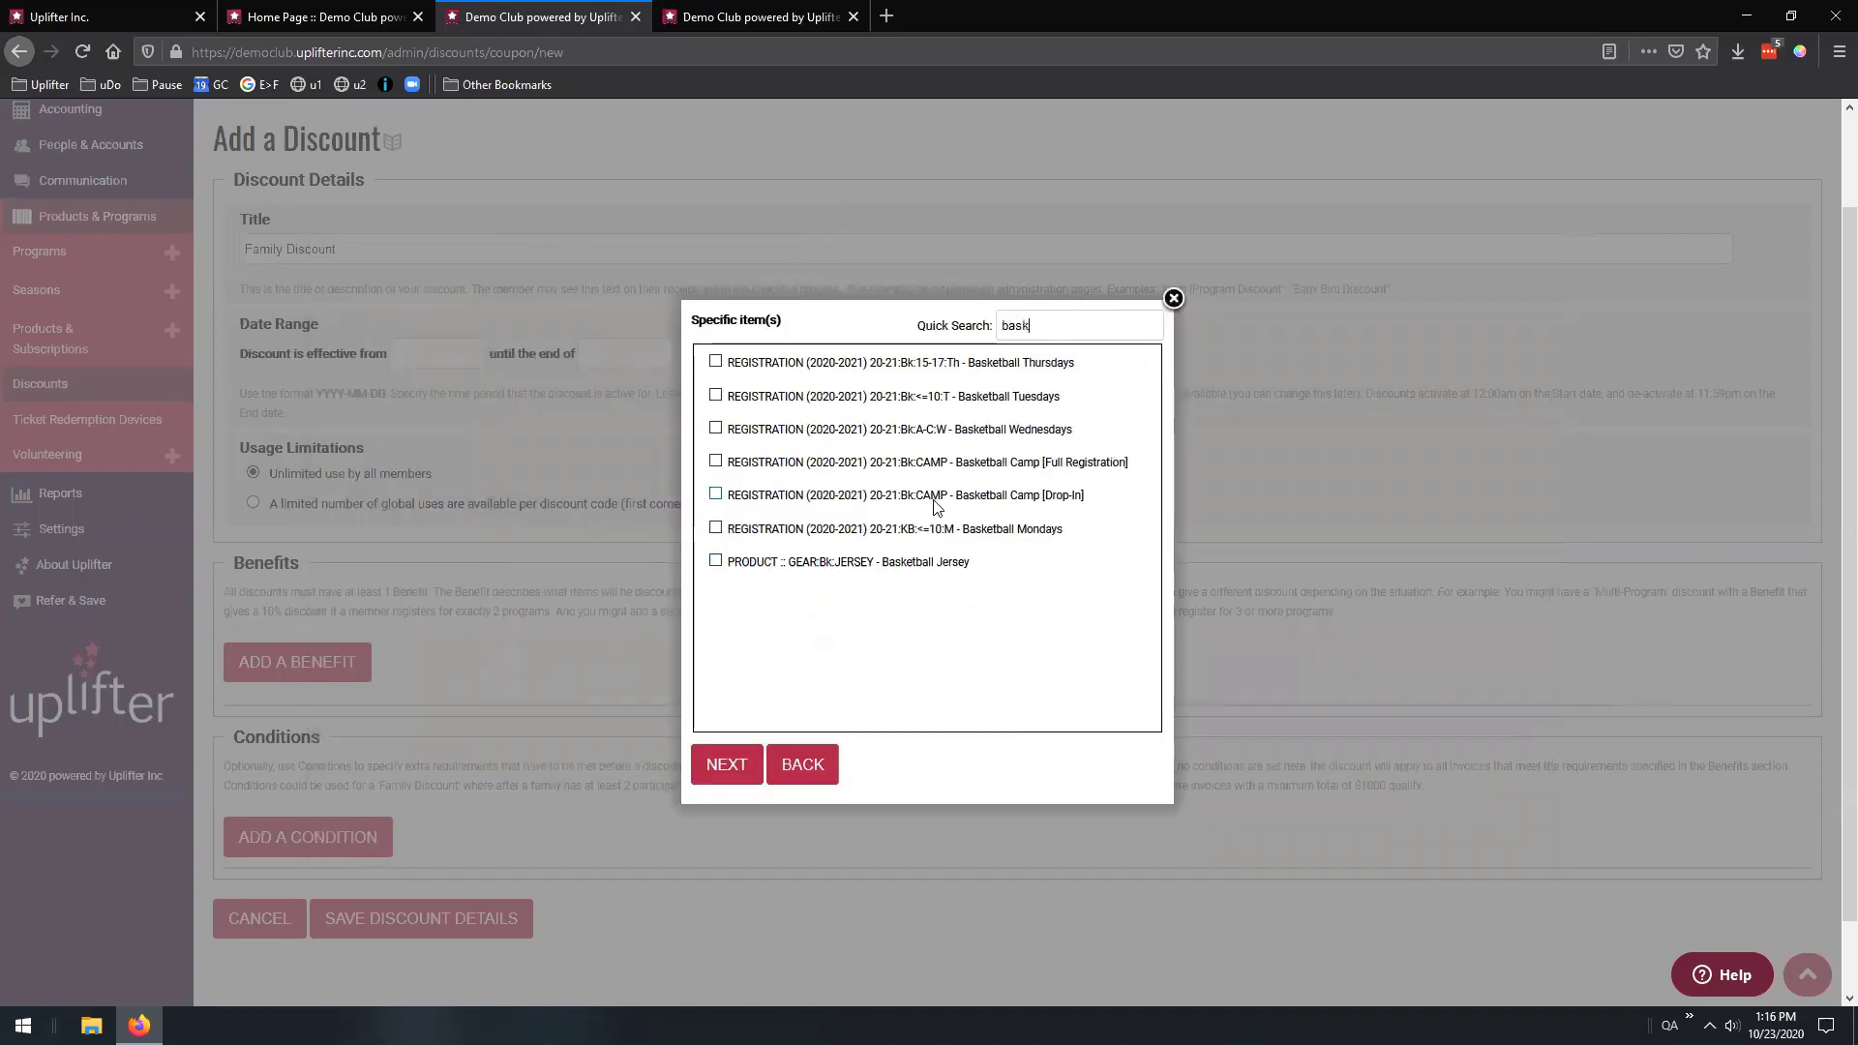
pyautogui.click(949, 531)
pyautogui.click(1009, 432)
pyautogui.click(1026, 400)
pyautogui.click(1038, 366)
pyautogui.click(726, 768)
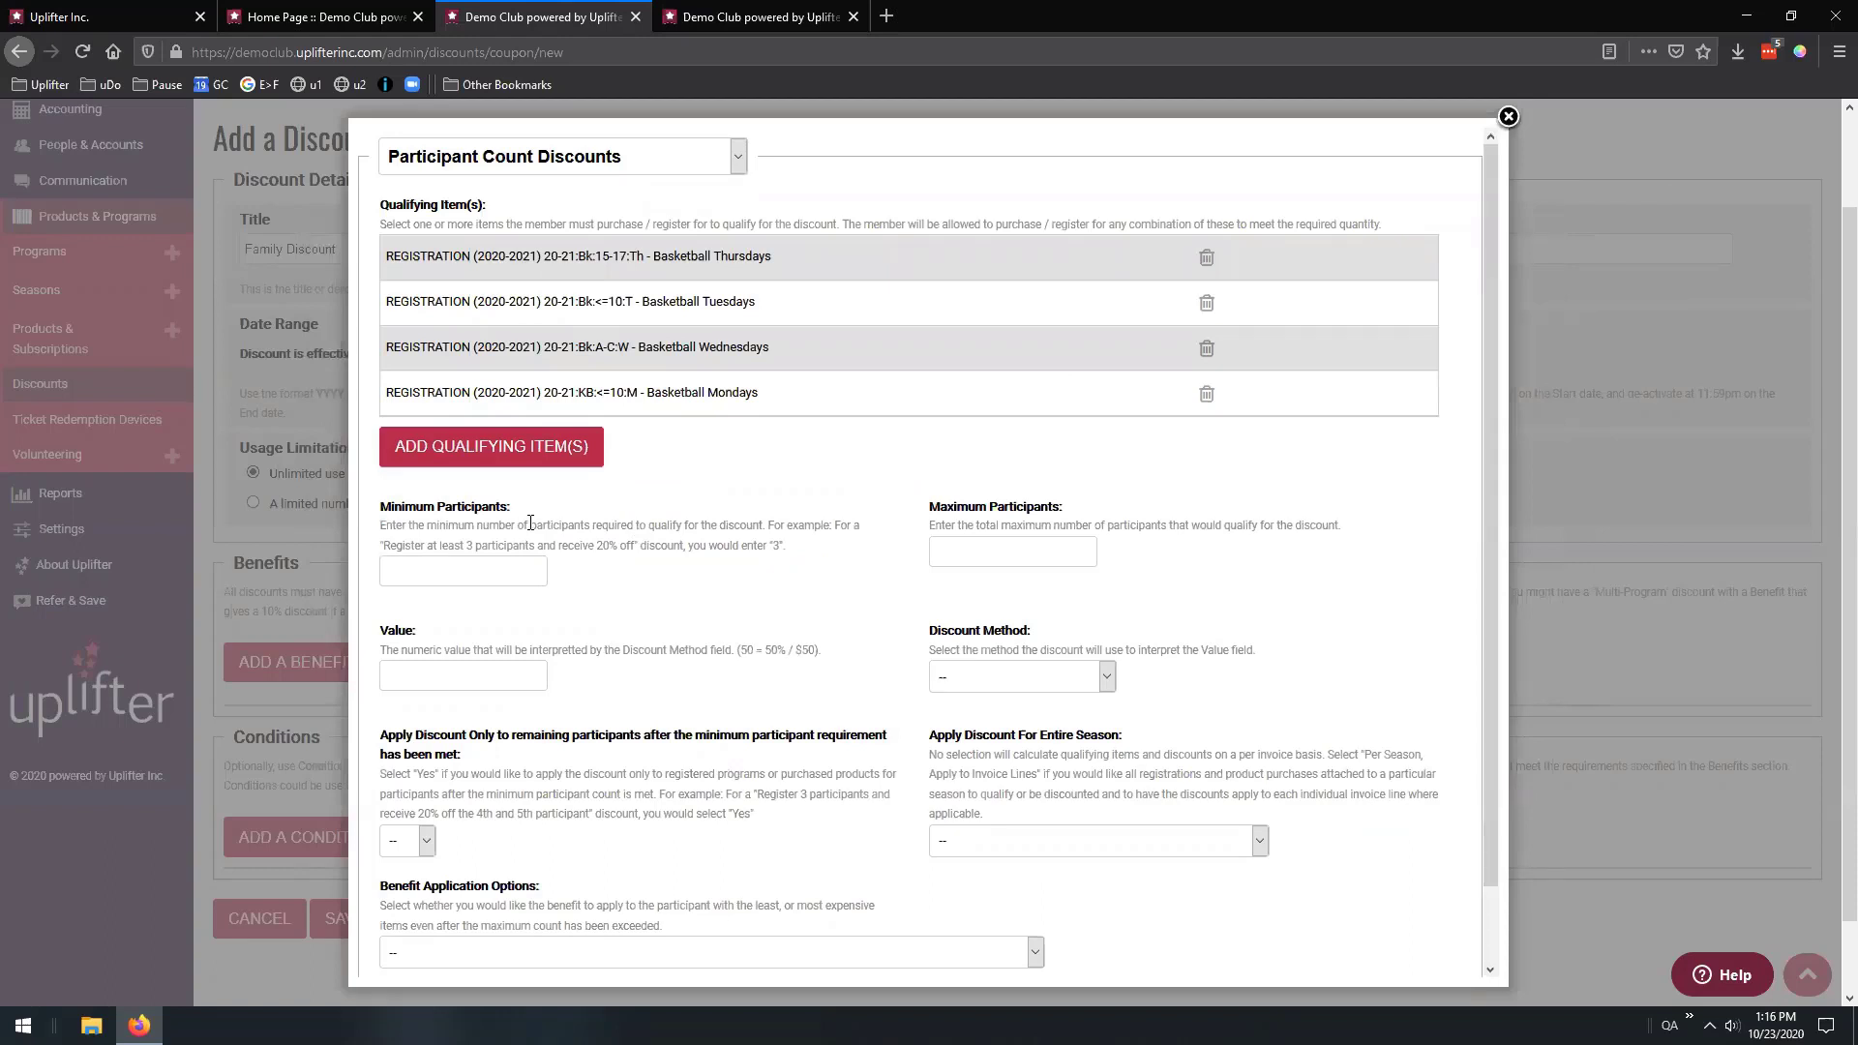
# Set the minimum participants to 1 and apply the discount only to participants remaining after that minimum is met
pyautogui.click(456, 567)
pyautogui.scroll(-2, 617, 508)
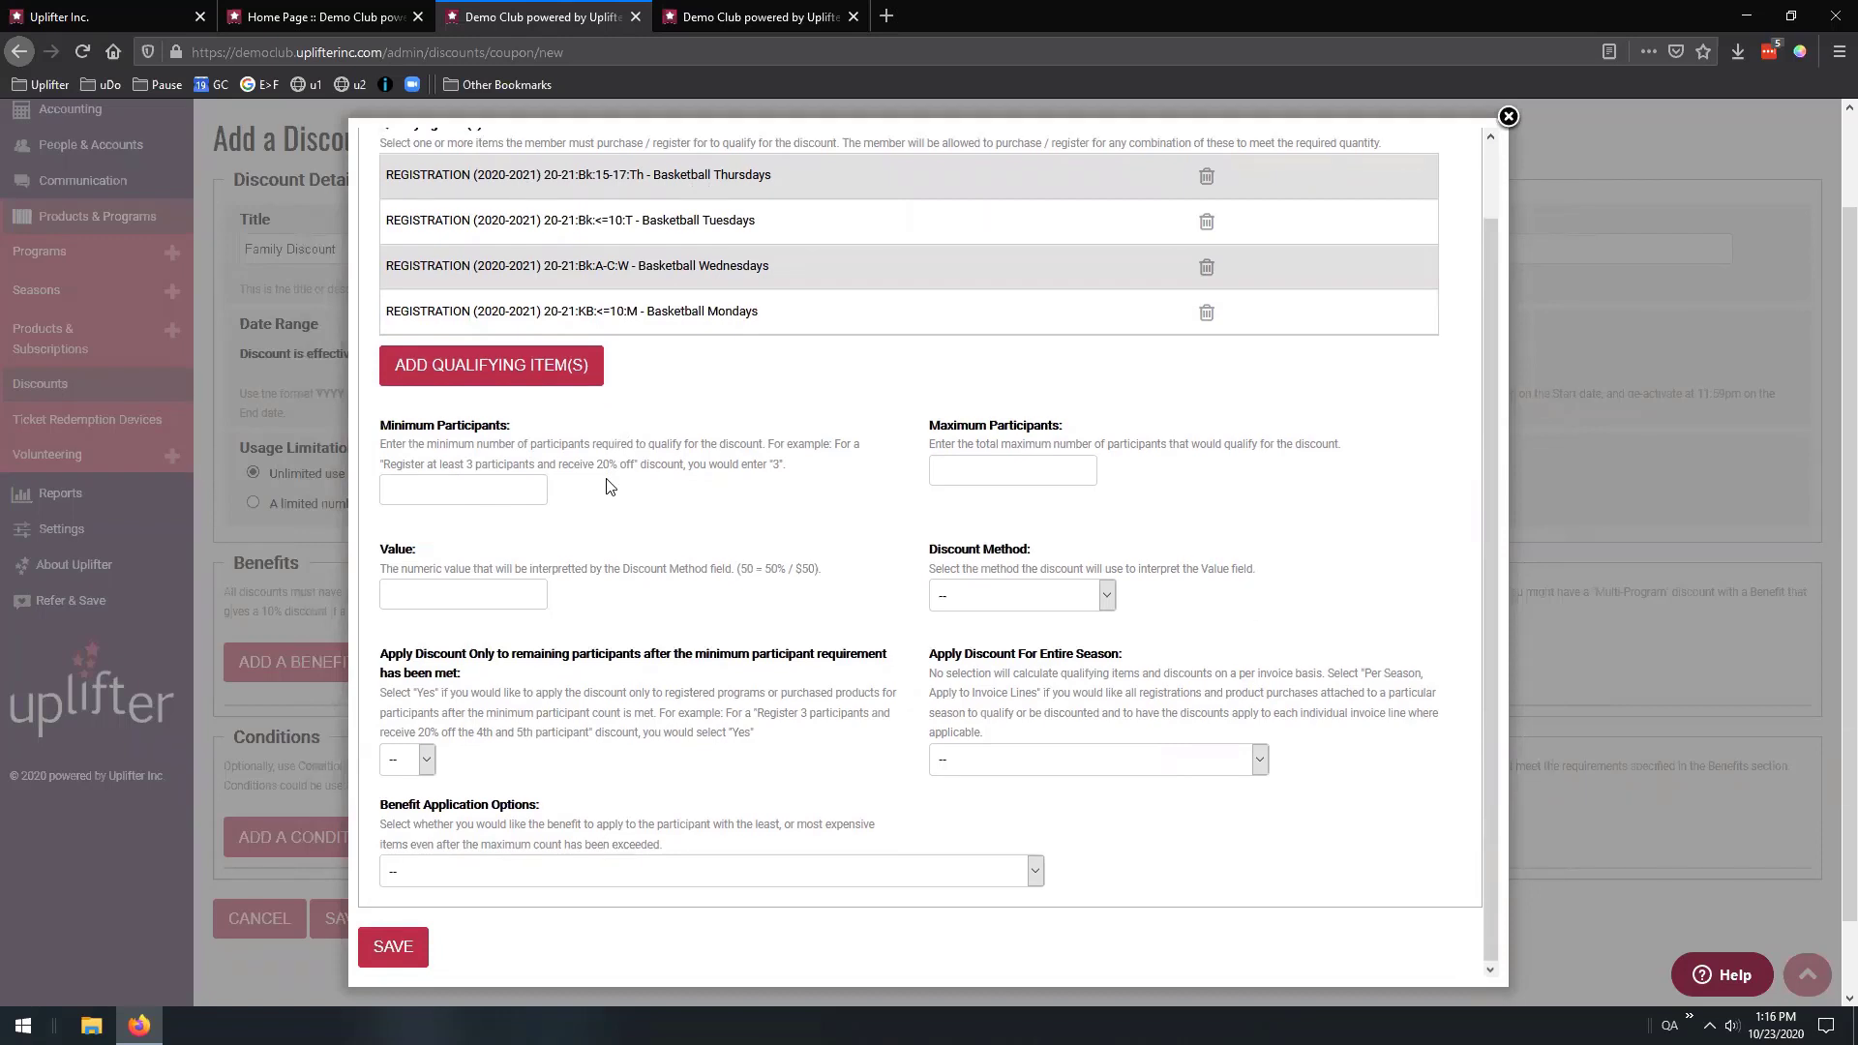
pyautogui.click(439, 488)
pyautogui.write('1')
pyautogui.moveTo(395, 654); pyautogui.dragTo(616, 656)
pyautogui.click(611, 678)
pyautogui.click(426, 760)
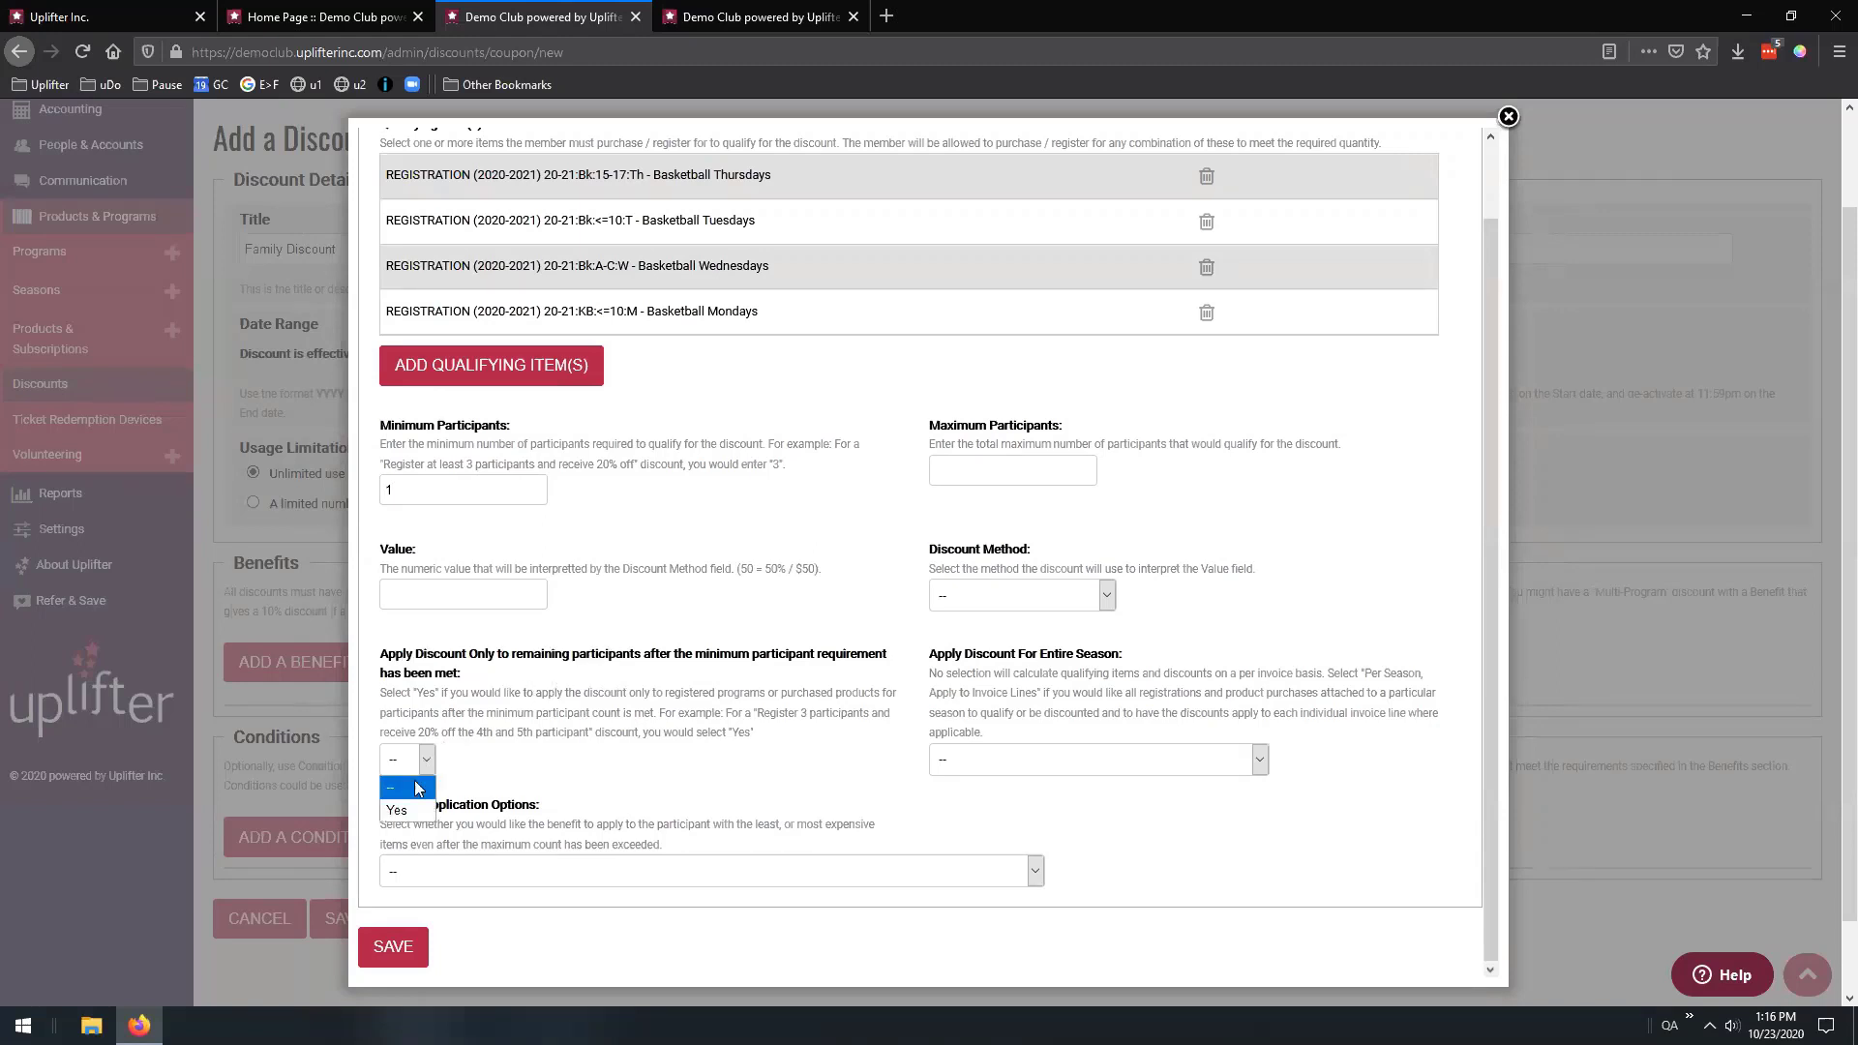
pyautogui.click(402, 811)
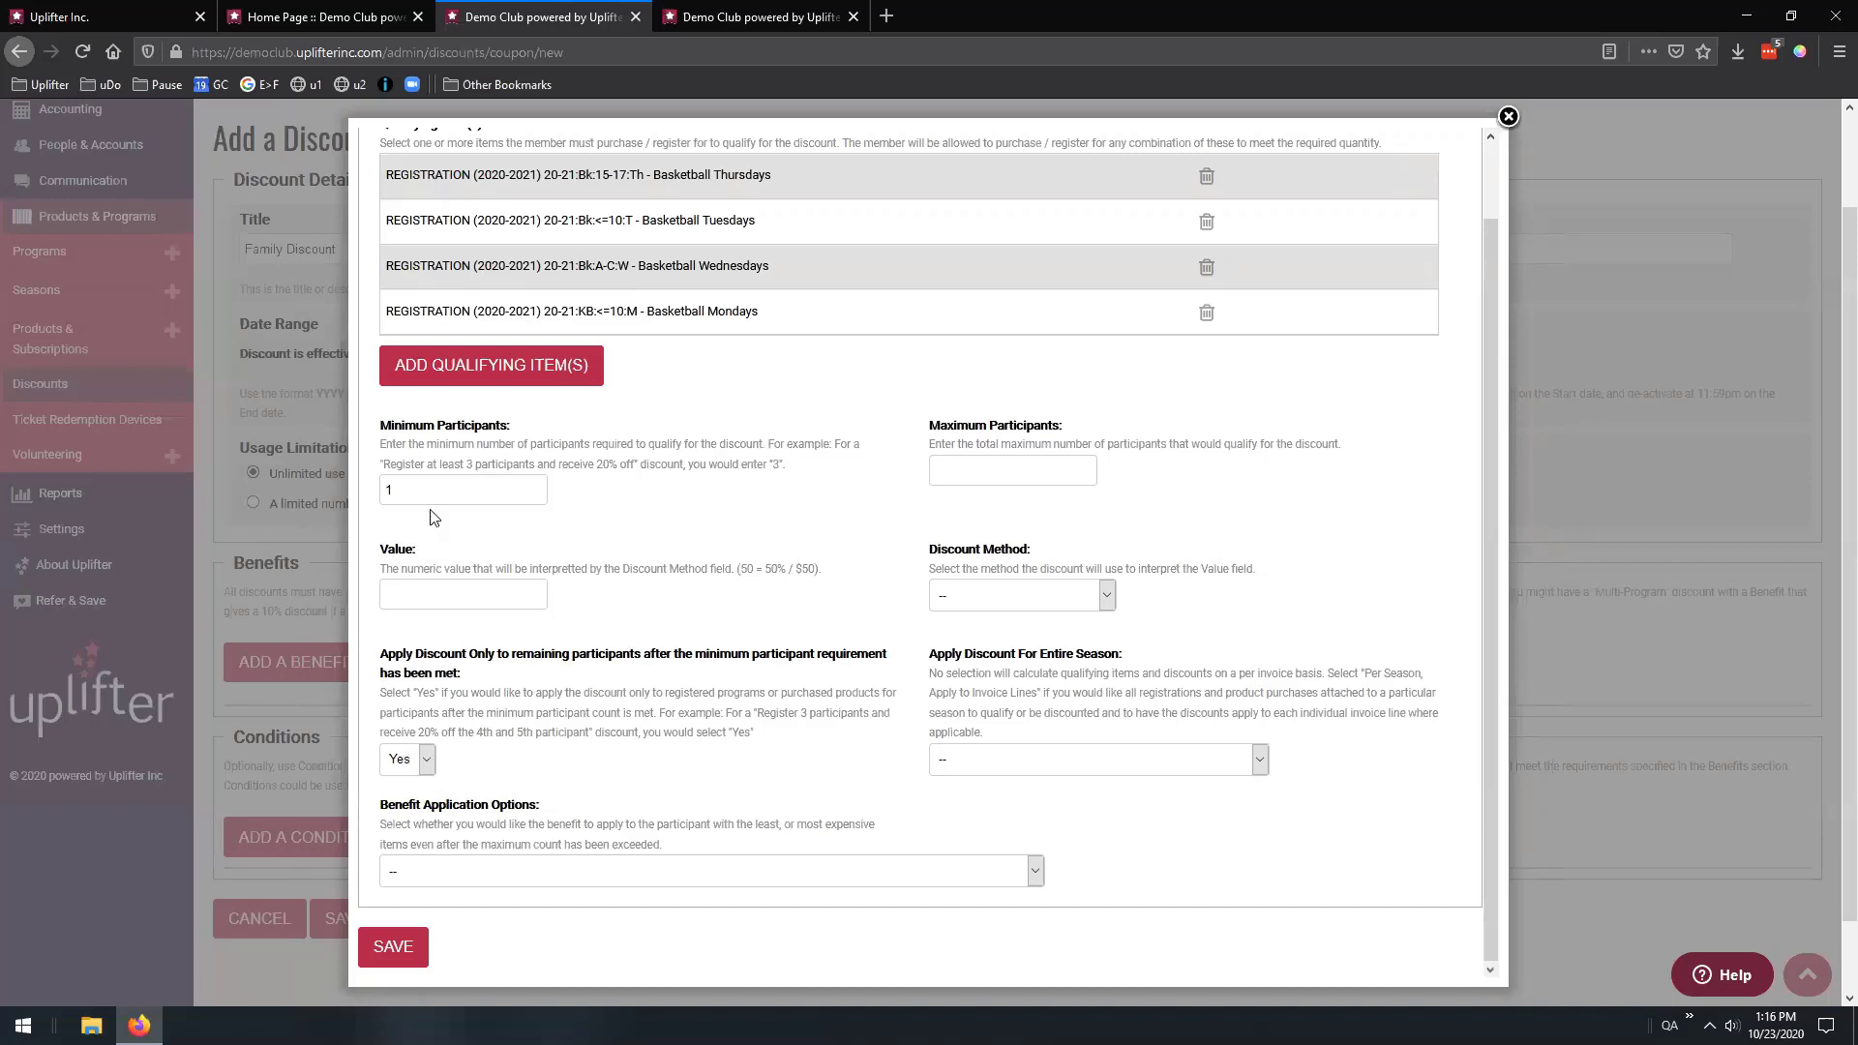
# Give the participant benefit a value of 20 with the Percent off method
pyautogui.moveTo(416, 491); pyautogui.dragTo(372, 488)
pyautogui.click(459, 595)
pyautogui.write('20')
pyautogui.click(1016, 602)
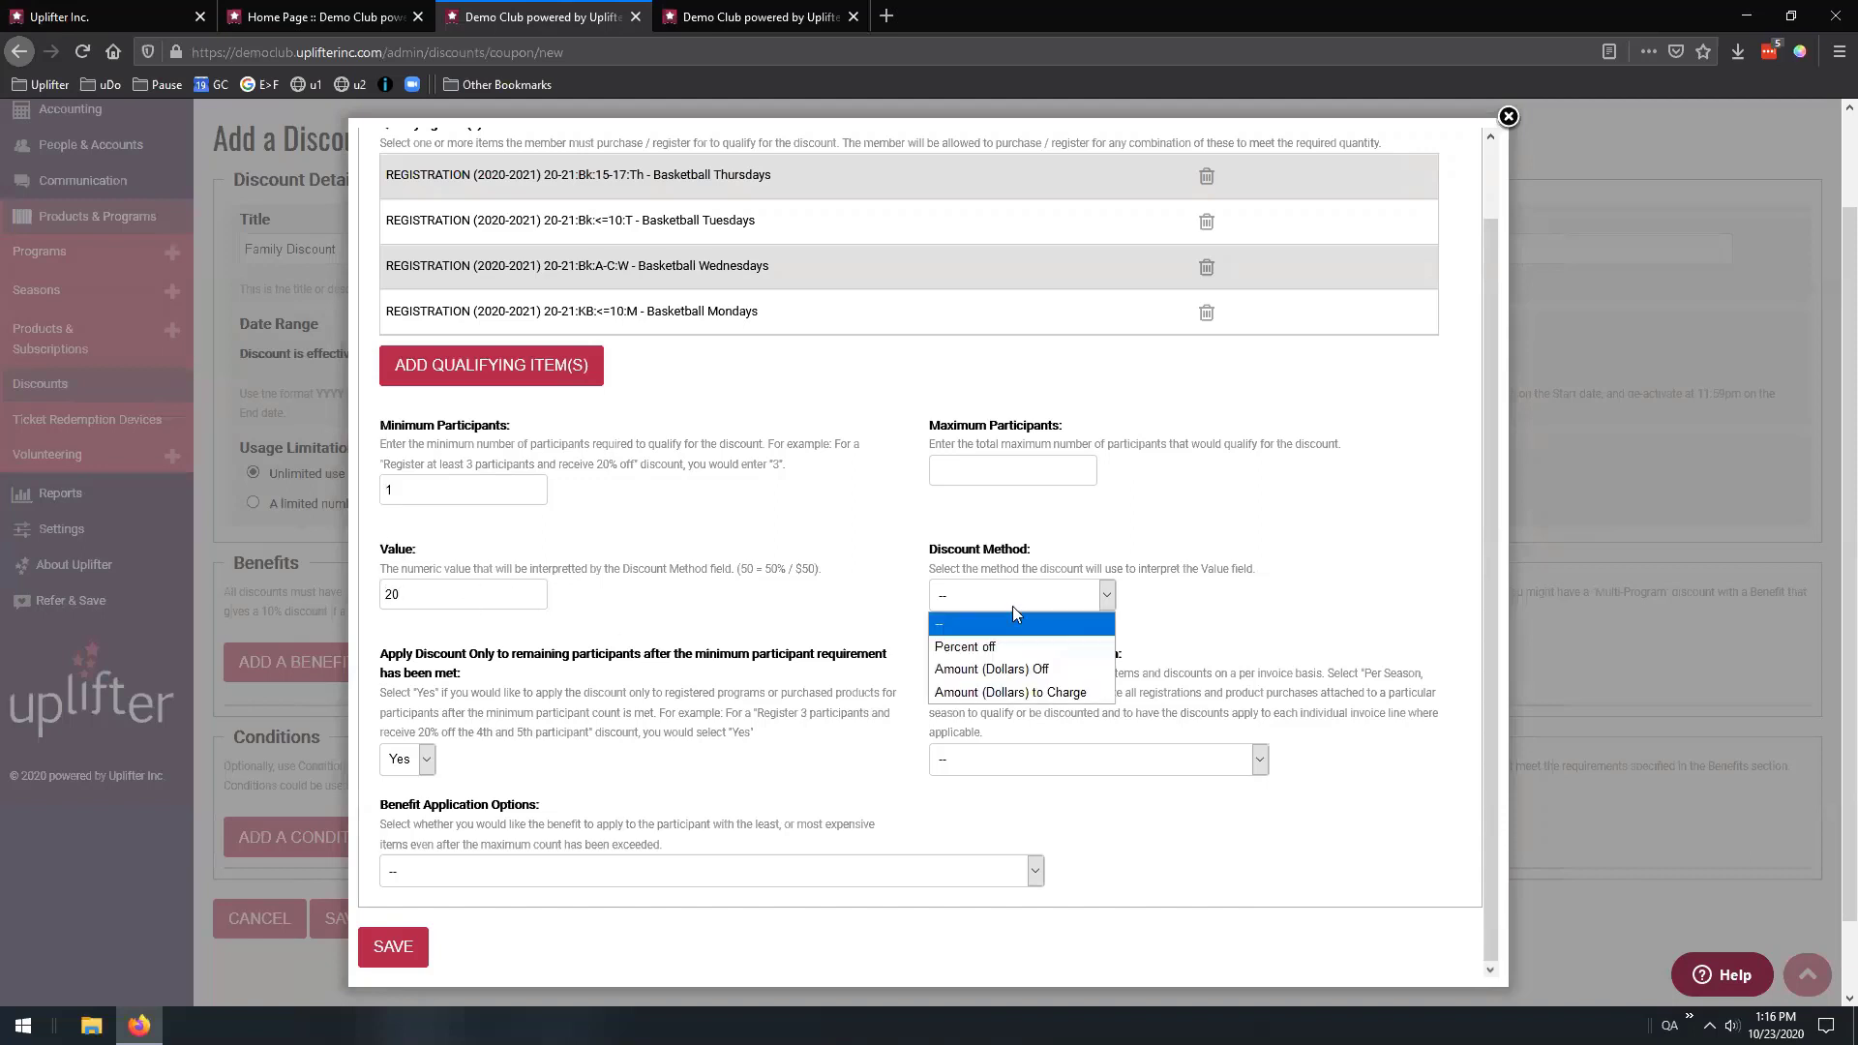
pyautogui.click(994, 648)
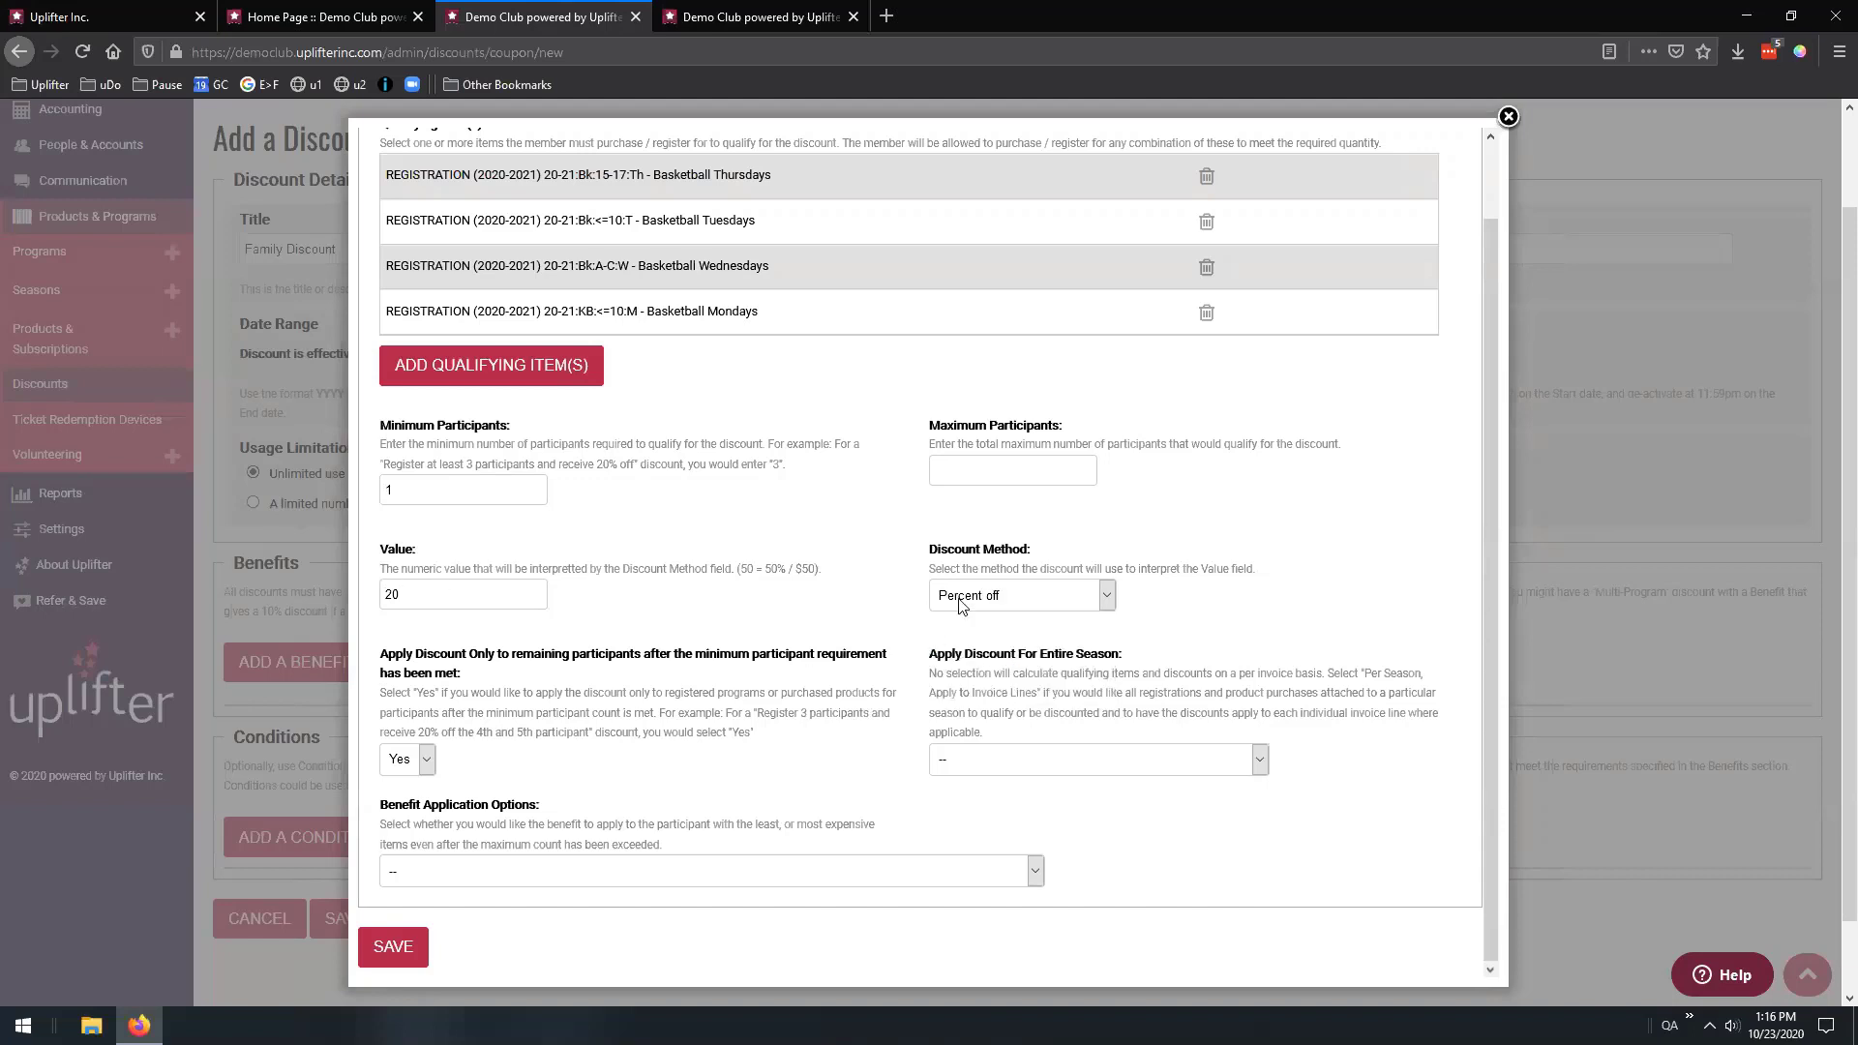
# Apply the discount per season to individual invoice lines and review the benefit application options without choosing one
pyautogui.scroll(-1, 828, 634)
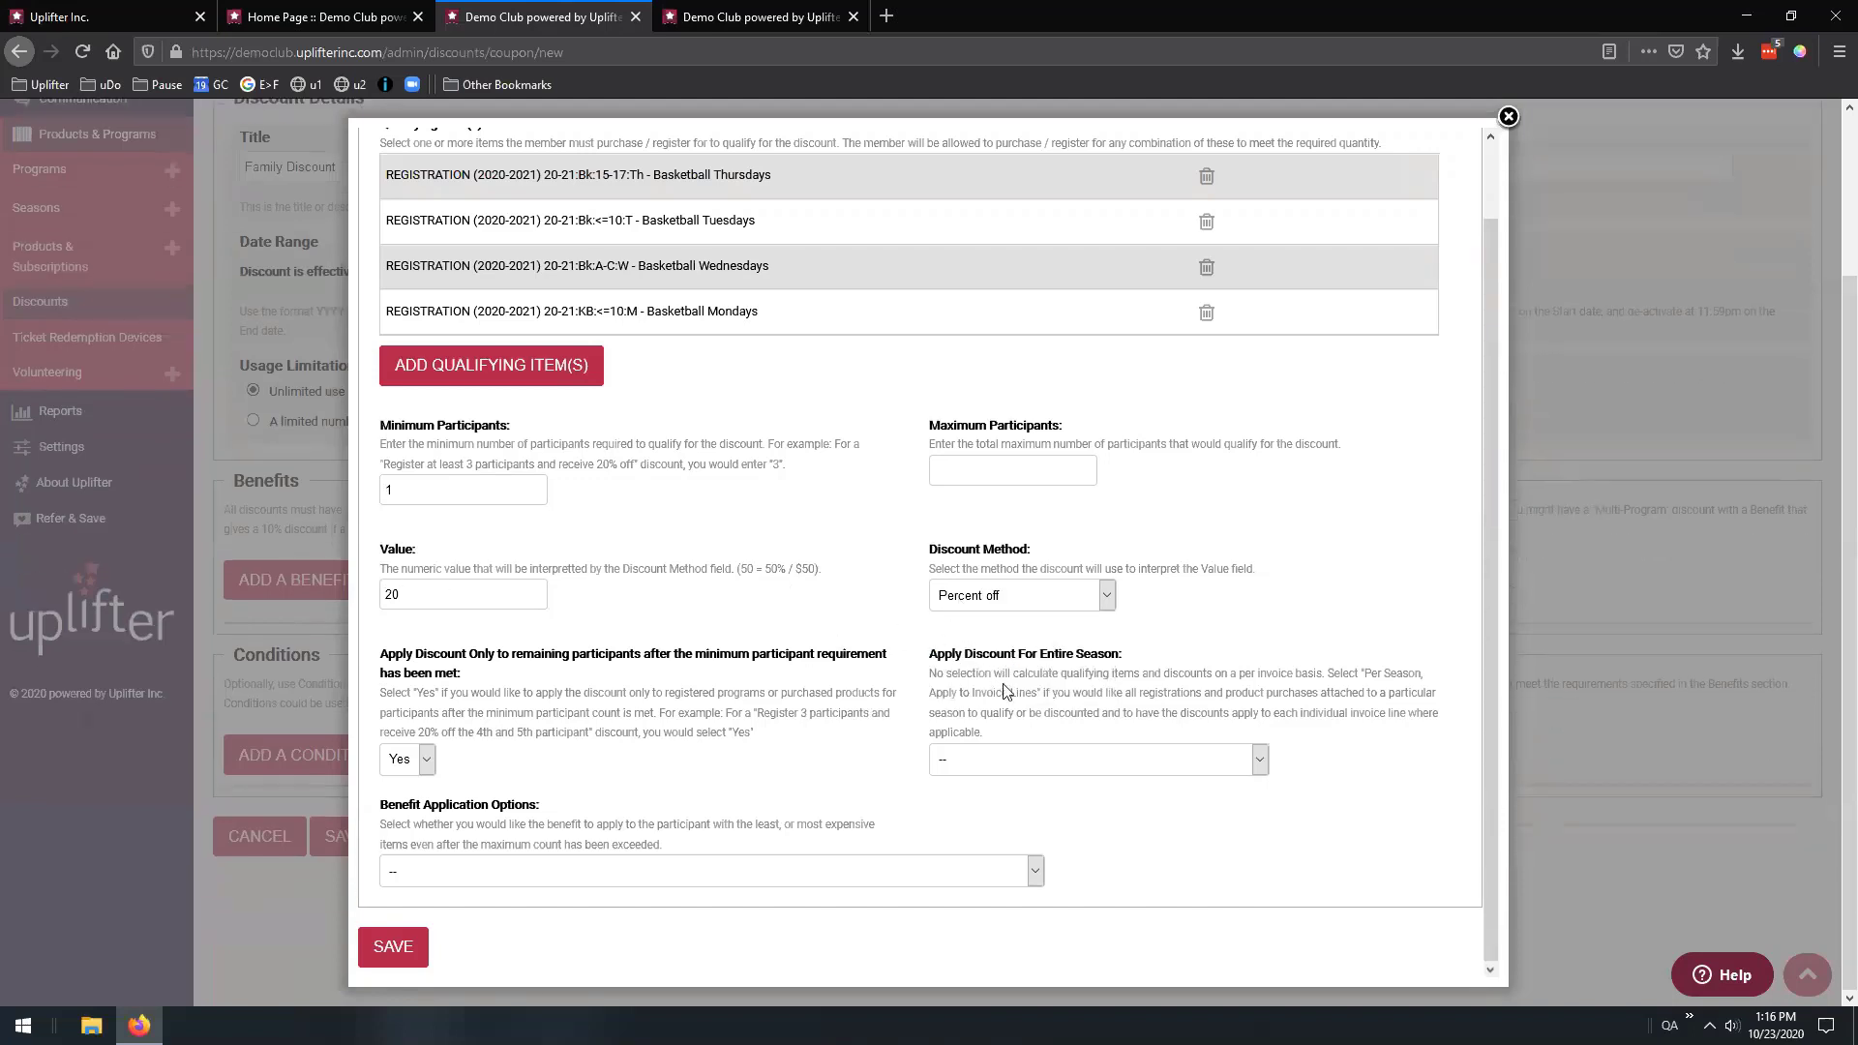
pyautogui.click(1034, 756)
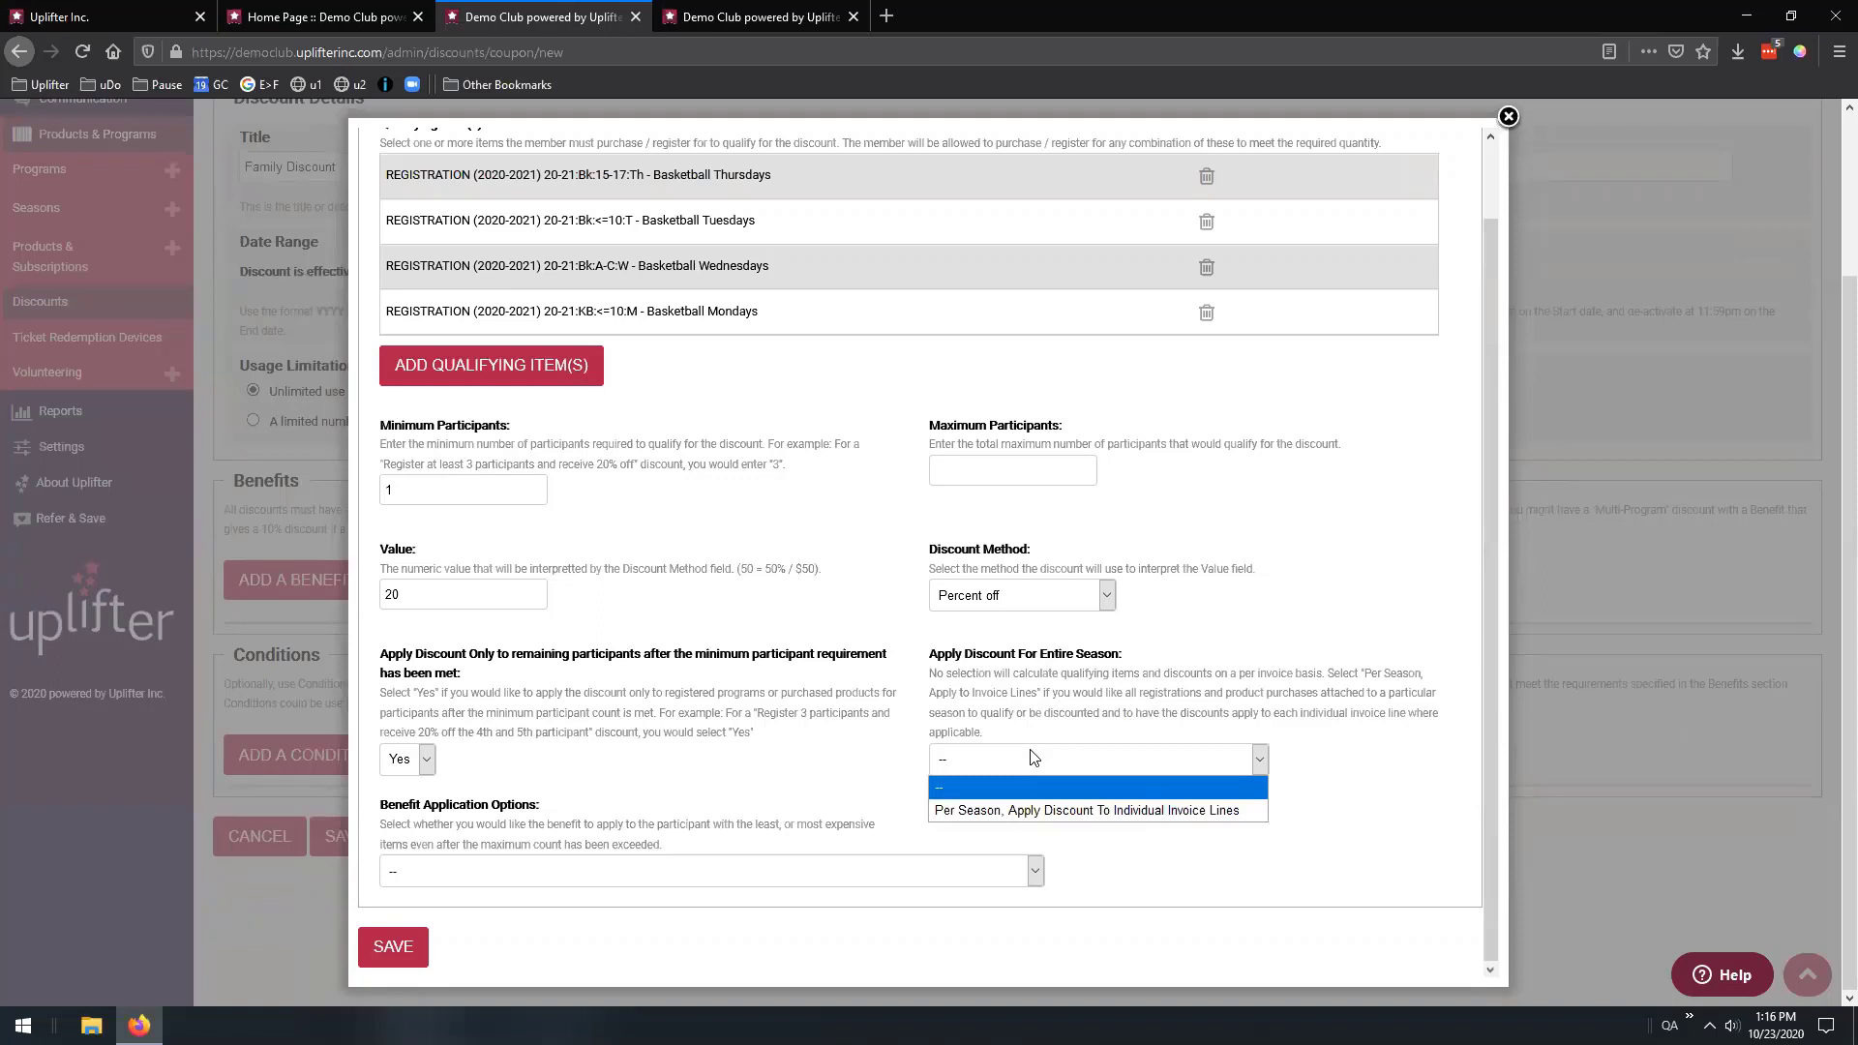
pyautogui.click(1049, 807)
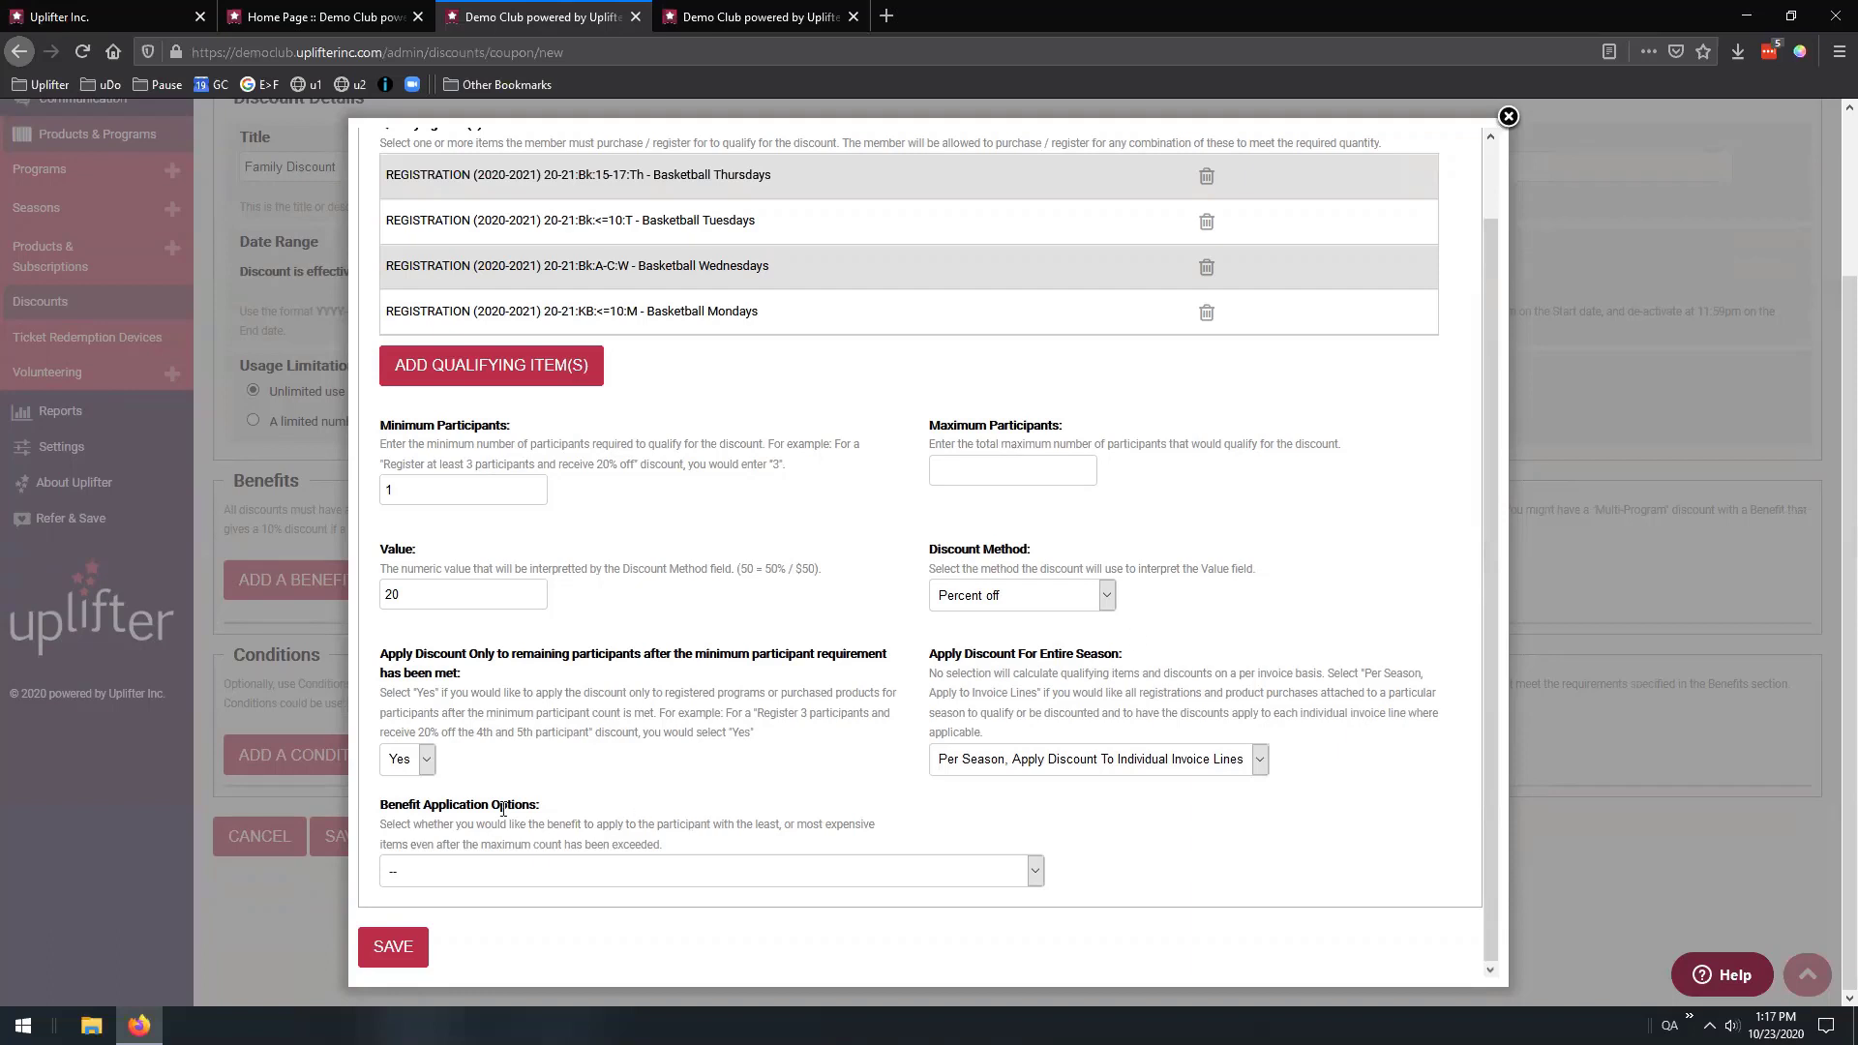
pyautogui.click(512, 871)
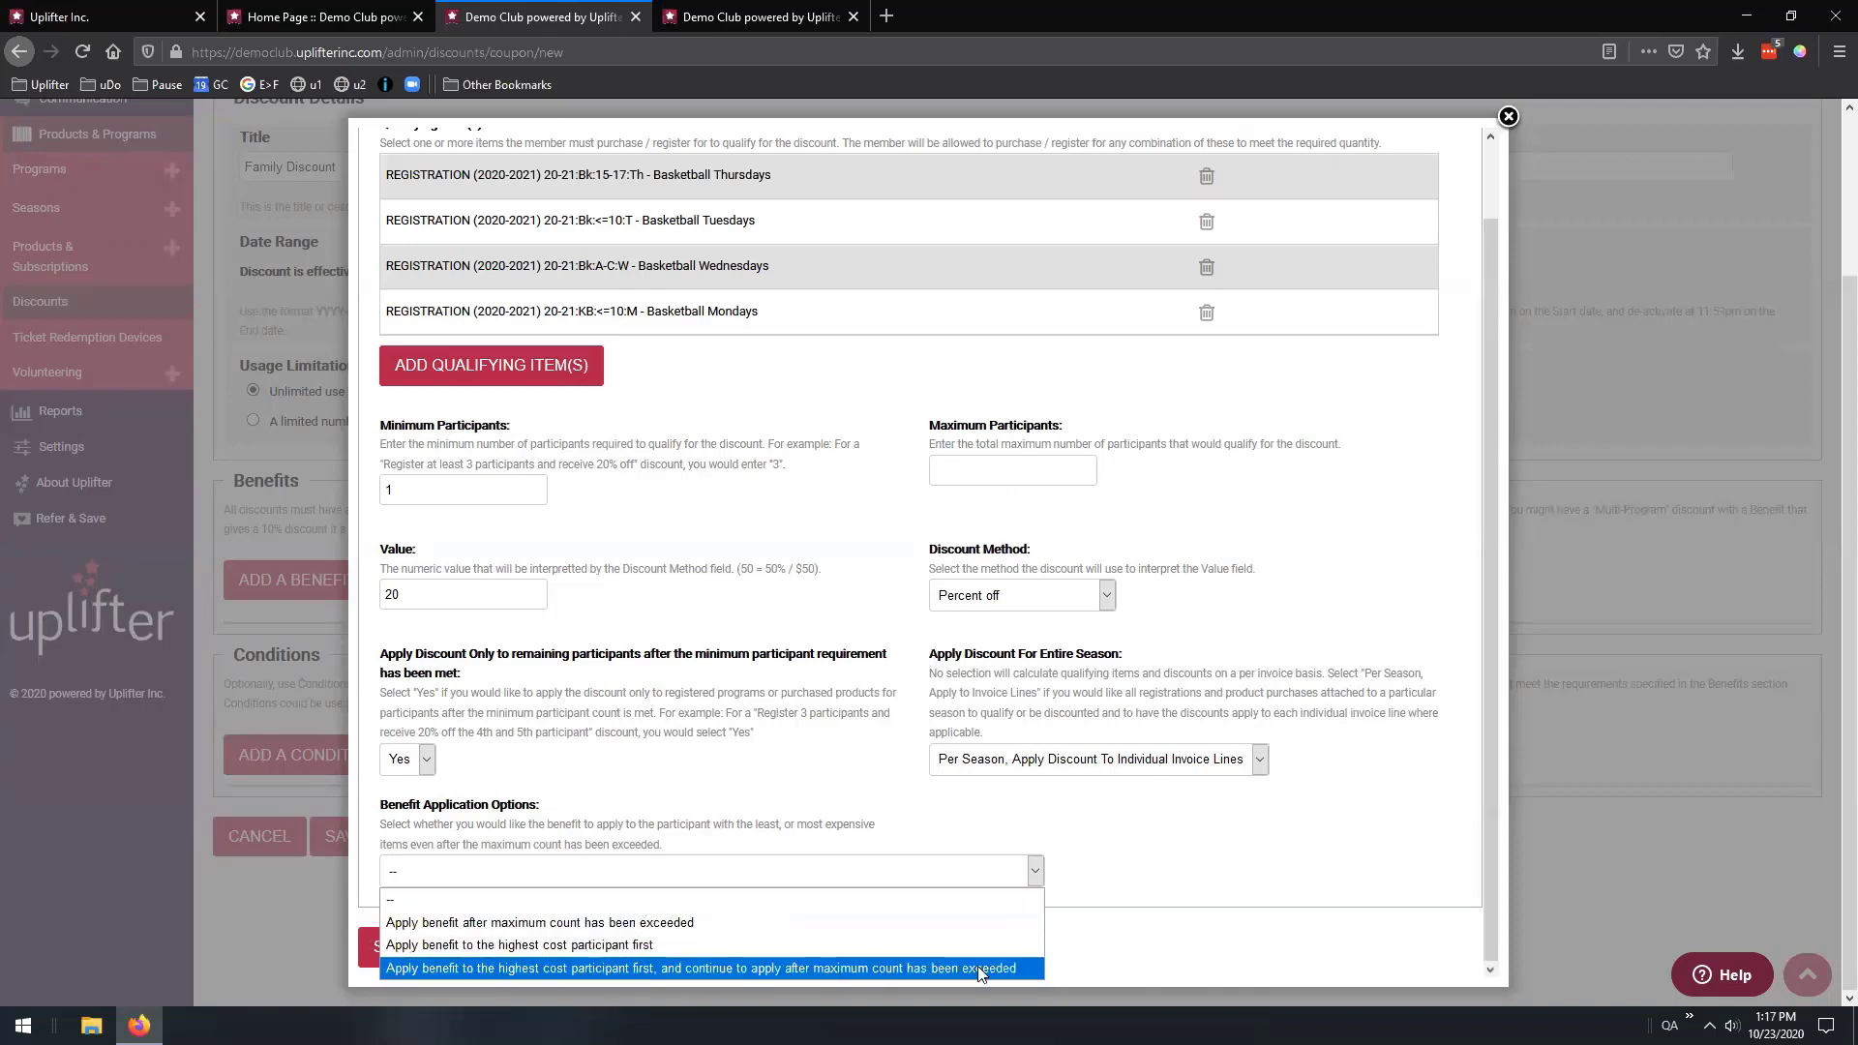
pyautogui.click(954, 840)
pyautogui.scroll(2, 891, 136)
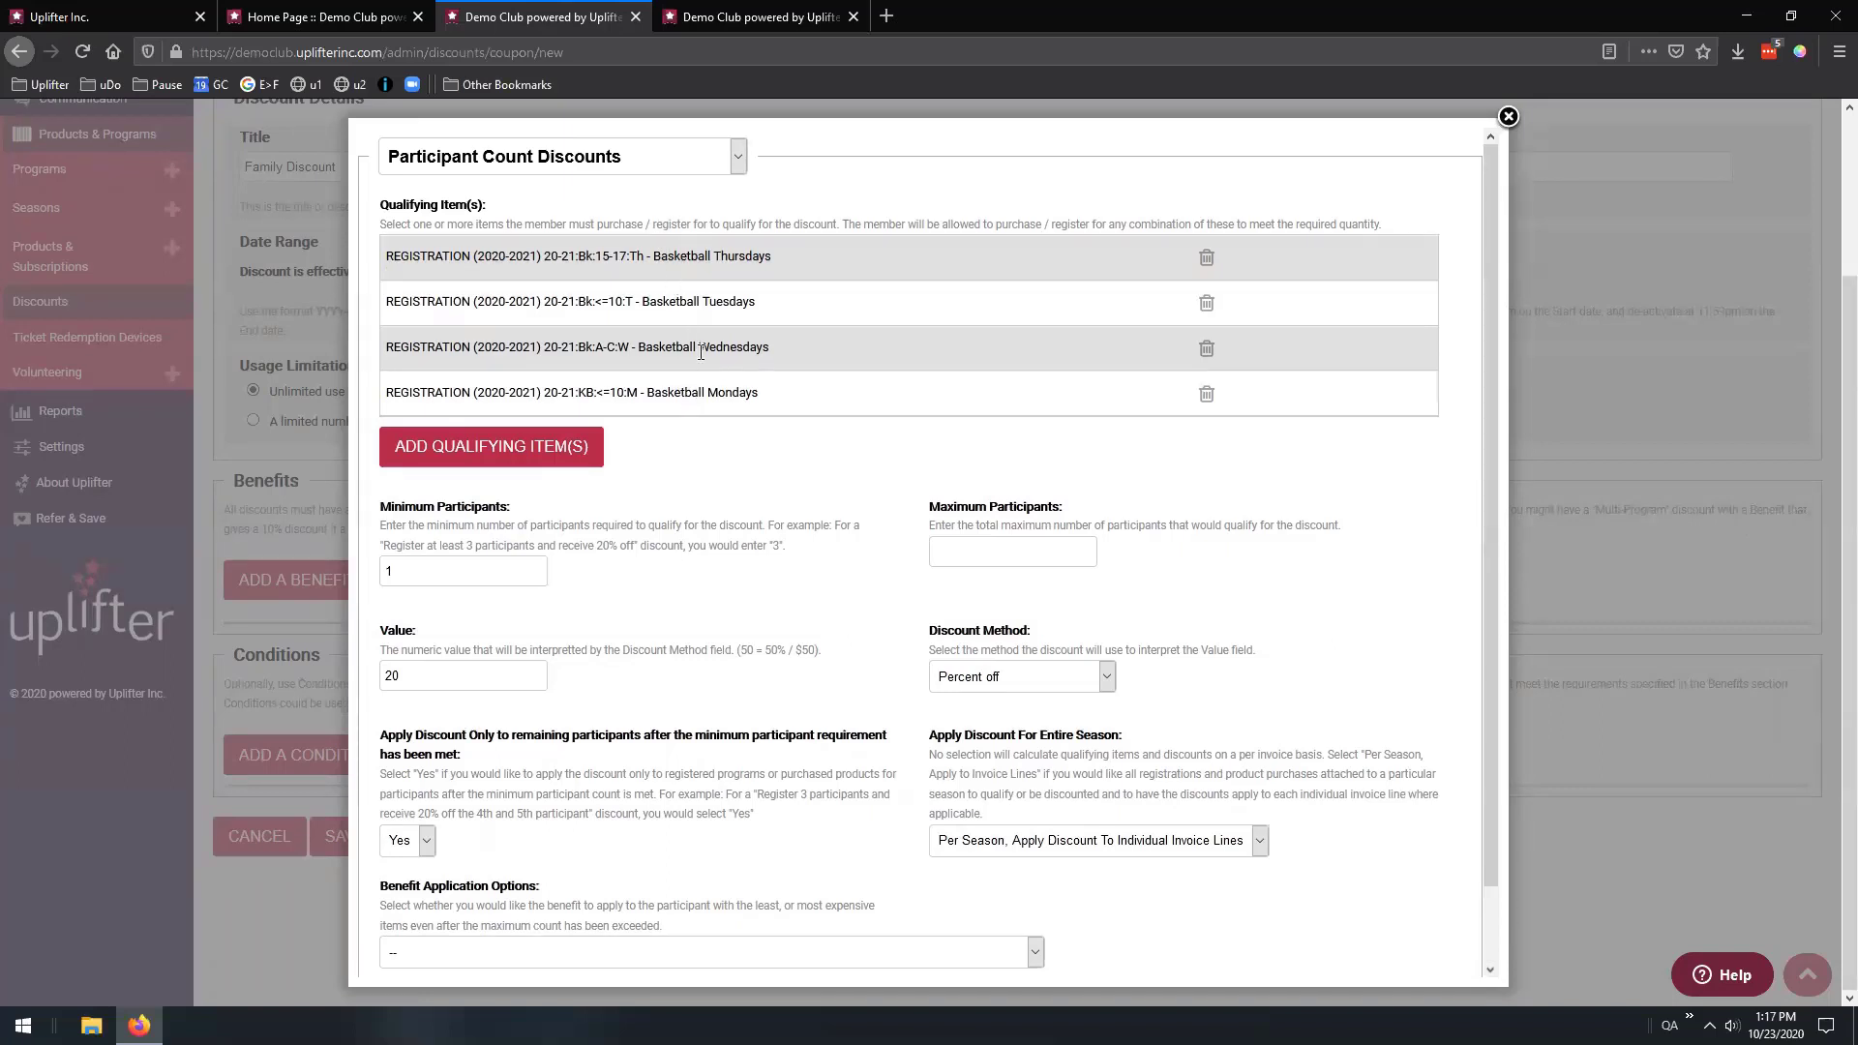
pyautogui.scroll(-2, 483, 436)
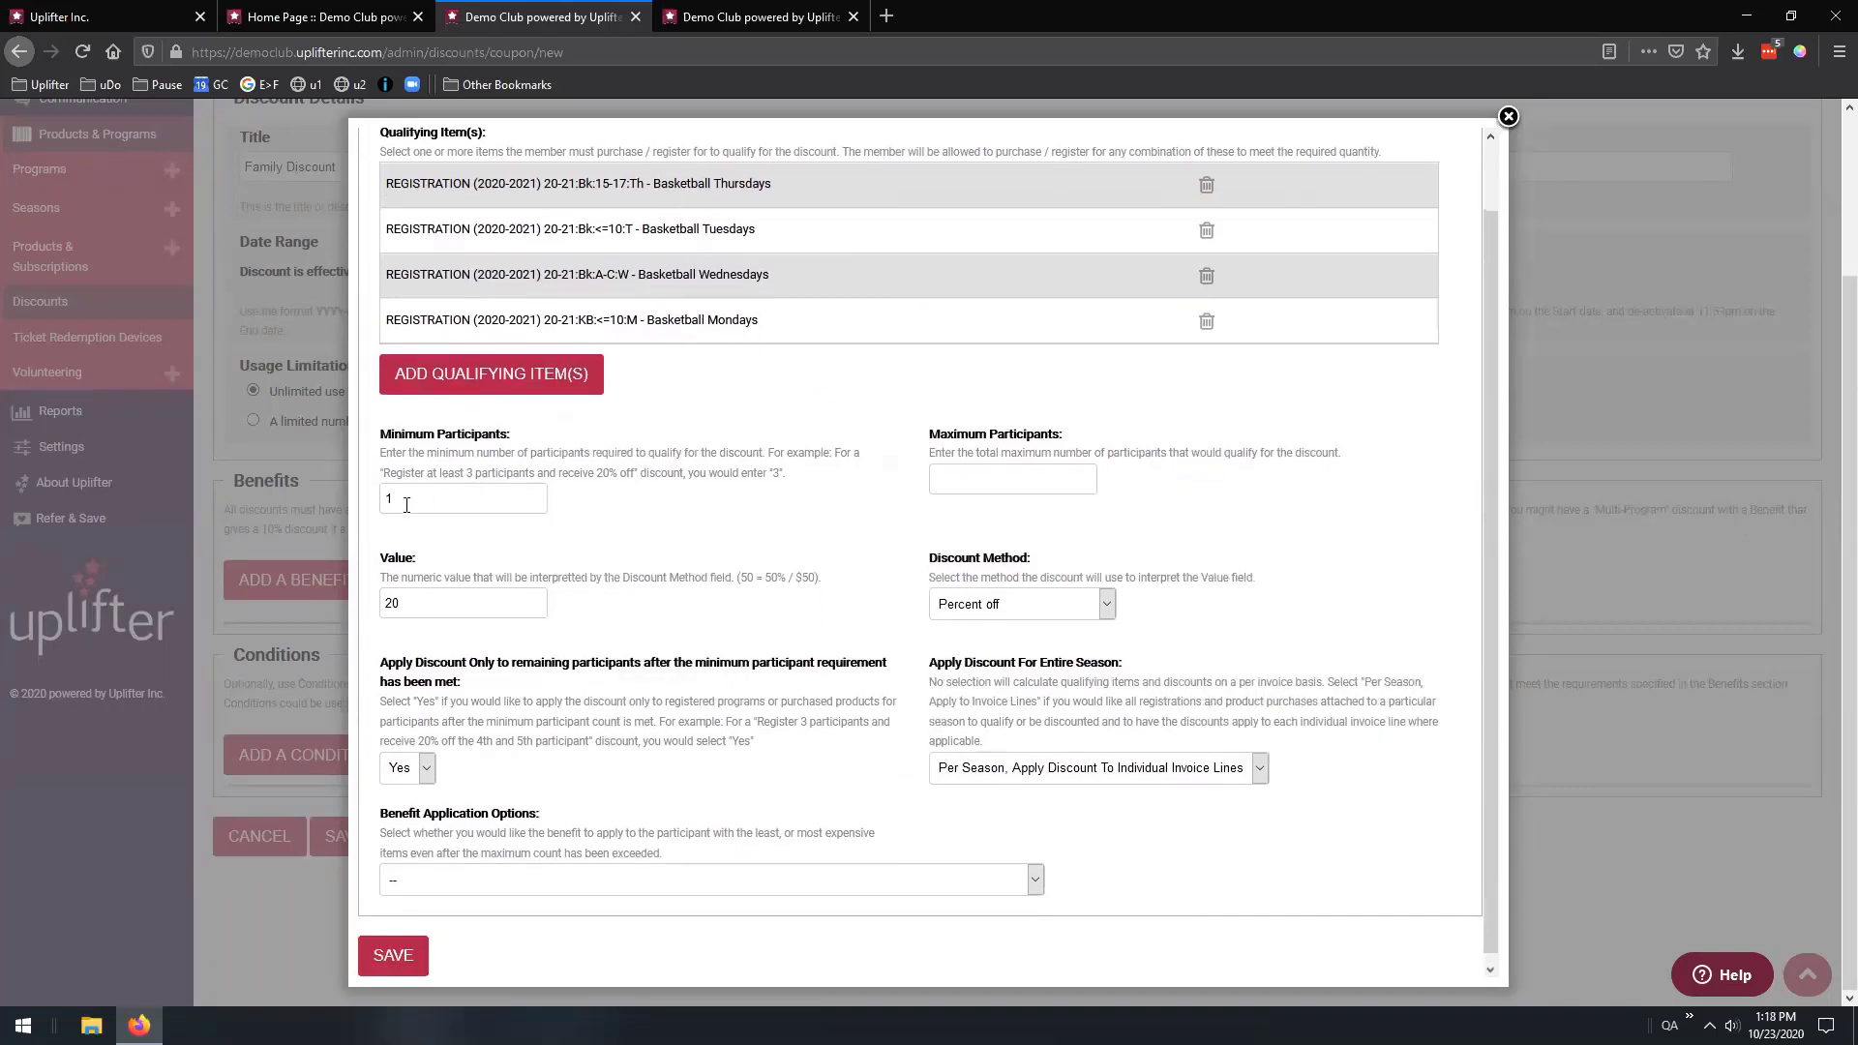
# Change the participant benefit's value to 10 and save the benefit
pyautogui.doubleClick(414, 601)
pyautogui.click(451, 607)
pyautogui.moveTo(534, 602); pyautogui.dragTo(354, 597)
pyautogui.write('10')
pyautogui.click(403, 959)
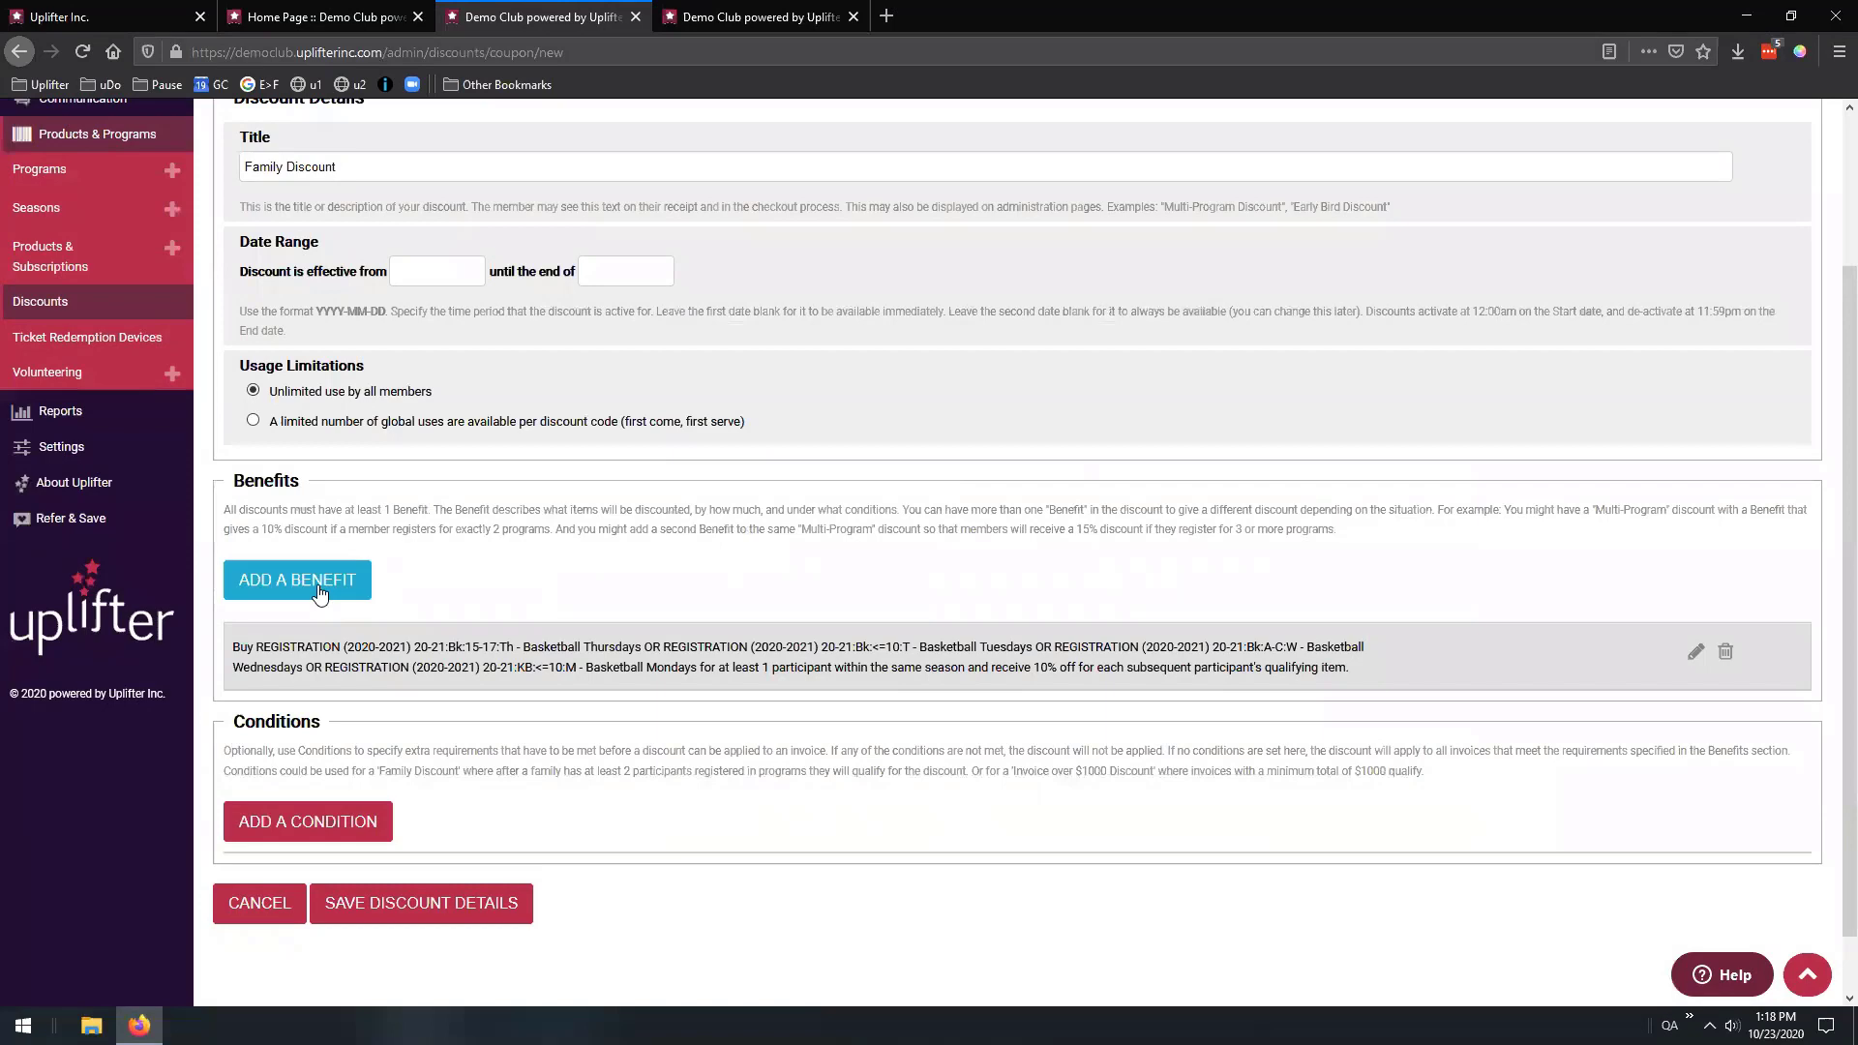
# Add a second benefit of type Participant Count Discounts with Specific item(s) as its qualifying target
pyautogui.click(319, 592)
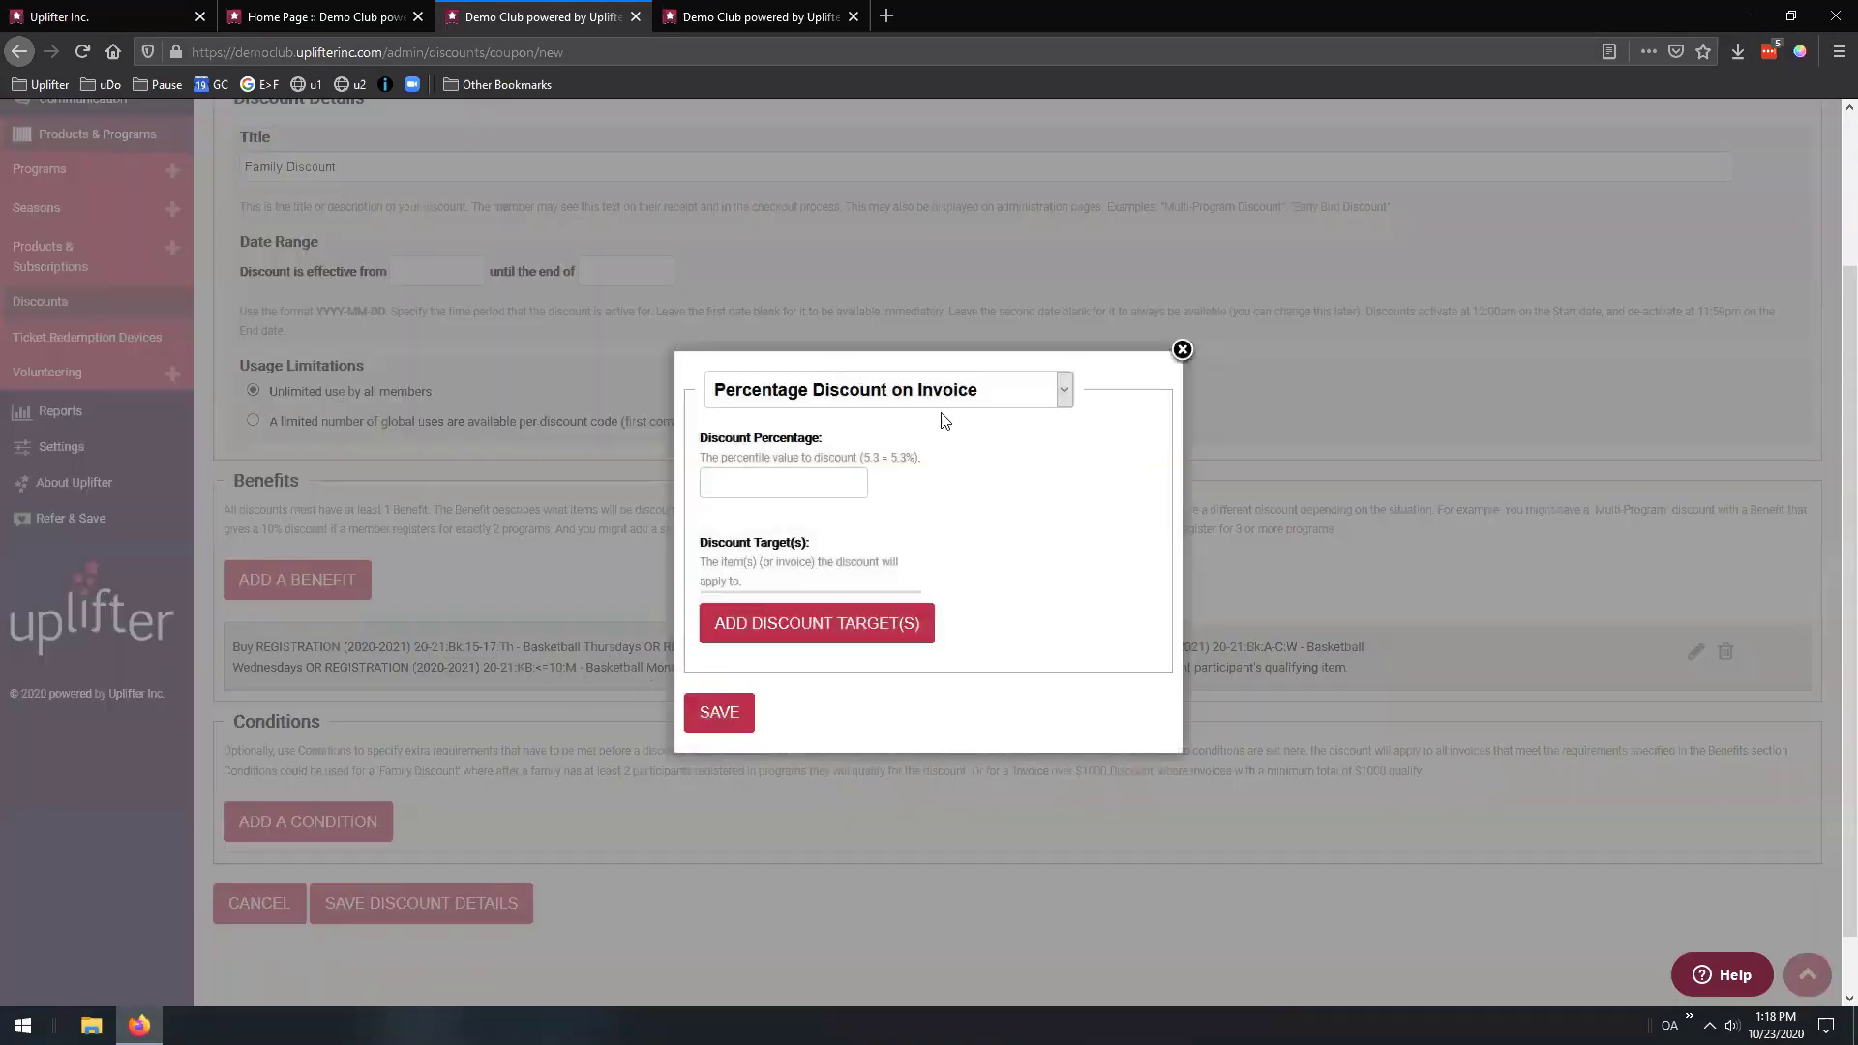
pyautogui.click(941, 393)
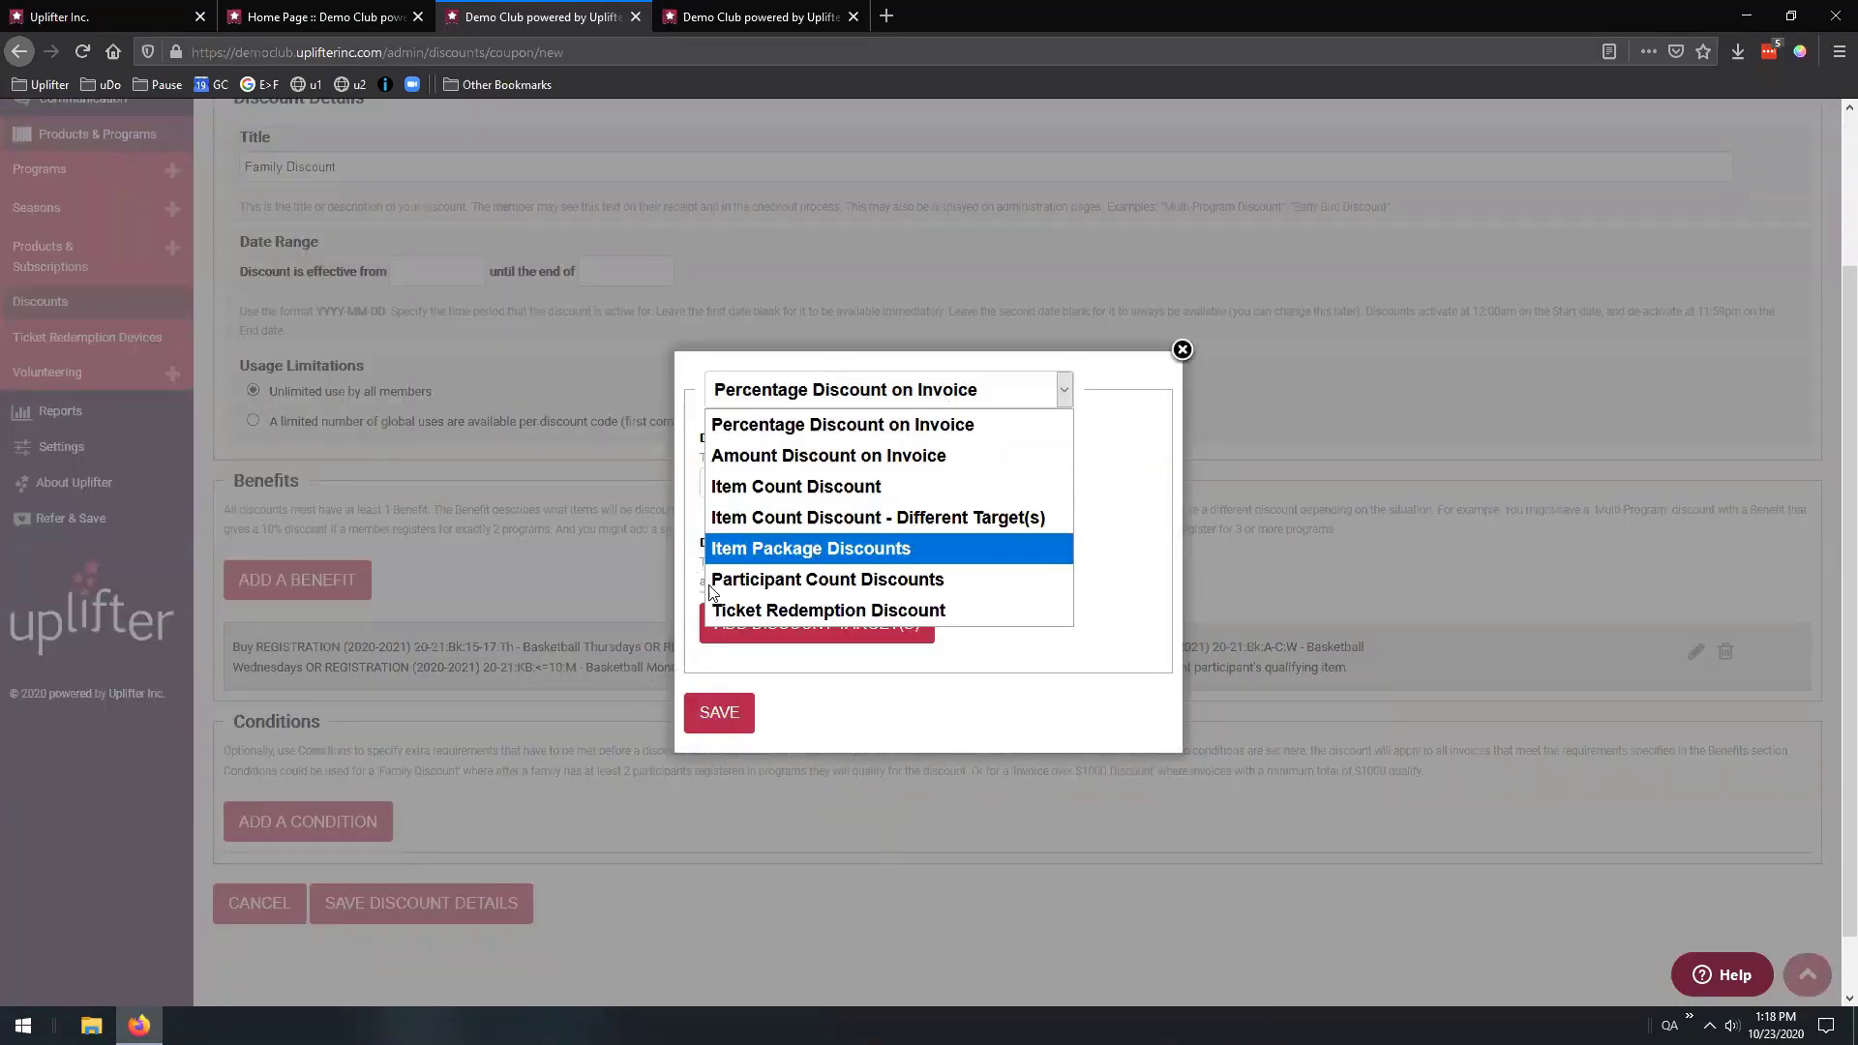
pyautogui.click(748, 580)
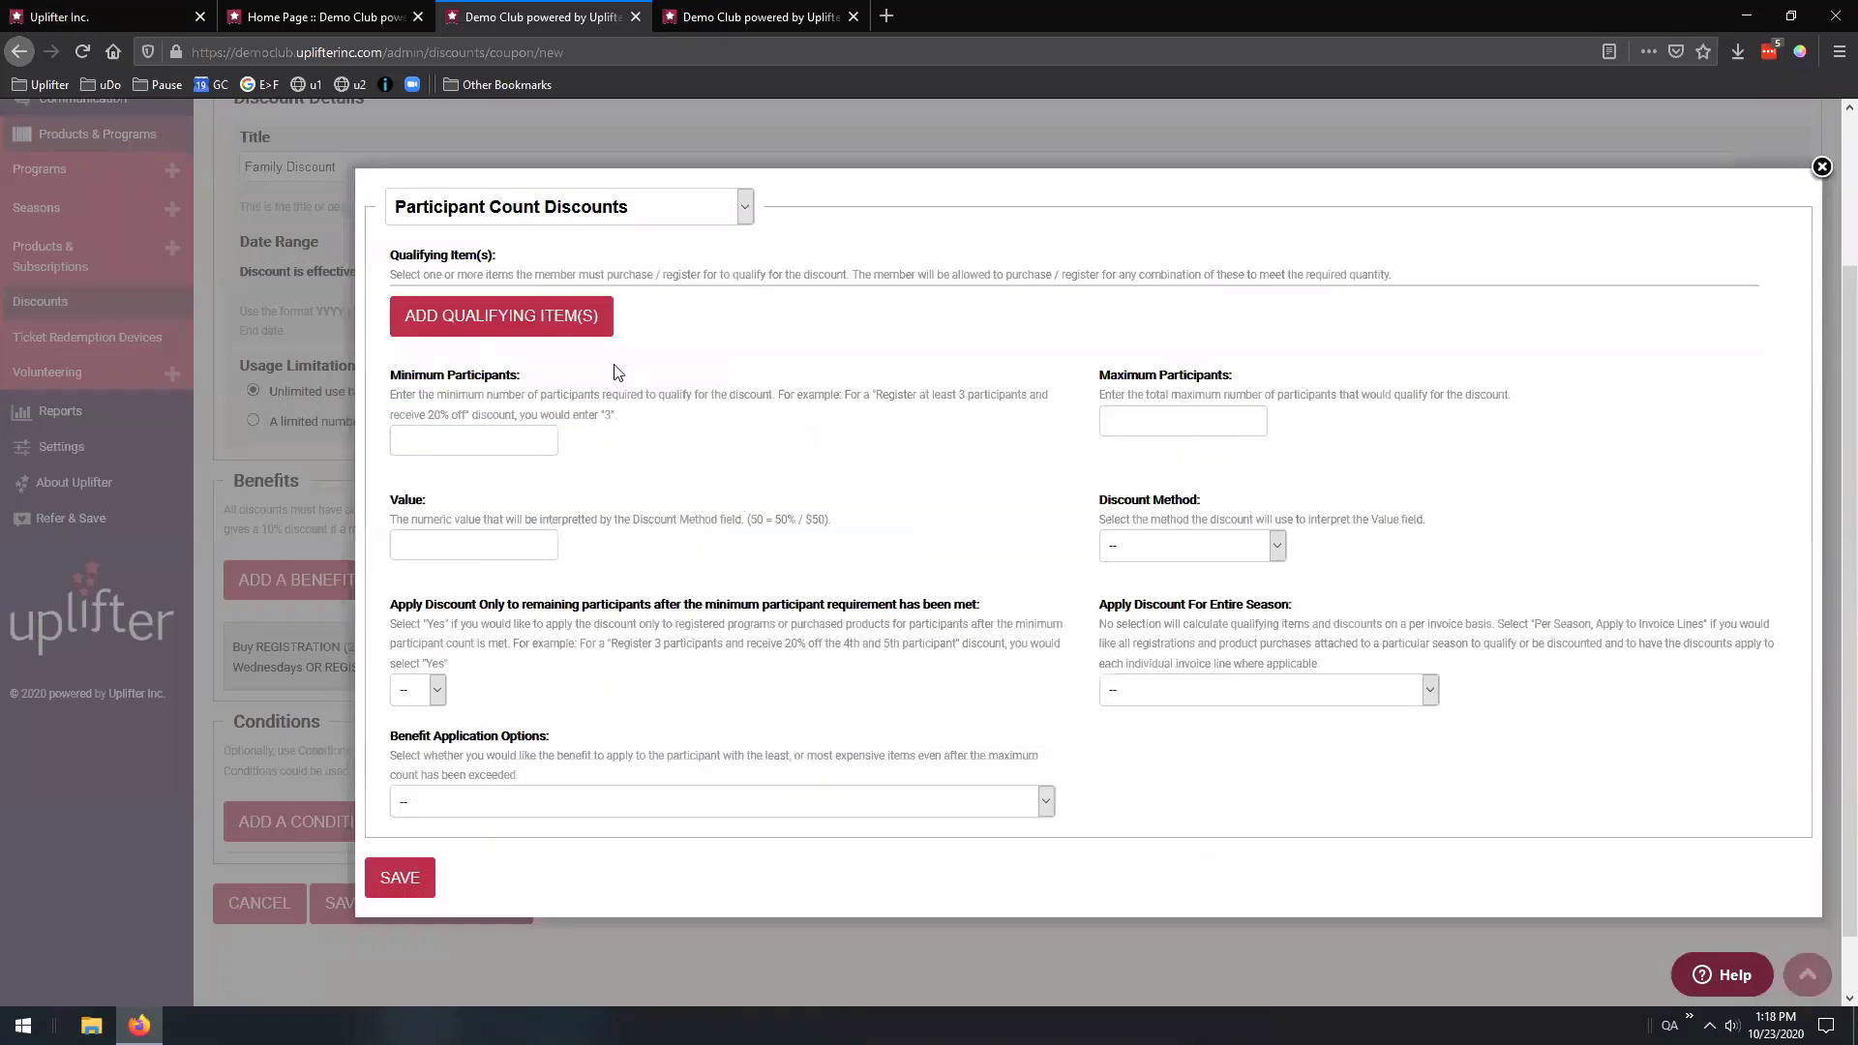
pyautogui.click(541, 319)
pyautogui.click(426, 542)
pyautogui.click(373, 844)
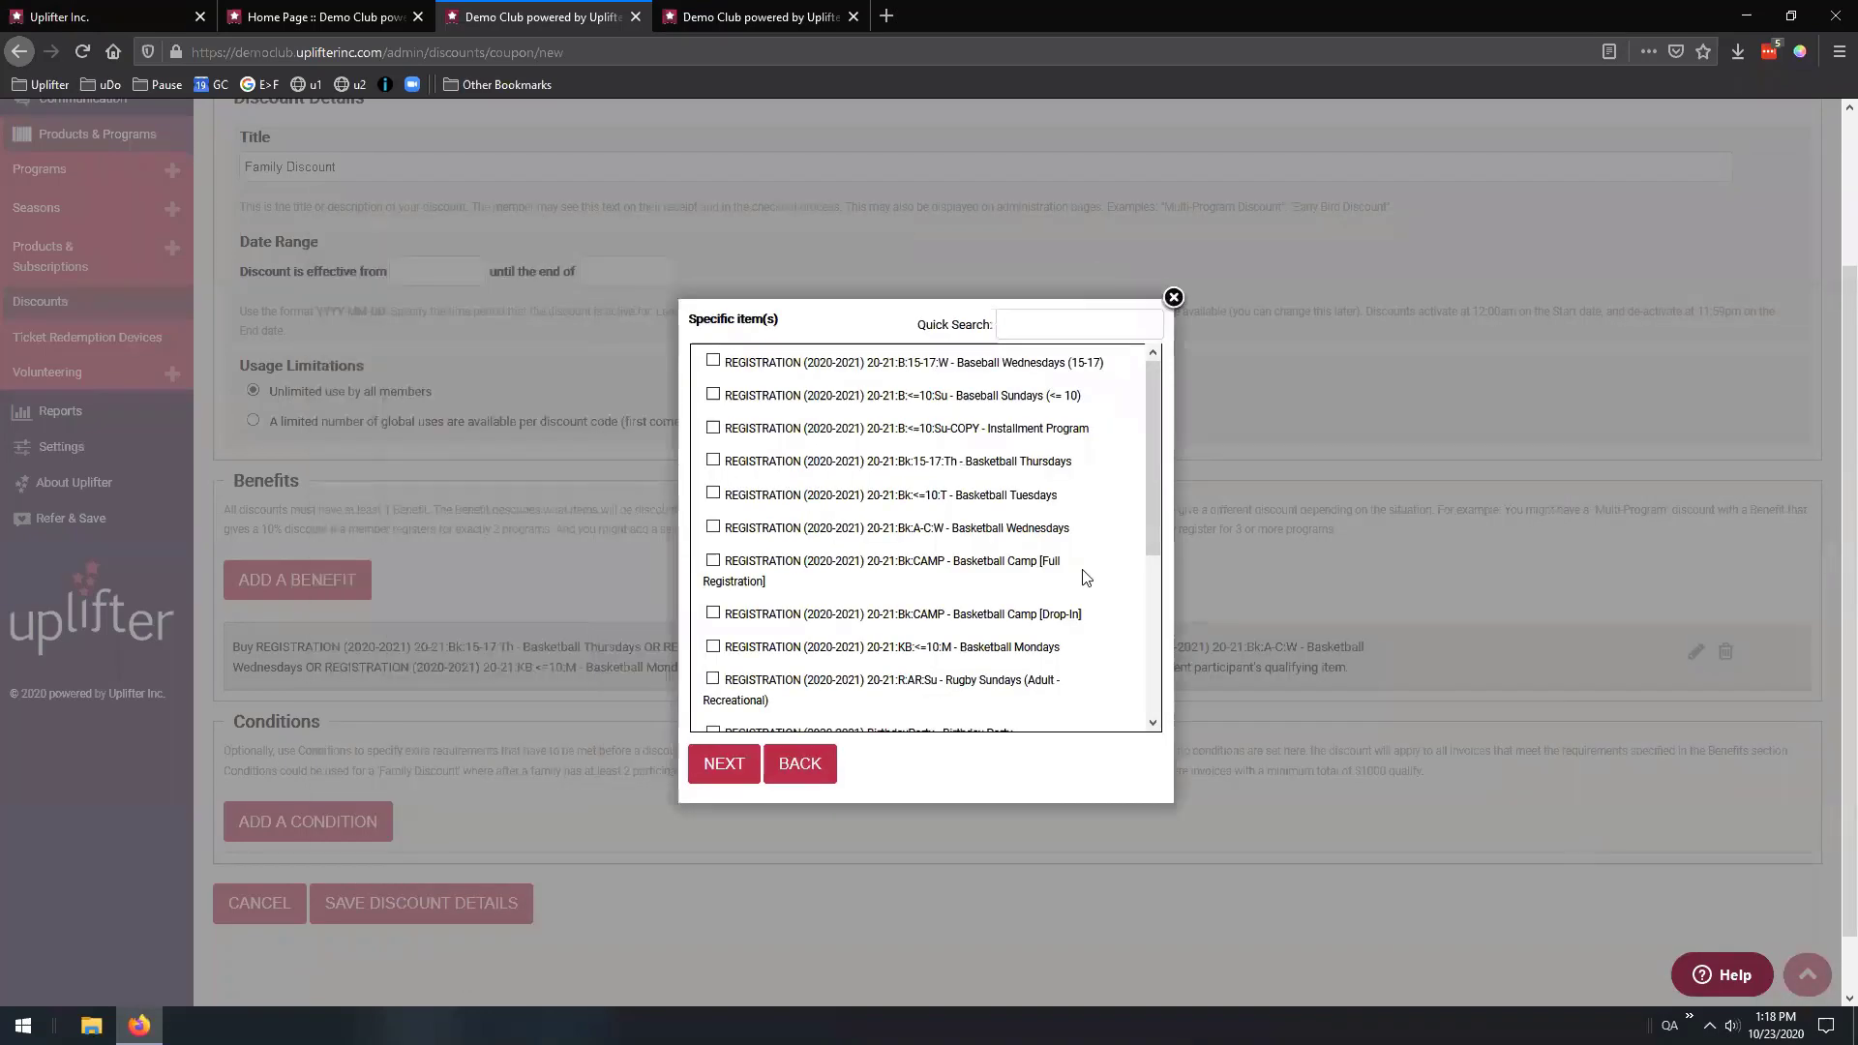
# Add the Basketball Mondays, Tuesdays, Wednesdays and Thursdays registrations to the second benefit as qualifying items
pyautogui.write('bask')
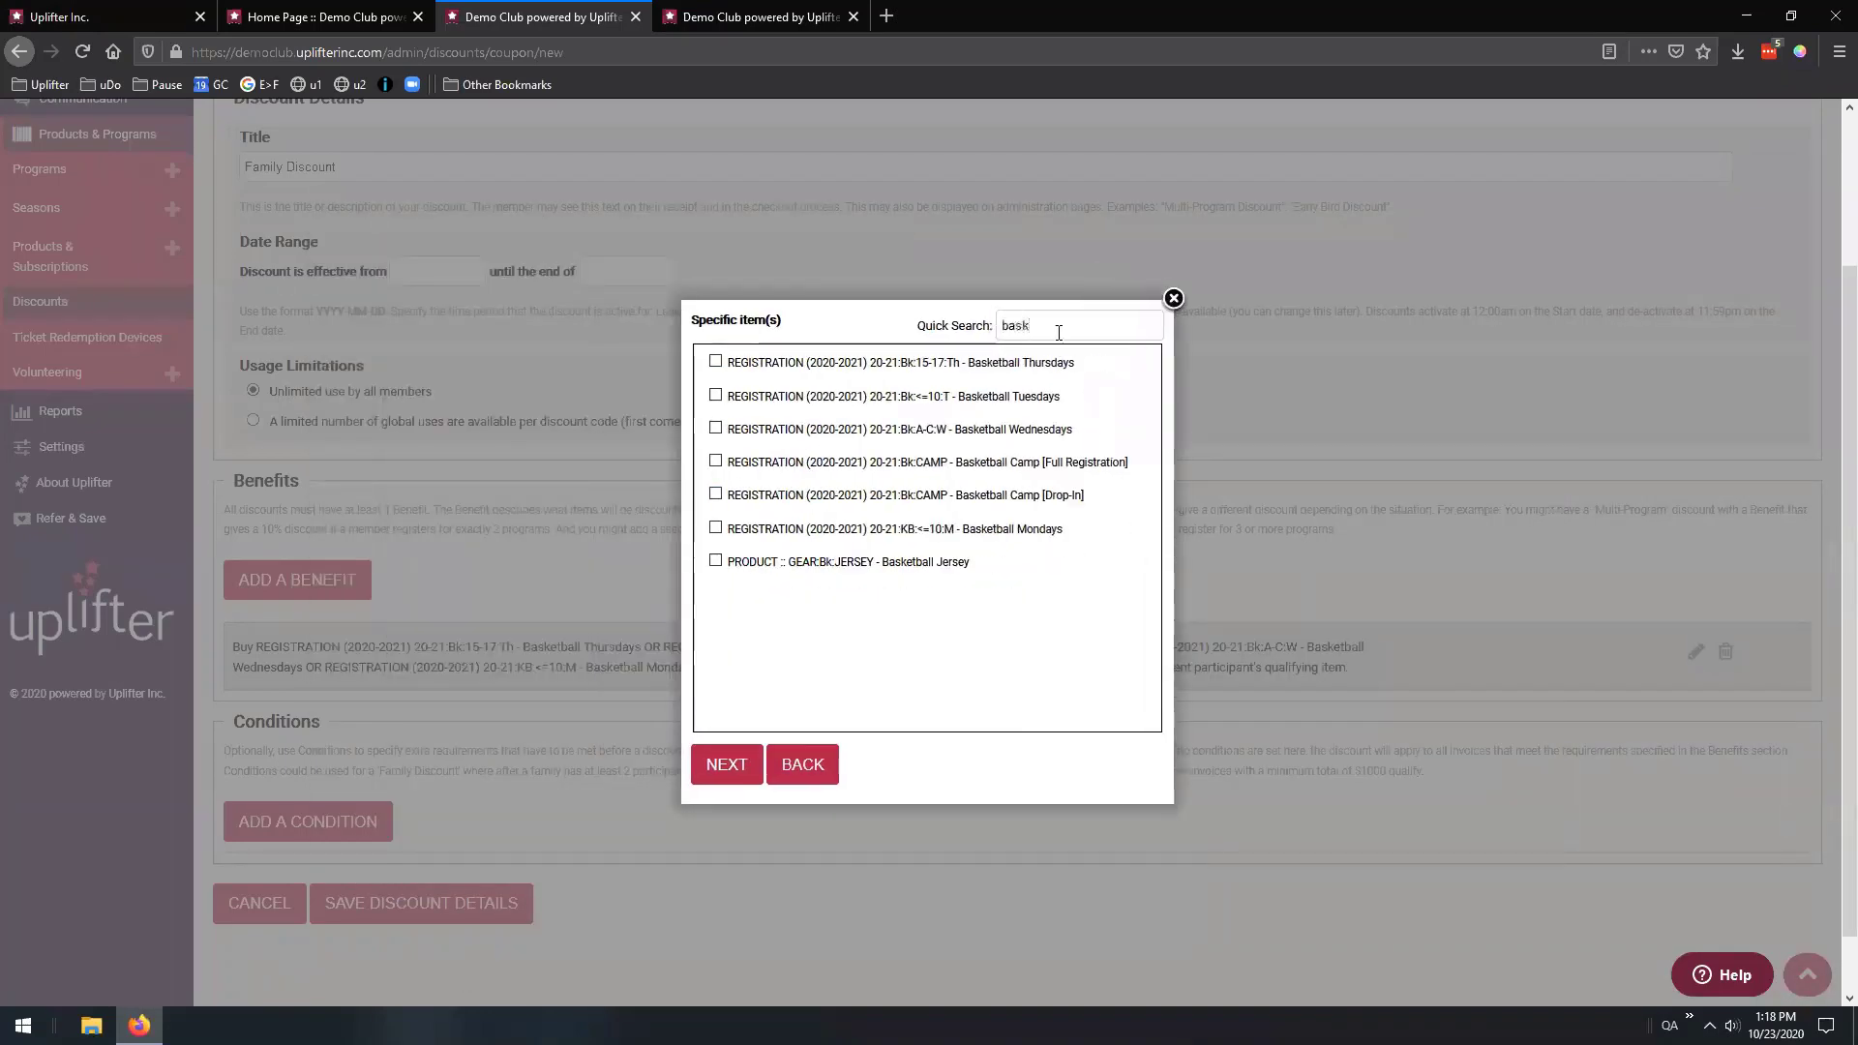
pyautogui.click(947, 532)
pyautogui.click(978, 429)
pyautogui.click(996, 395)
pyautogui.click(1010, 363)
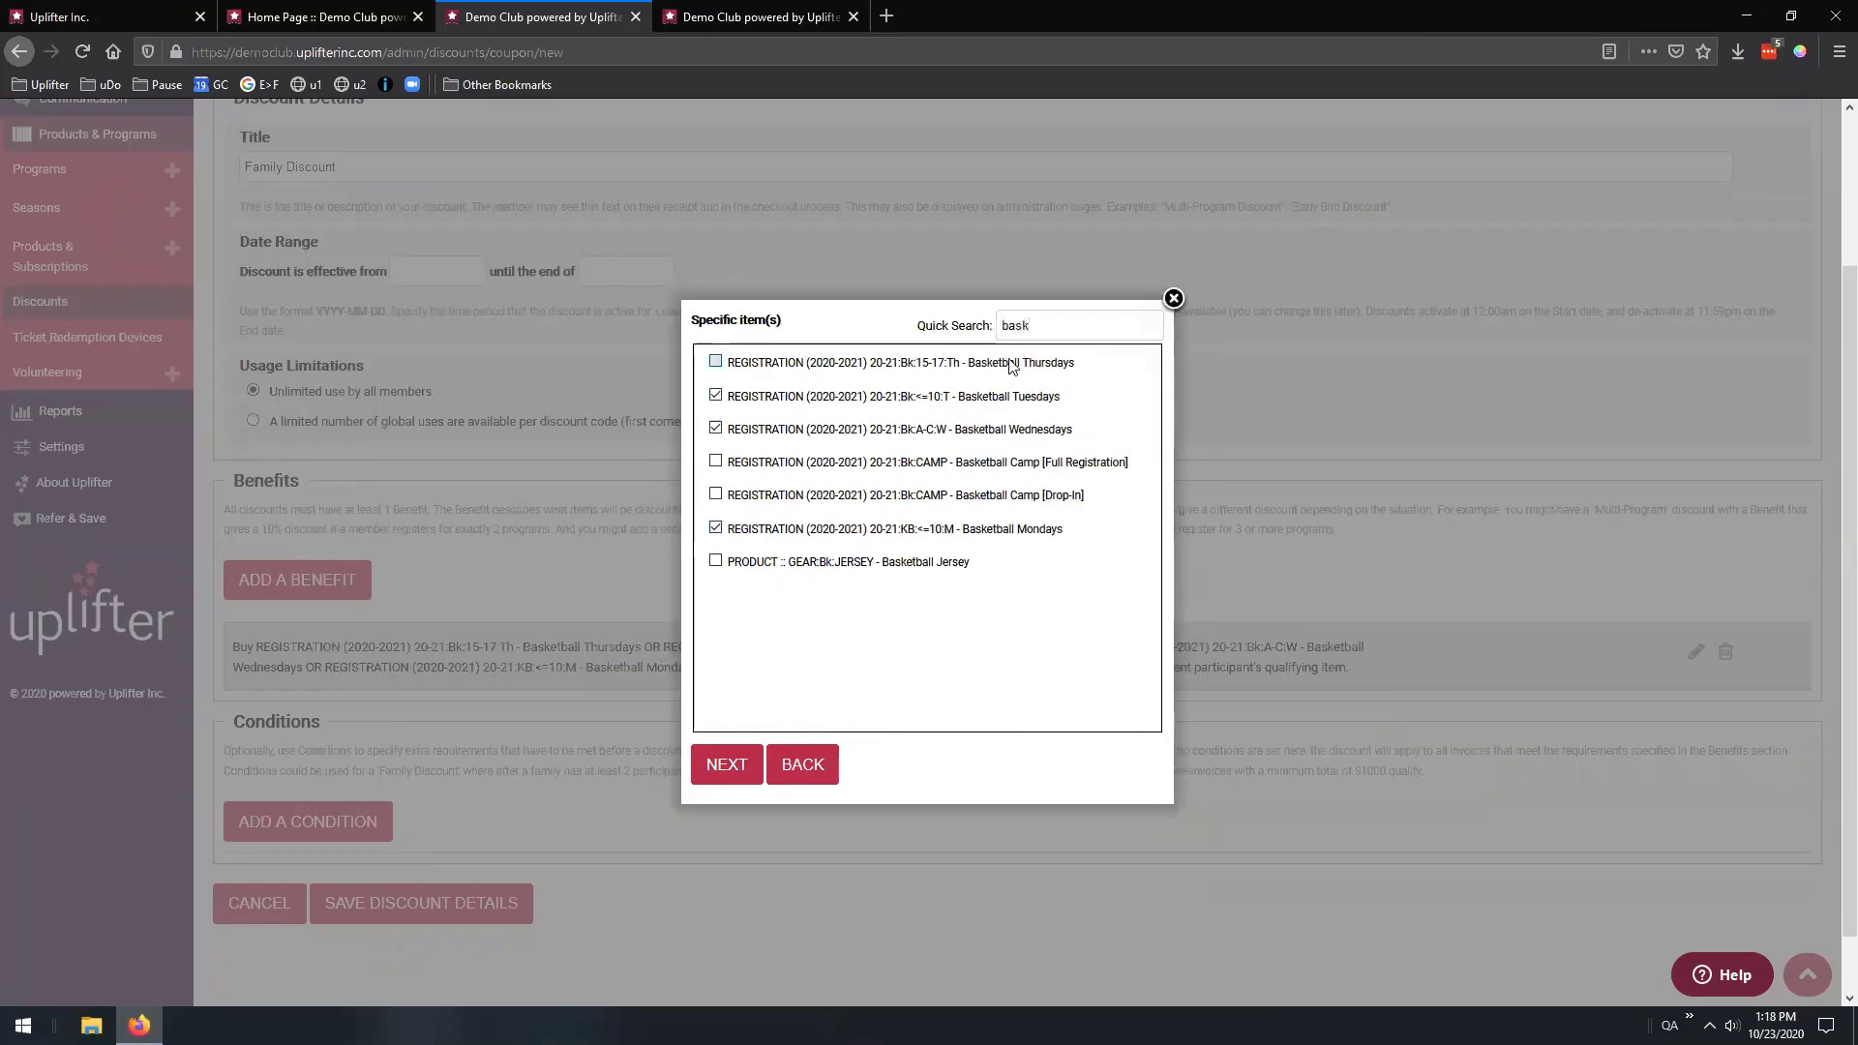
pyautogui.click(741, 762)
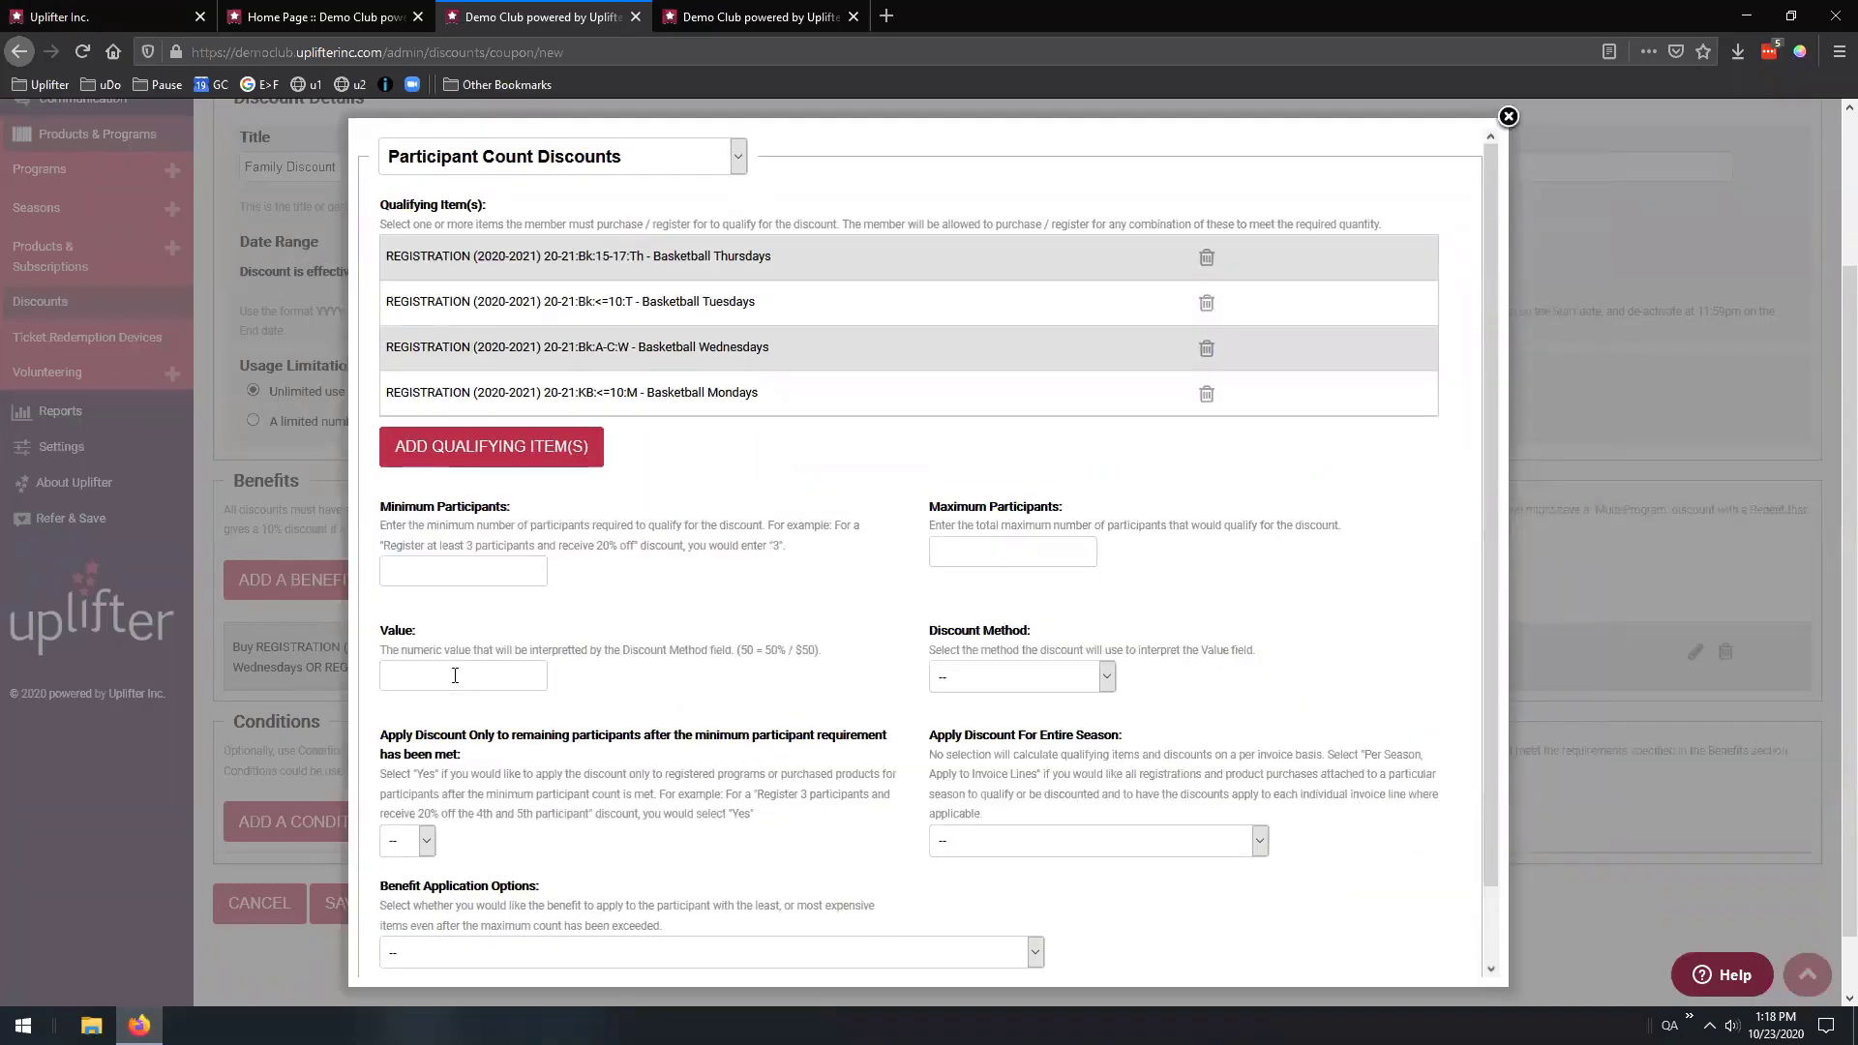
# Require a minimum of 2 participants for the second benefit and discount only the remaining participants
pyautogui.click(474, 577)
pyautogui.write('2')
pyautogui.click(423, 889)
# Give the second benefit a value of 5 with the Percent off method
pyautogui.click(523, 674)
pyautogui.write('5')
pyautogui.click(973, 682)
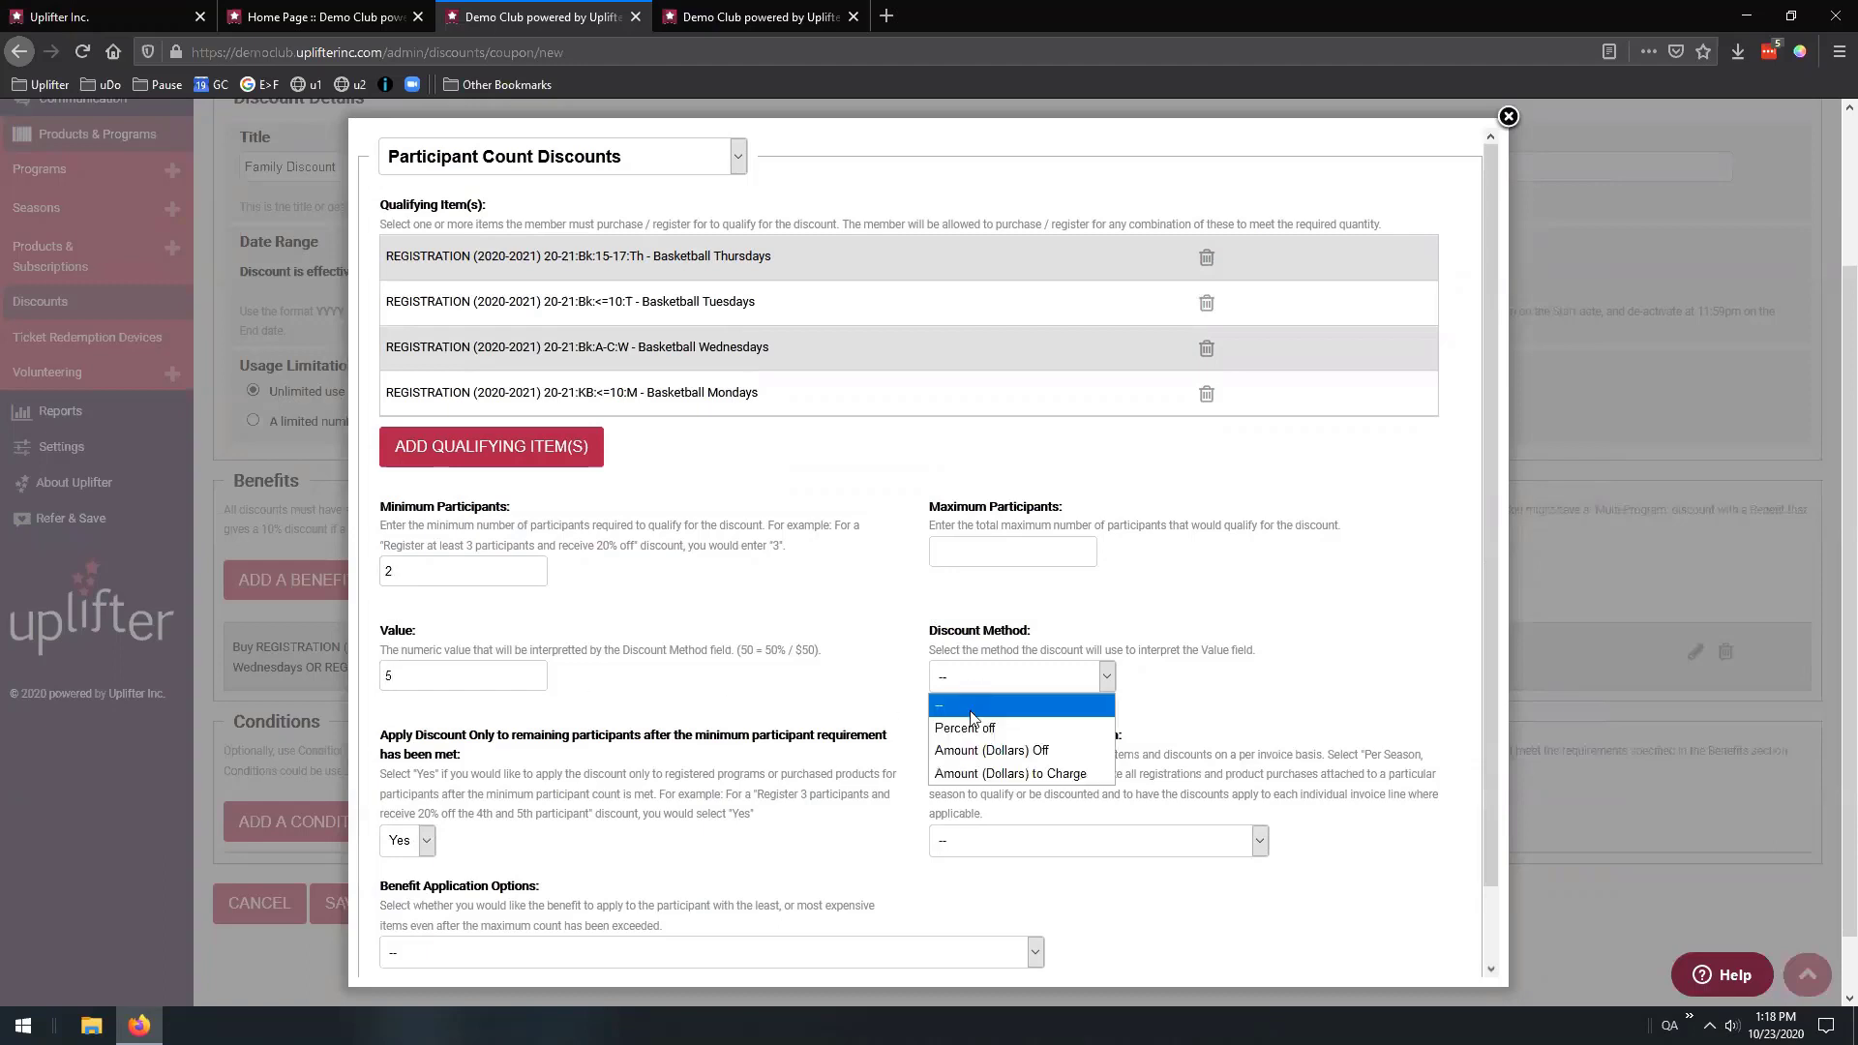
pyautogui.click(968, 728)
pyautogui.doubleClick(440, 677)
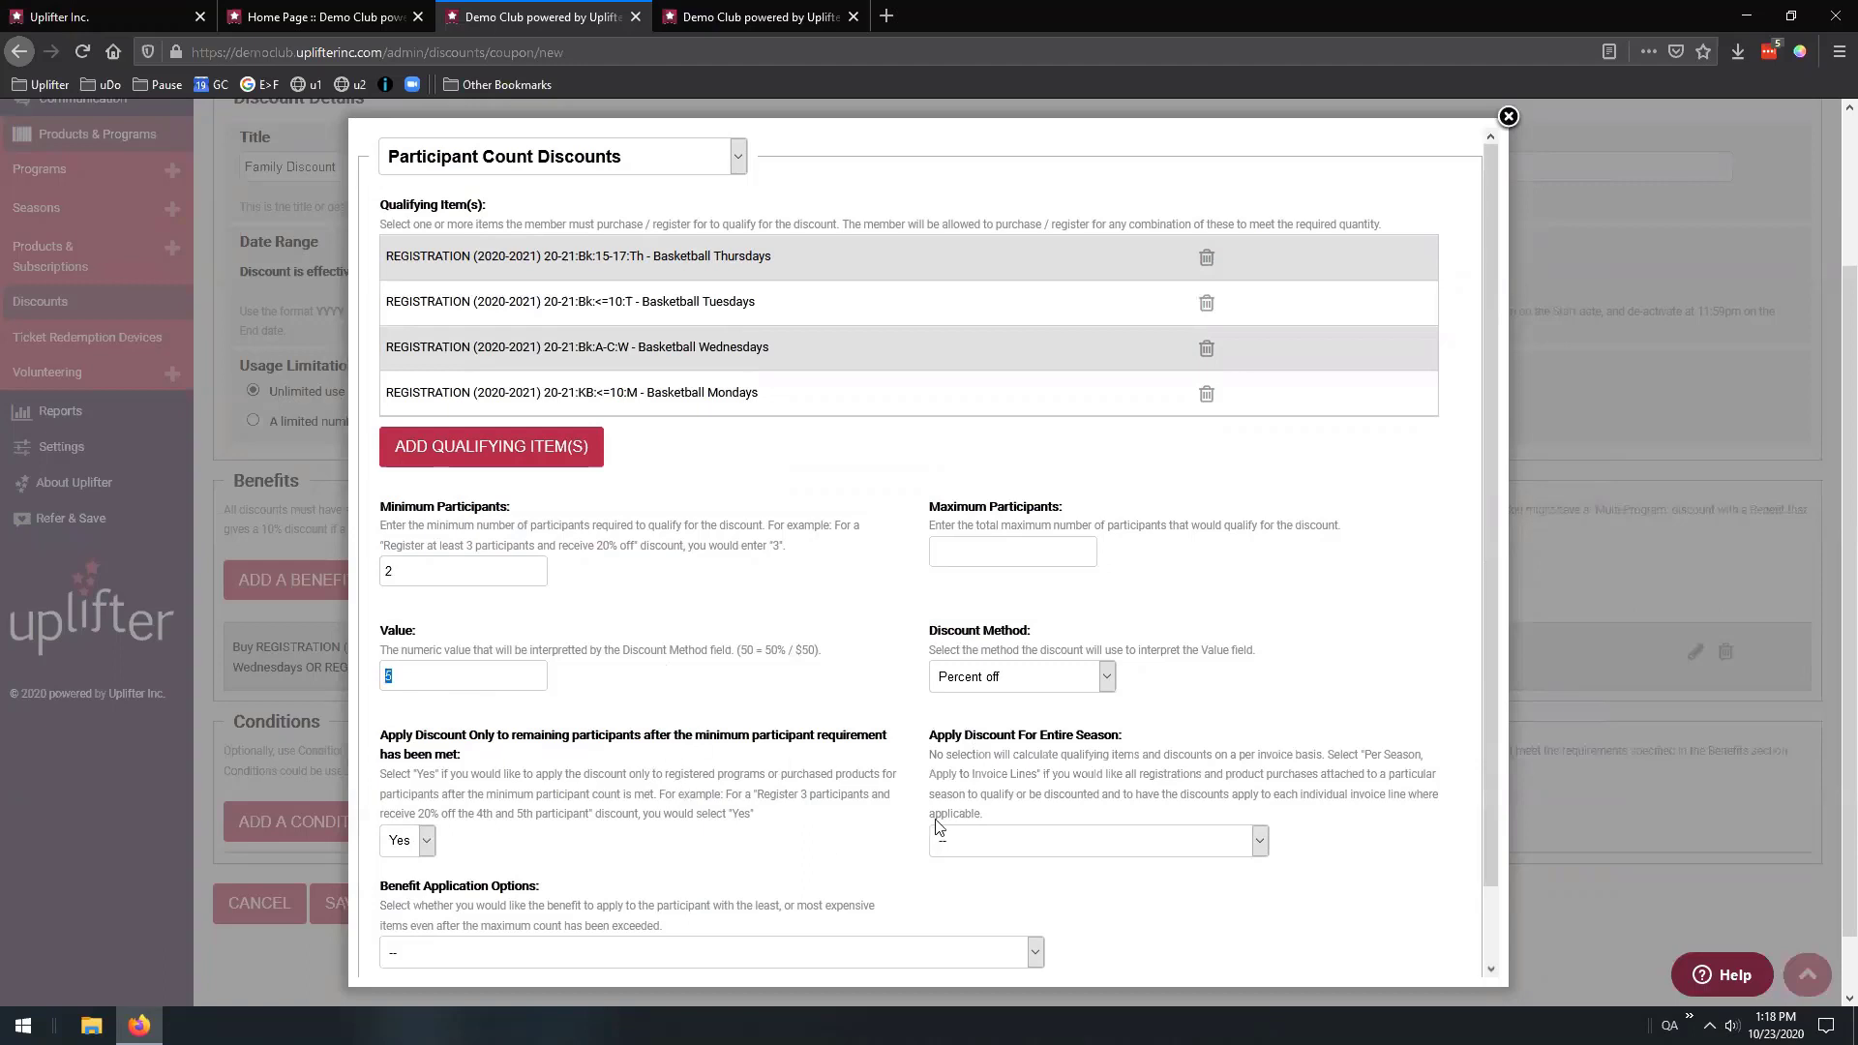
# Apply the second benefit per season to individual invoice lines and save it
pyautogui.click(978, 842)
pyautogui.click(935, 889)
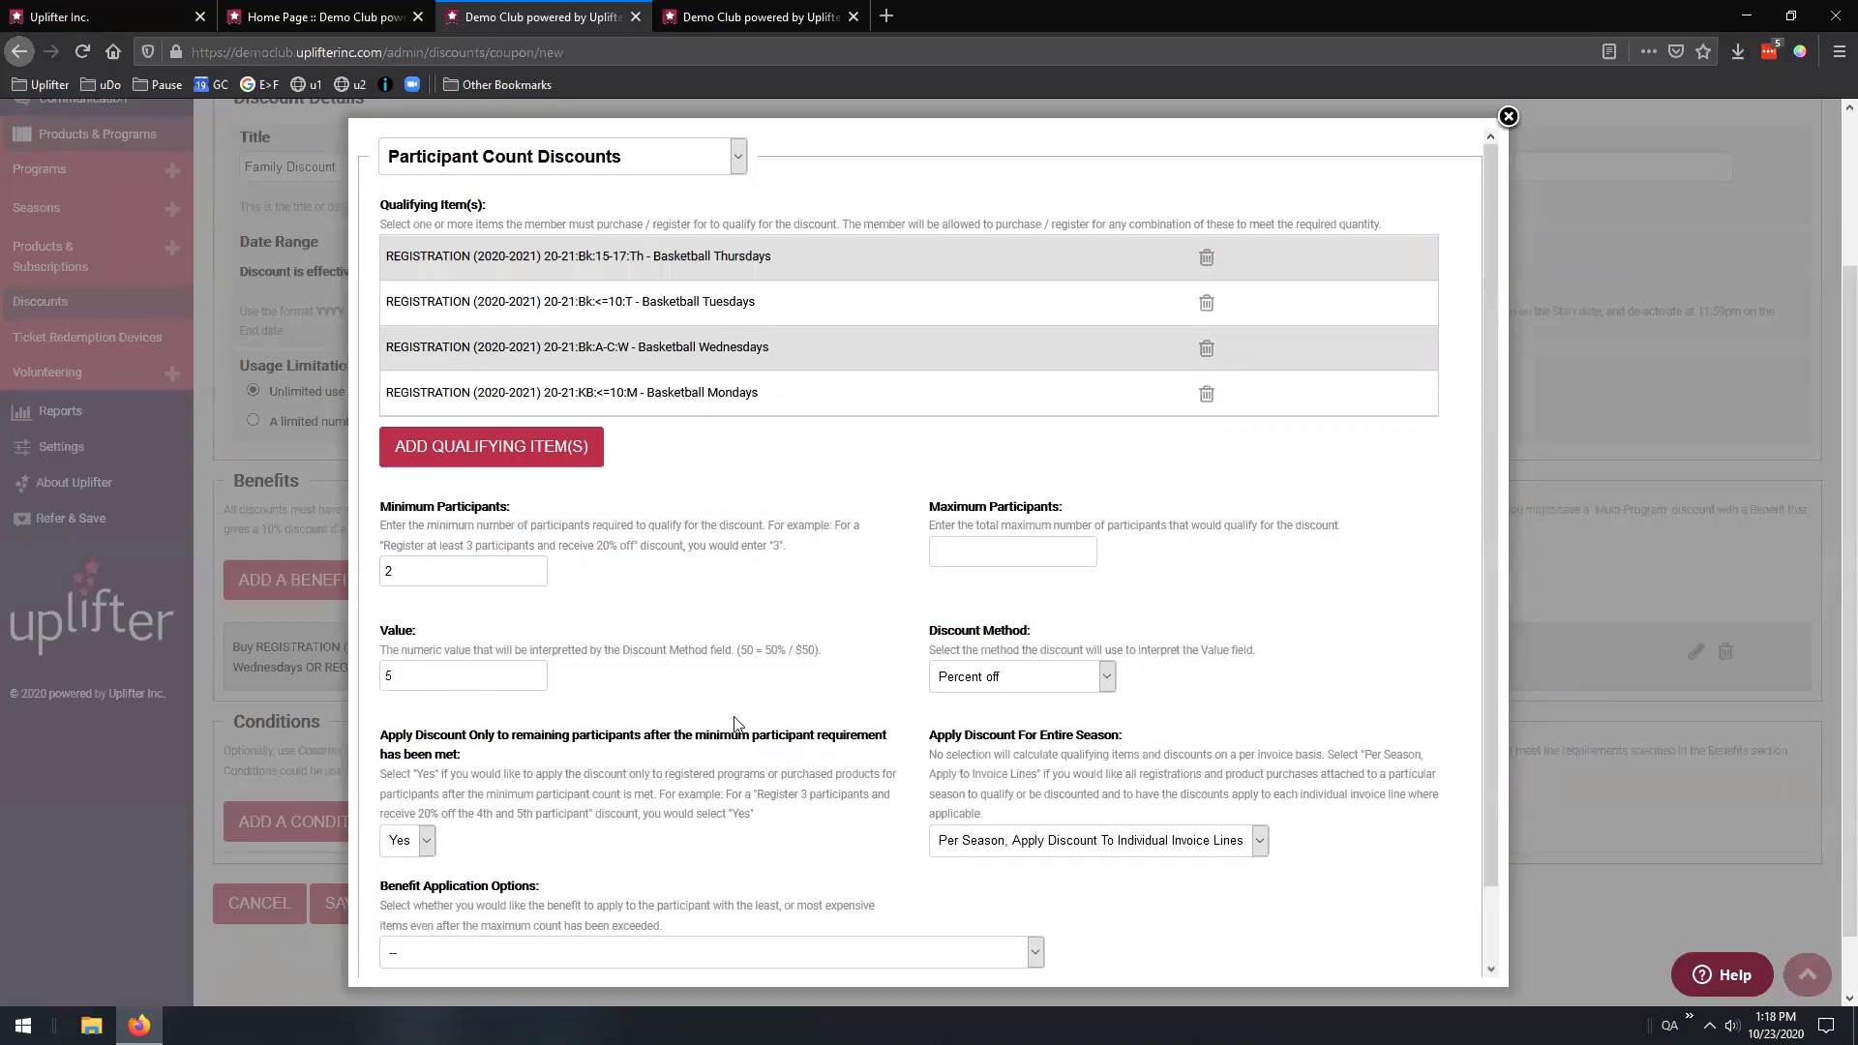
pyautogui.scroll(-1, 736, 724)
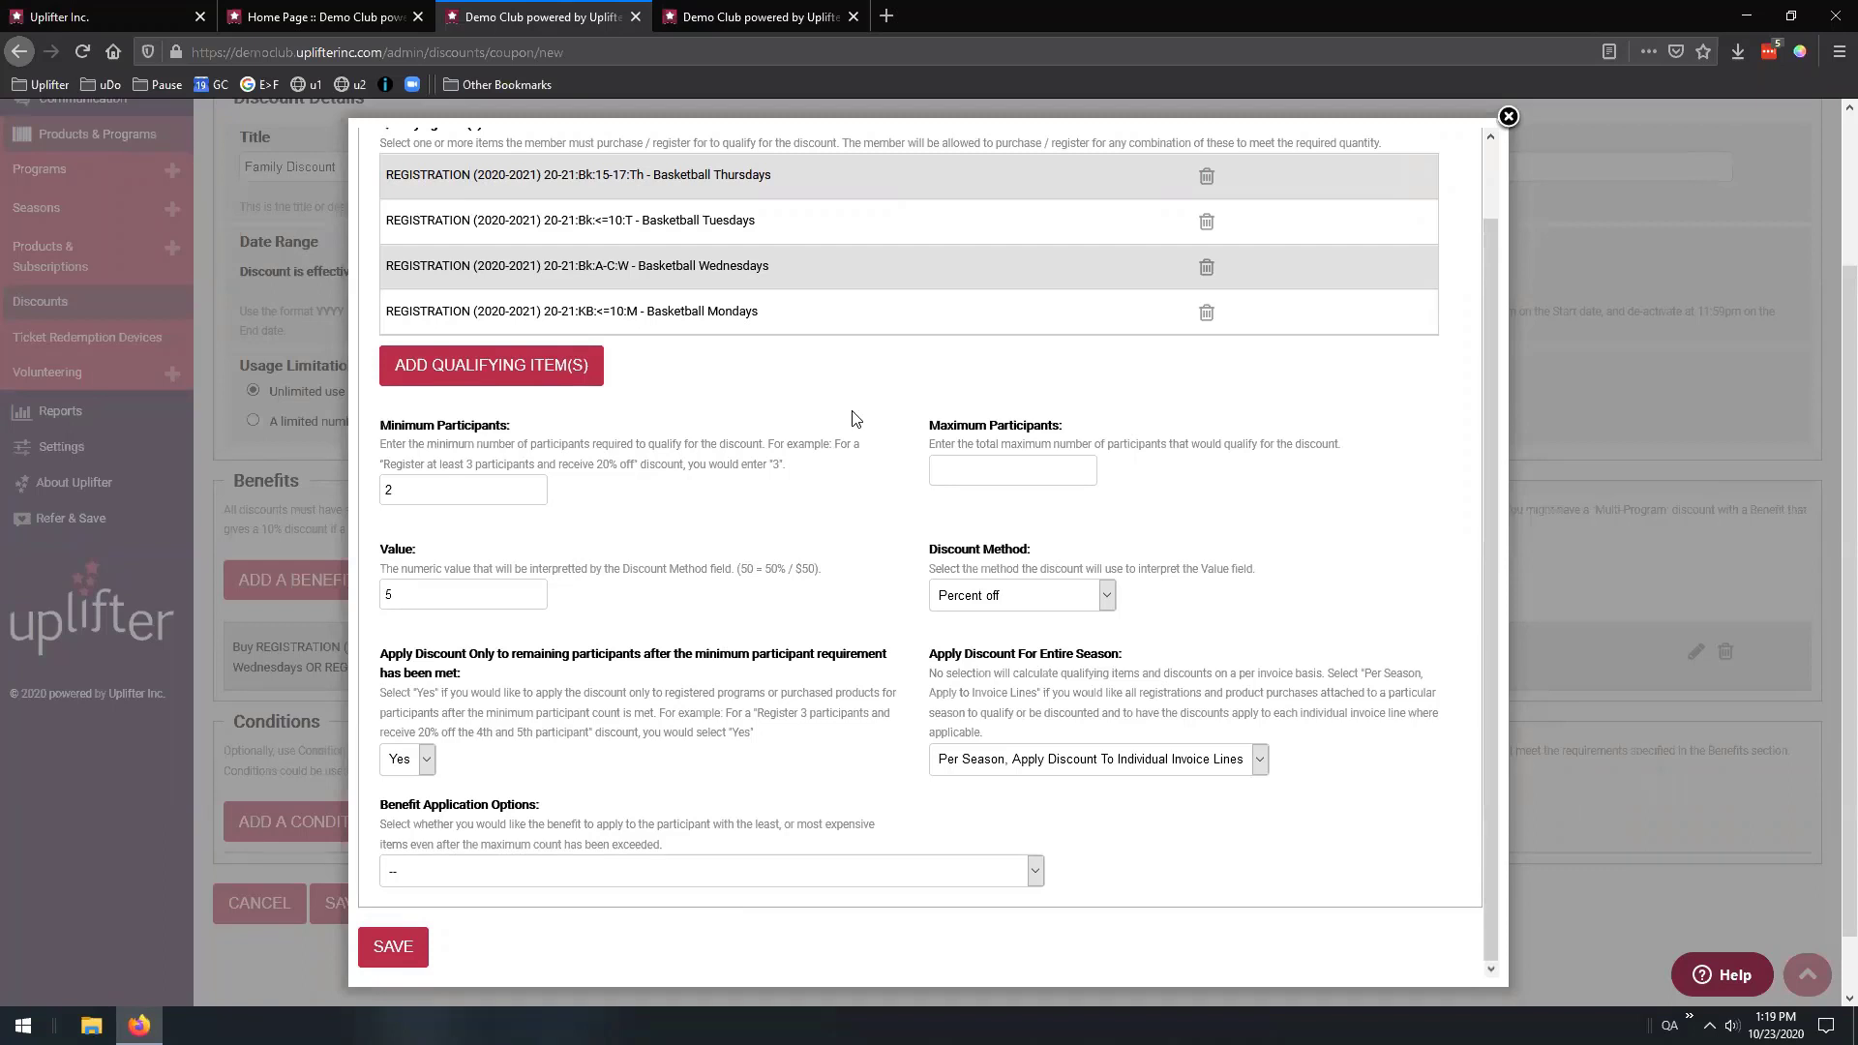
pyautogui.click(393, 947)
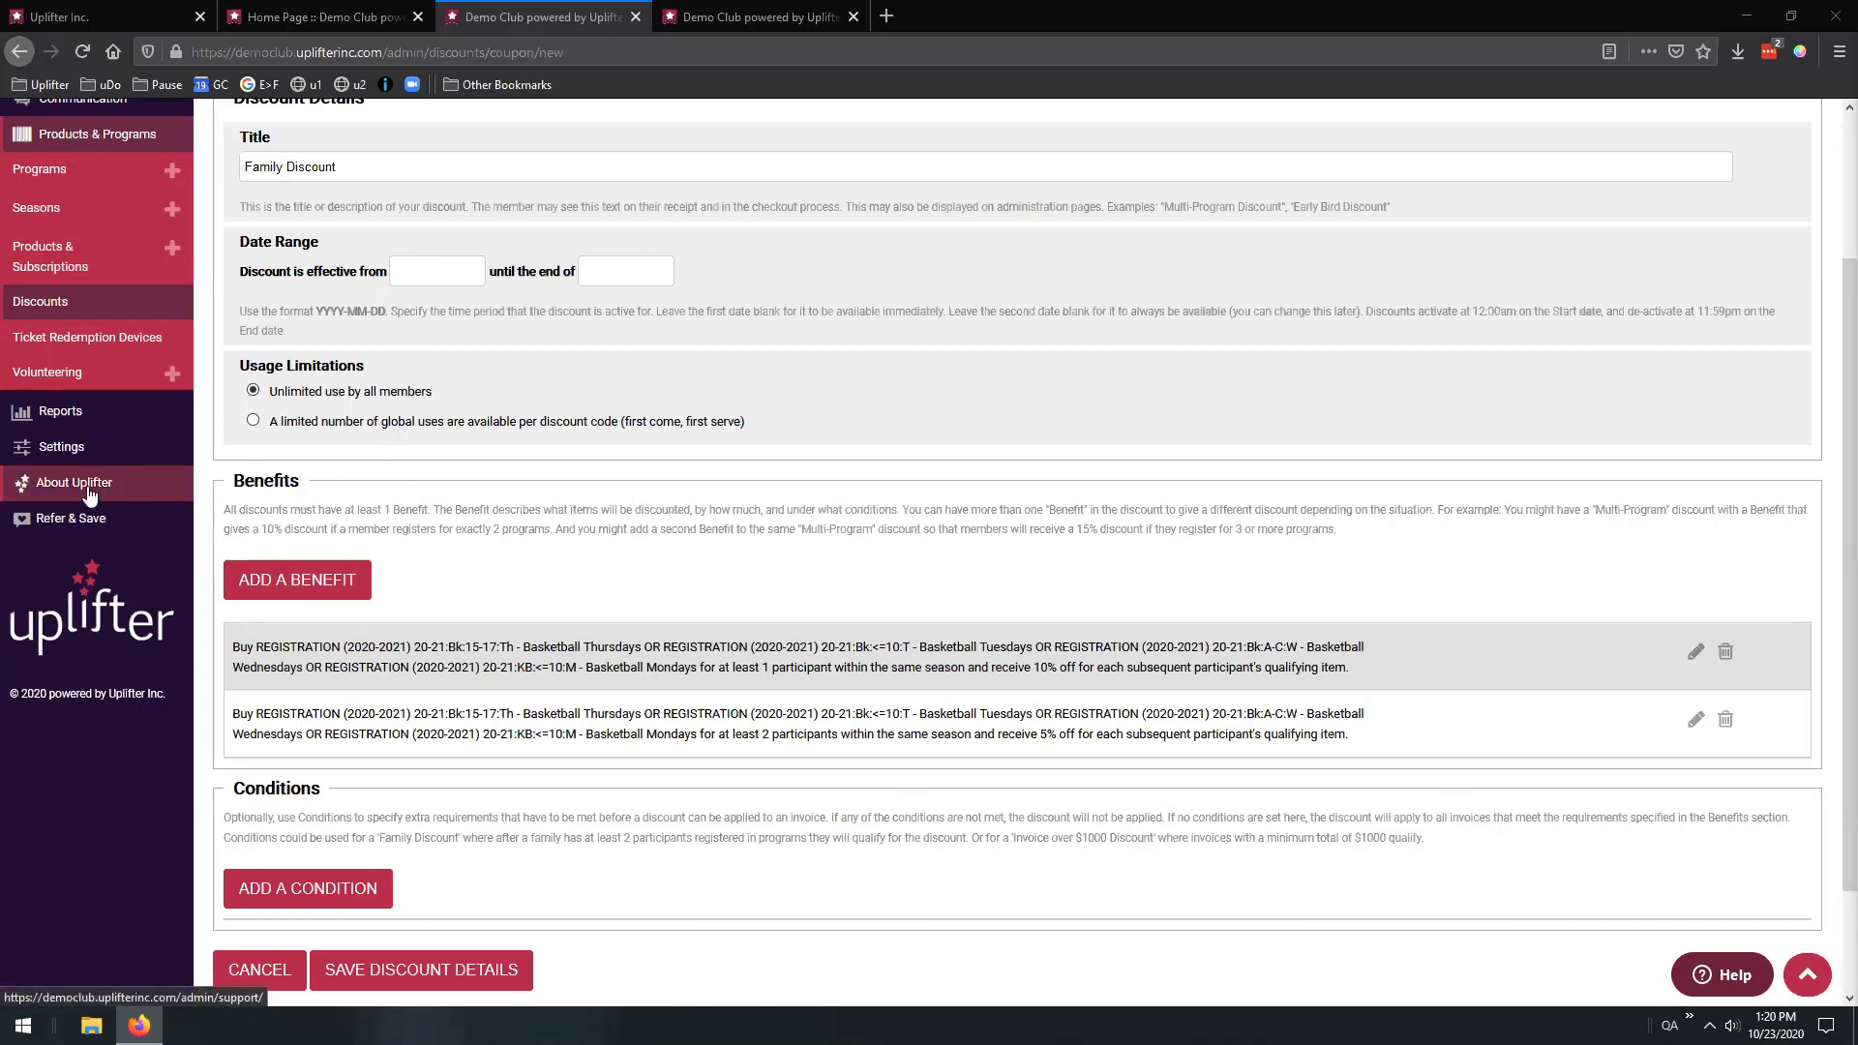
# Open the Refer & Save form and read the referral offer for both organizations
pyautogui.click(75, 519)
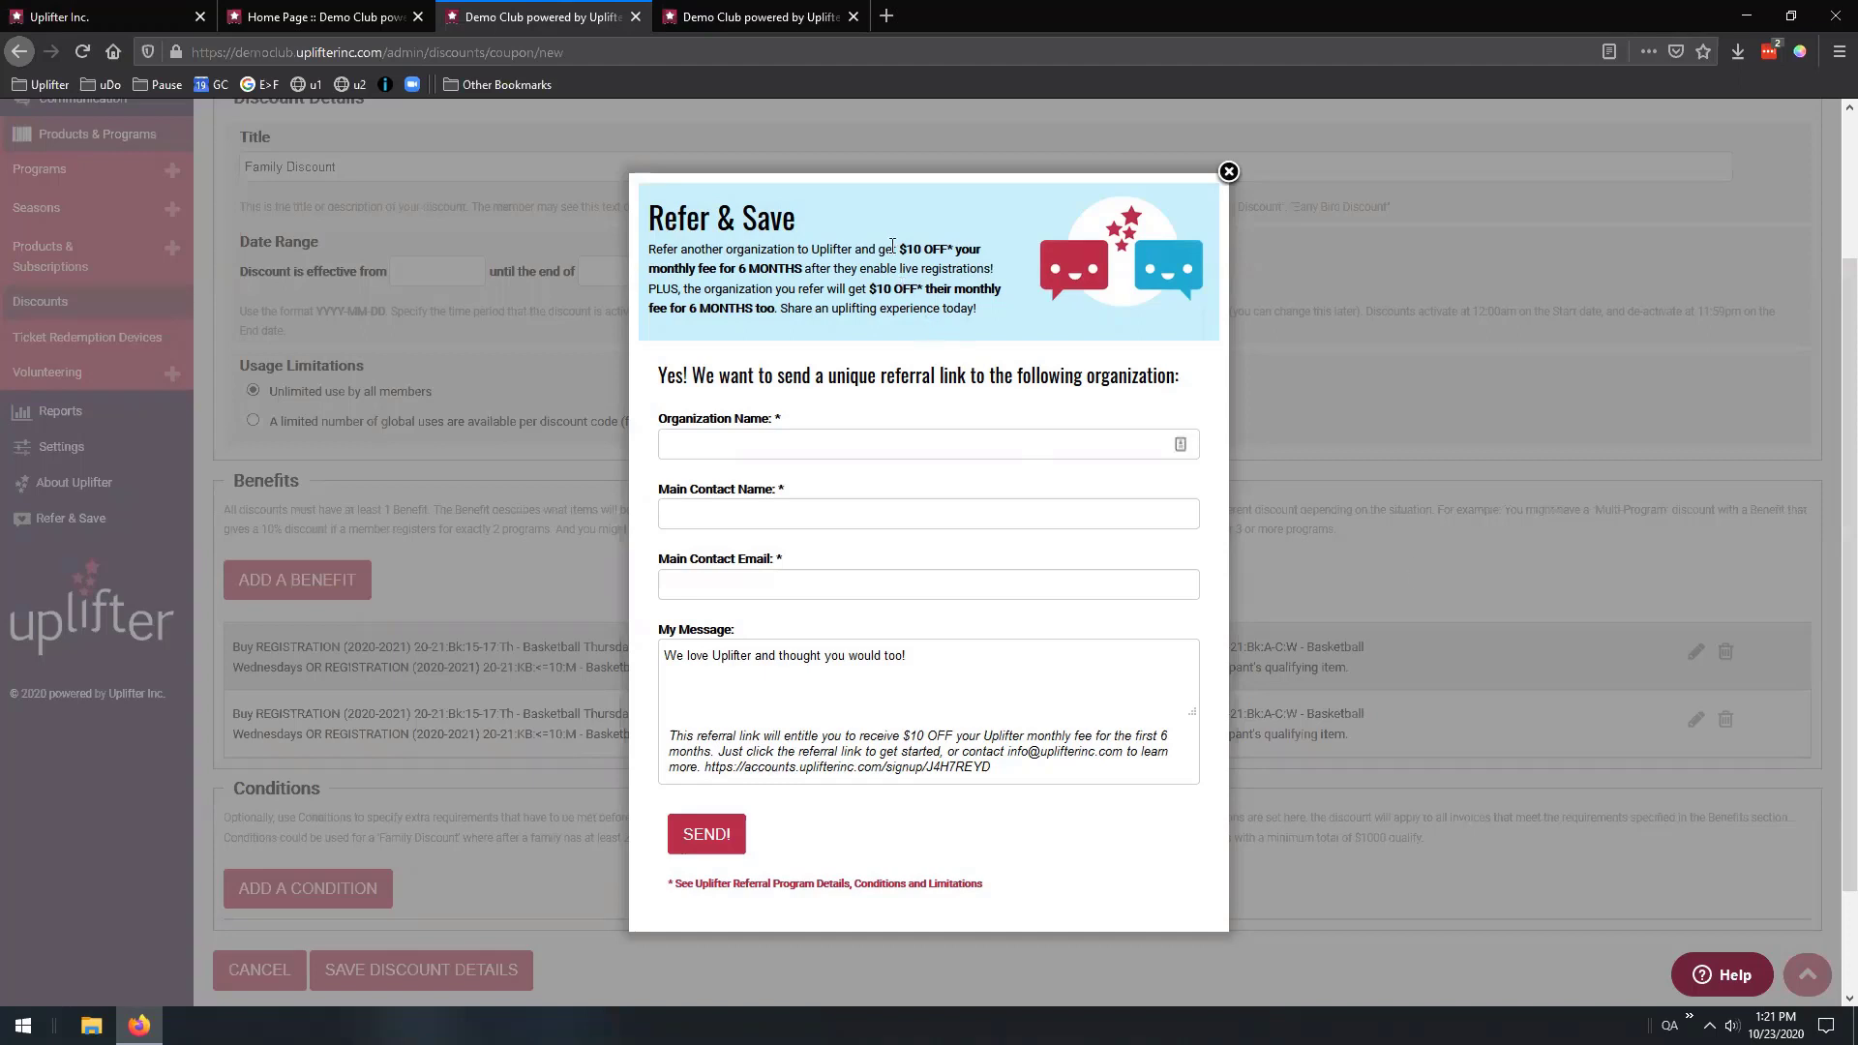
pyautogui.moveTo(891, 249); pyautogui.dragTo(966, 247)
pyautogui.moveTo(868, 289); pyautogui.dragTo(944, 289)
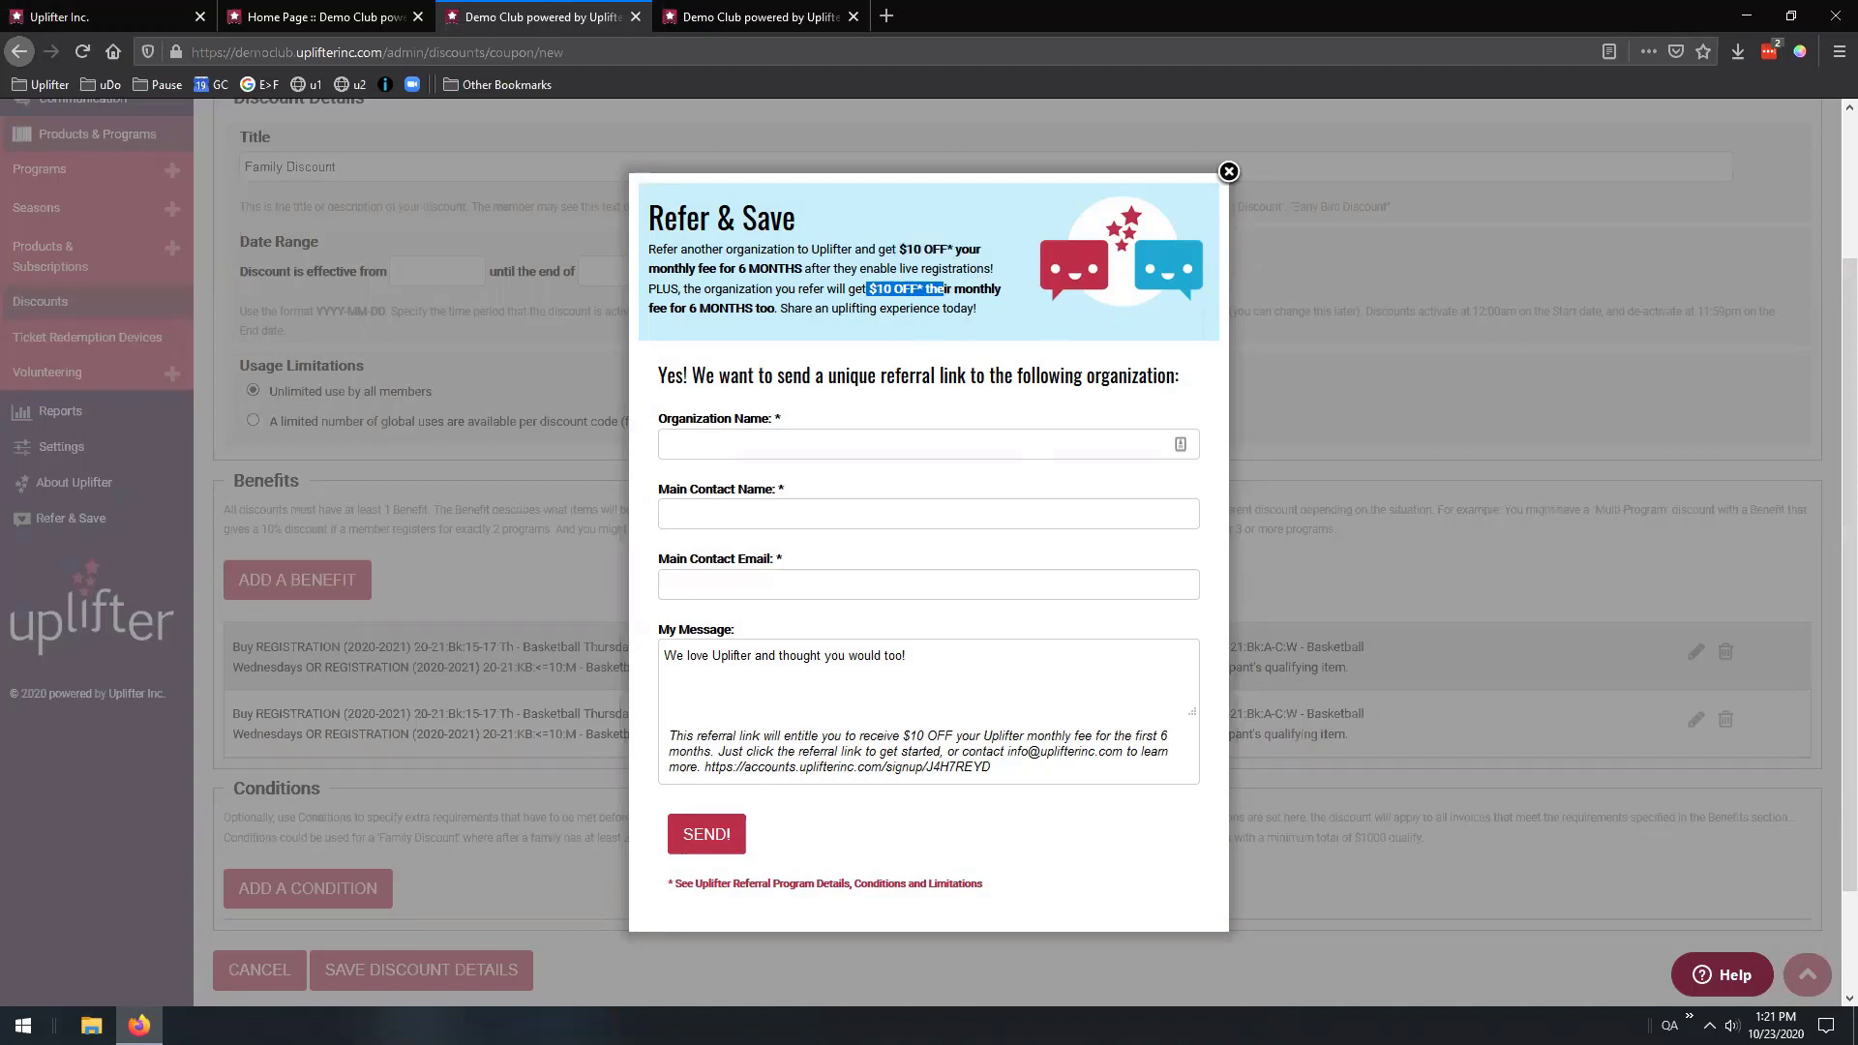